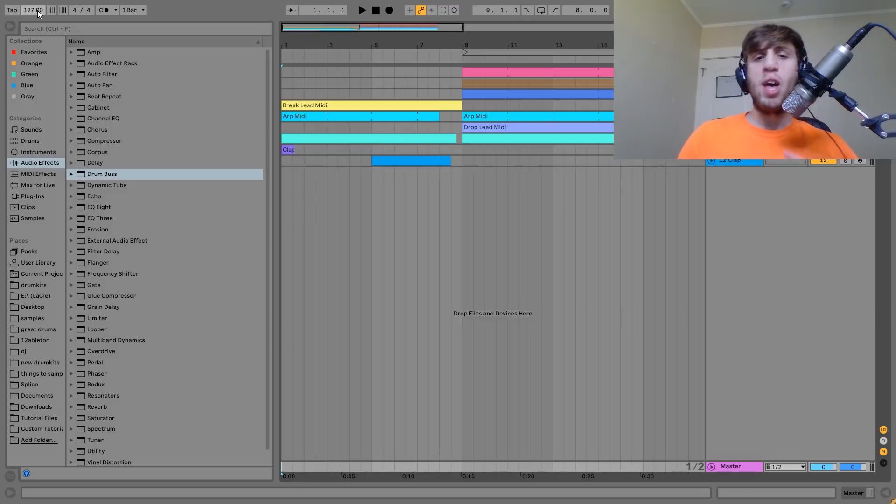
- Play a short part of the arrangement from bar 9
left_click(462, 115)
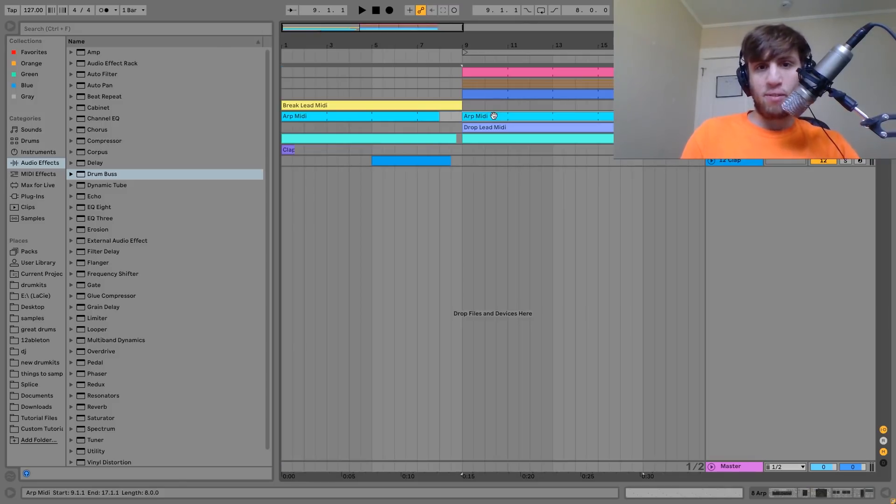
key("space")
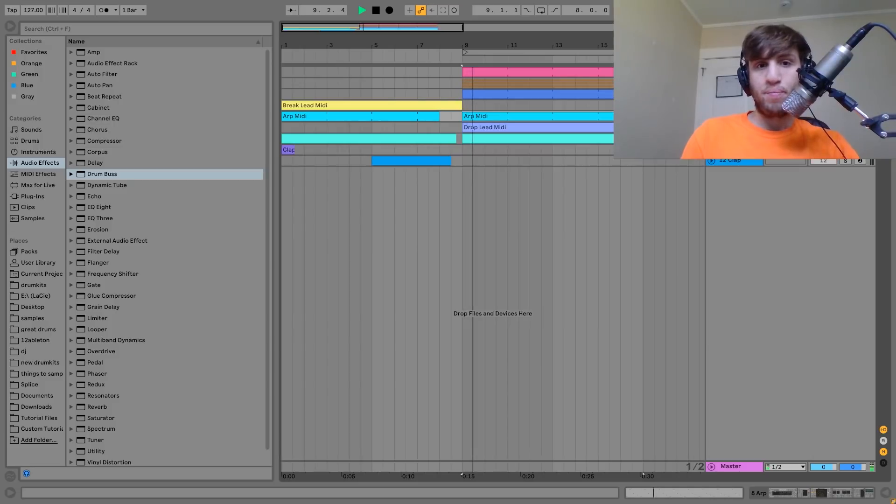
key("s")
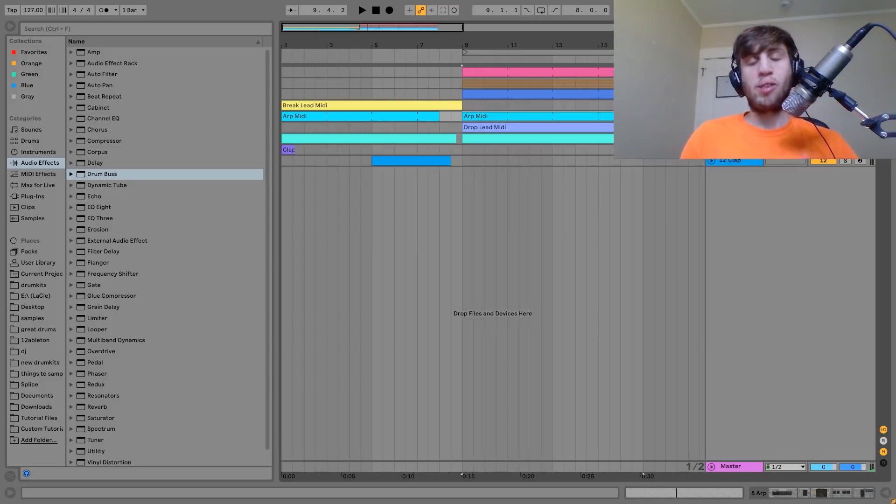
- Unfold the Kick track, play it soloed from bar 9, and review the devices in its chain
left_click(734, 72)
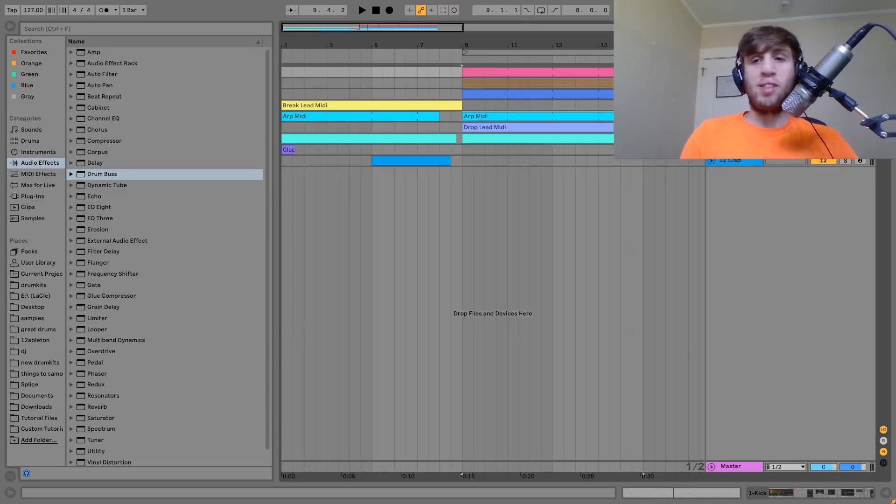
left_click(712, 72)
key("space")
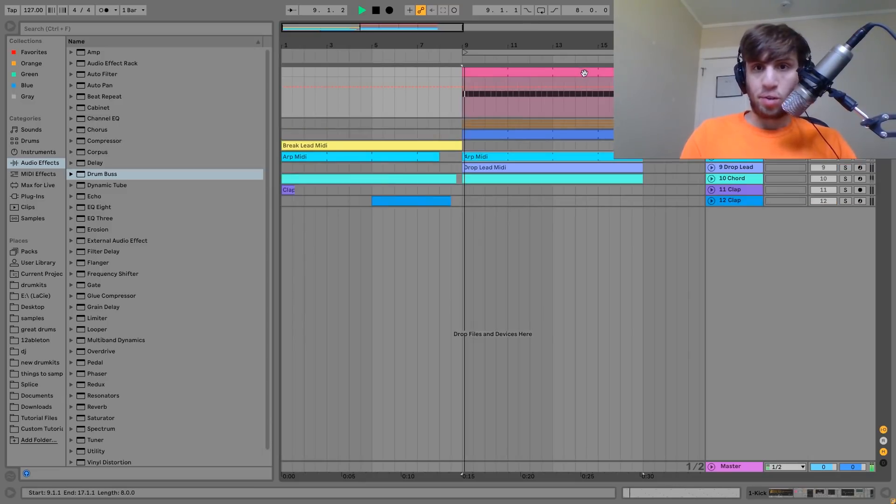
left_click(582, 73)
double_click(735, 72)
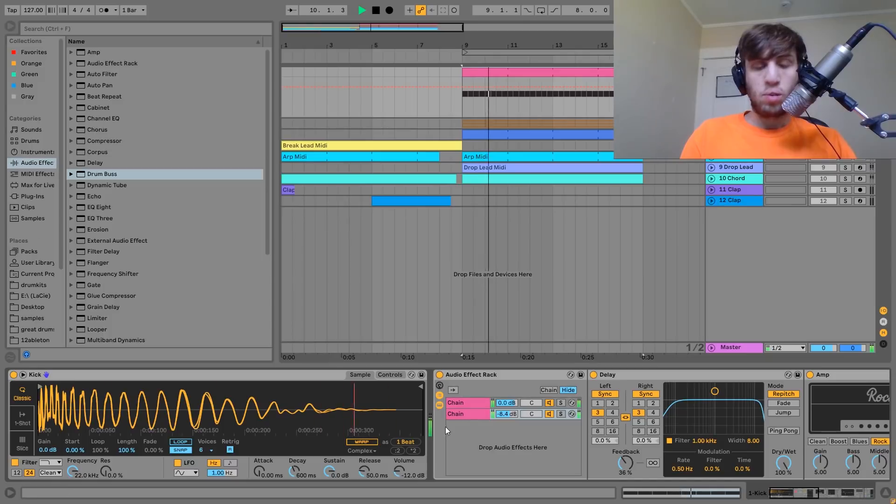
scroll(445, 427, "down", 10)
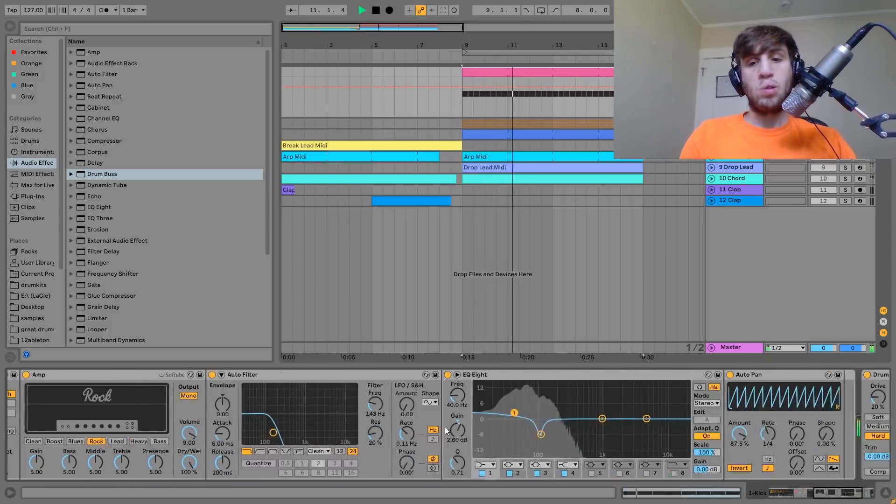
scroll(444, 427, "up", 10)
key("space")
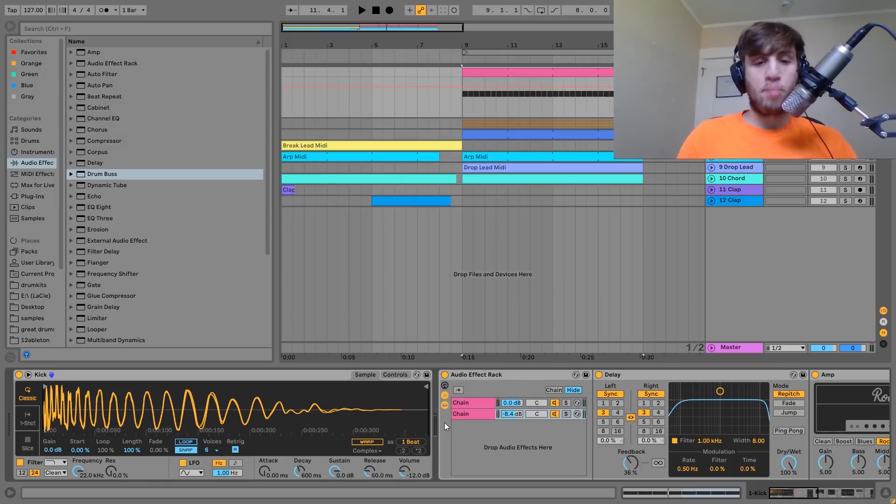
- Hide the rack's inner devices and compare the kick with the Audio Effect Rack bypassed and active while playing from bar 9
left_click(445, 404)
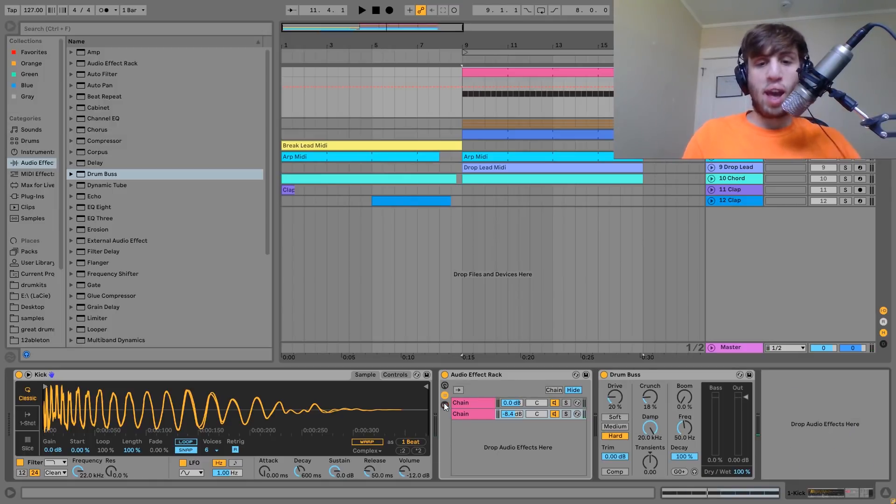
left_click(445, 375)
key("space")
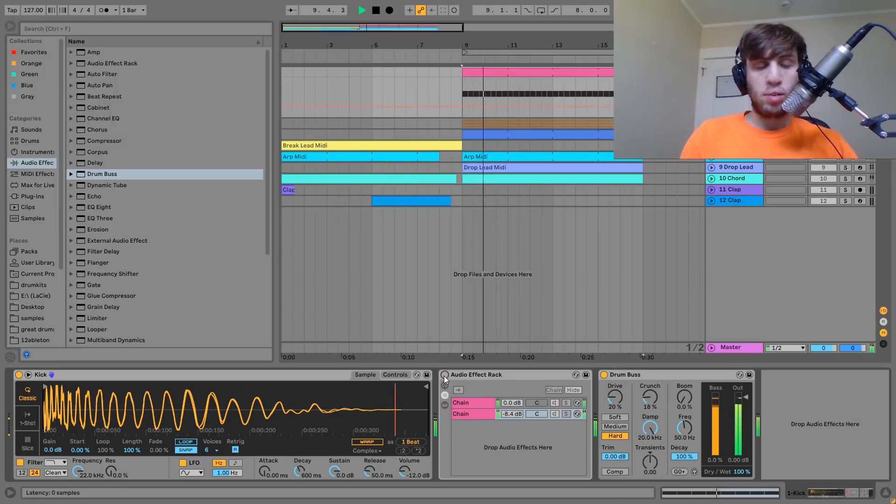
left_click(445, 375)
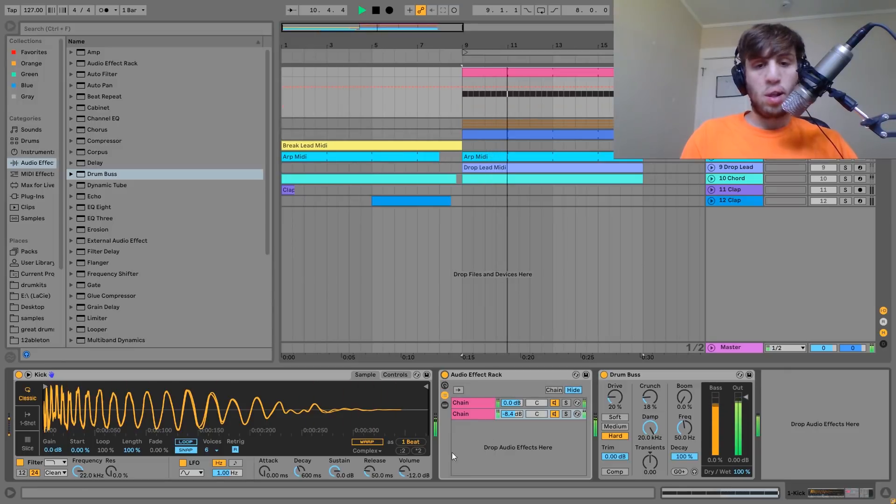
key("space")
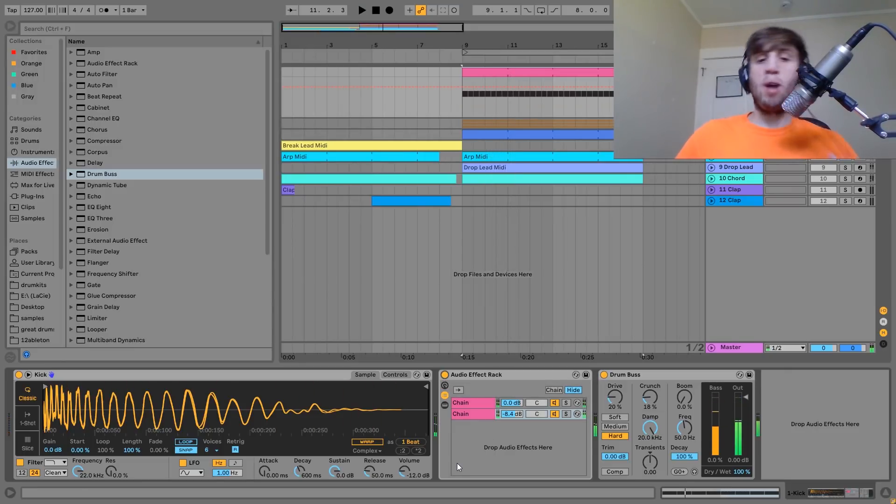
- Show the inner devices of the Audio Effect Rack and solo its second chain
left_click(481, 372)
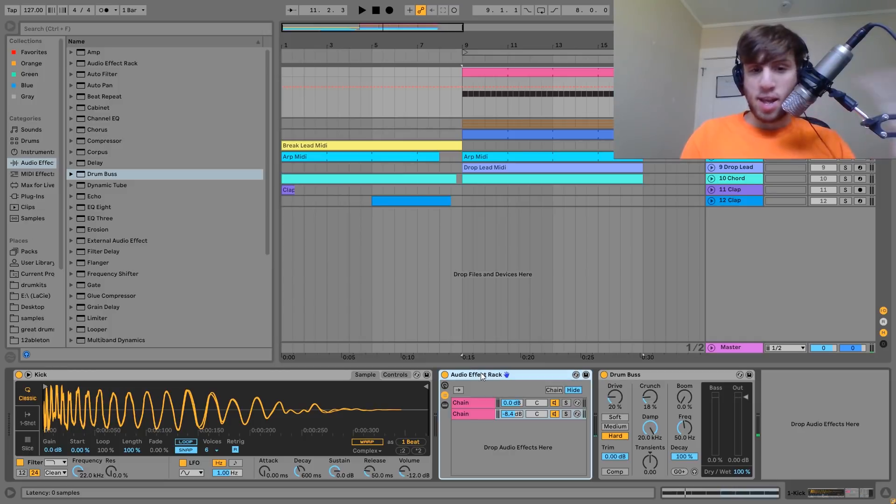
left_click(476, 405)
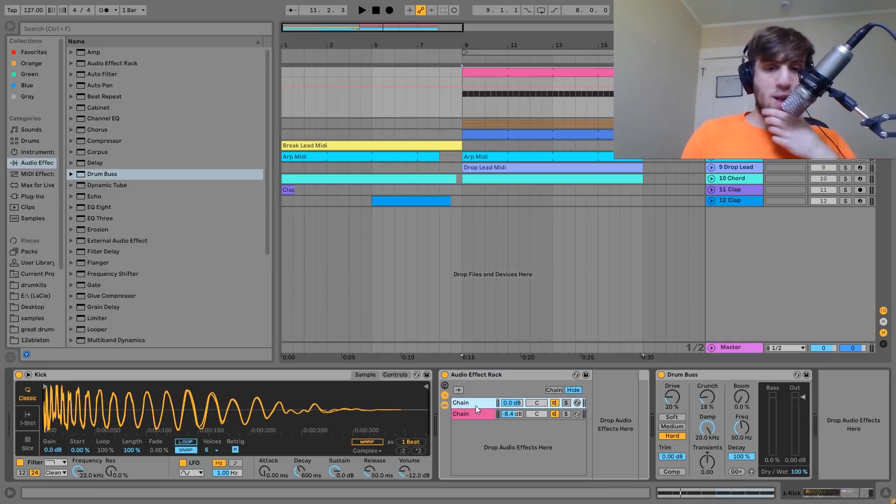
left_click(458, 414)
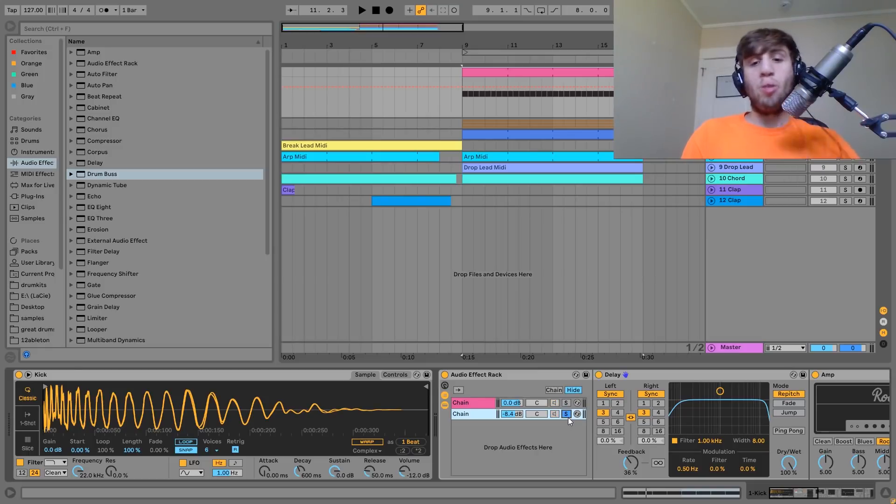
- Turn off EQ Eight, Auto Filter and Amp in the rack's second chain, leaving the Delay active
scroll(568, 418, "down", 10)
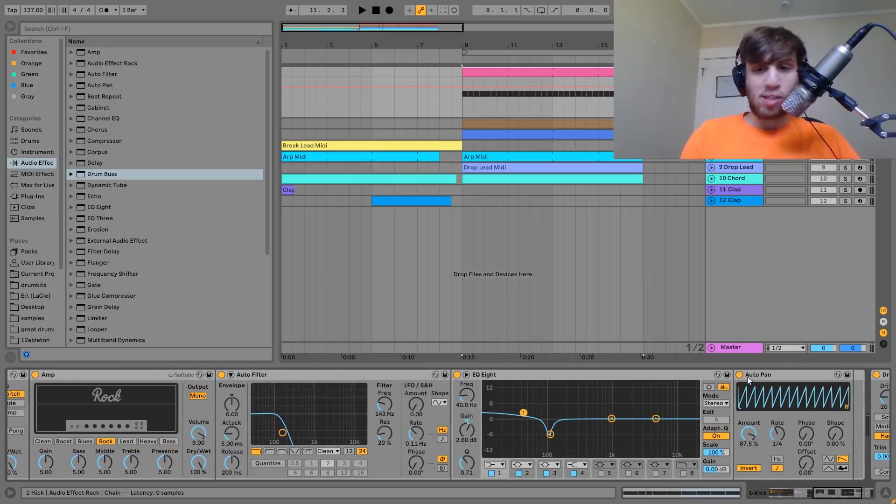
scroll(663, 378, "up", 4)
left_click(624, 375)
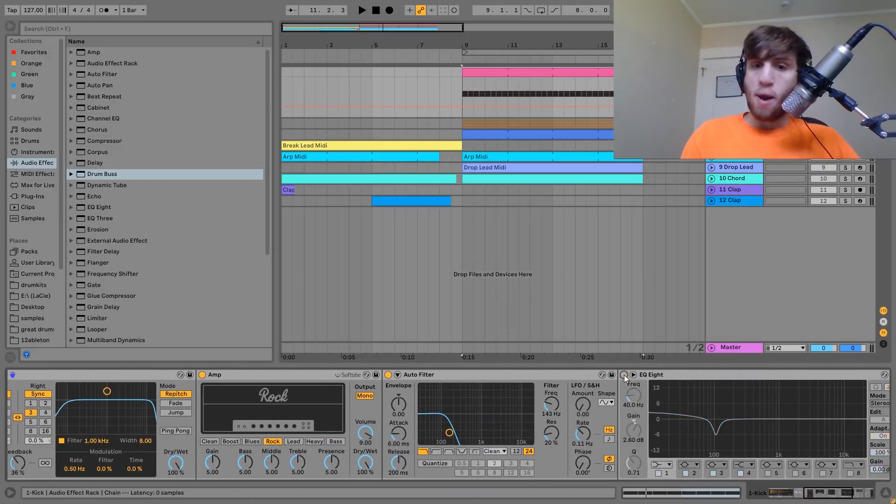
scroll(624, 375, "up", 2)
left_click(481, 375)
scroll(481, 376, "up", 2)
scroll(481, 375, "up", 2)
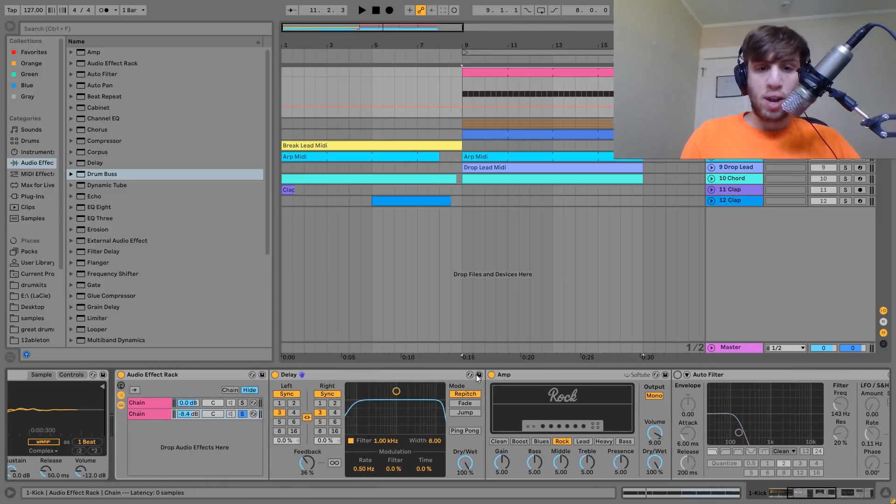
left_click(491, 375)
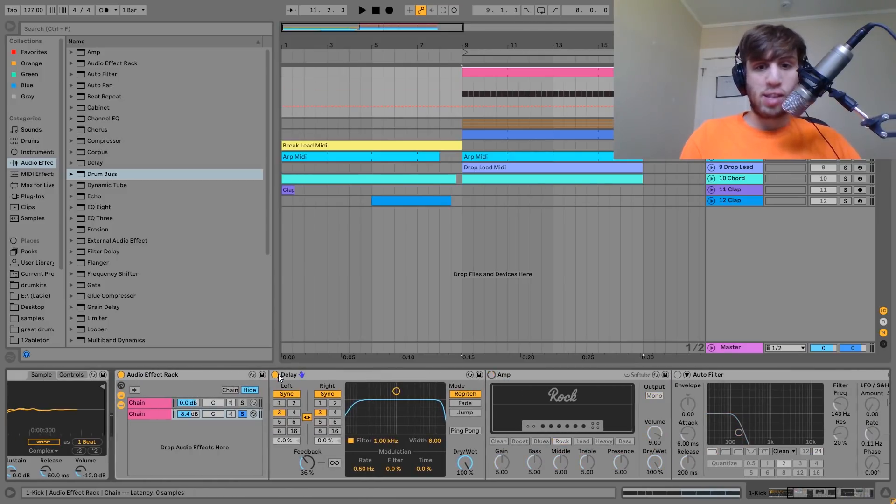
- Play the delayed chain alone from bar 9, unsolo it, and play both rack chains together
key("space")
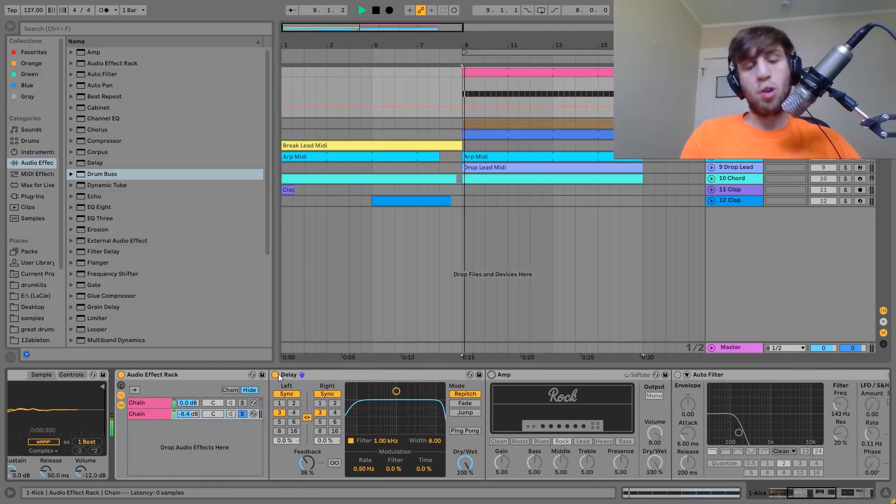
left_click(242, 414)
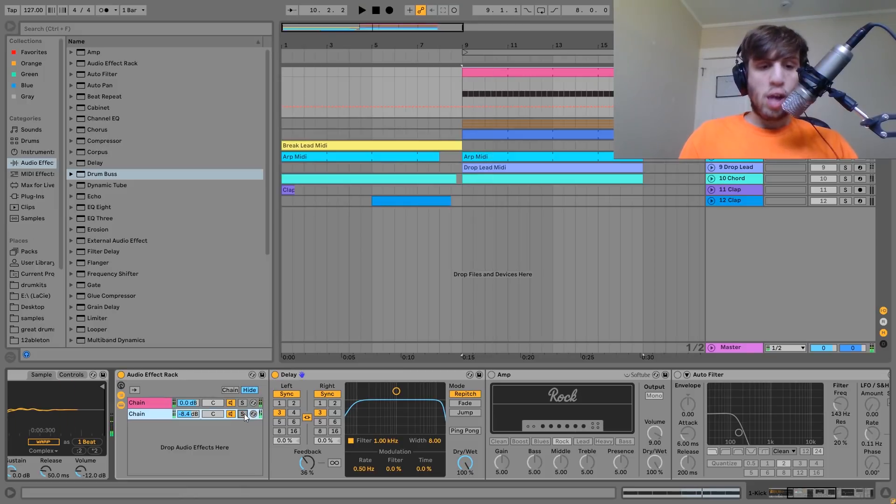
key("space")
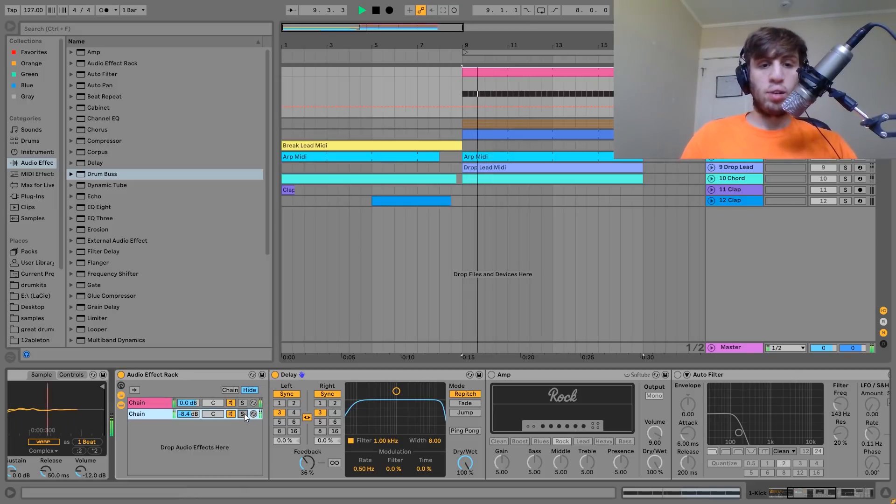
key("space")
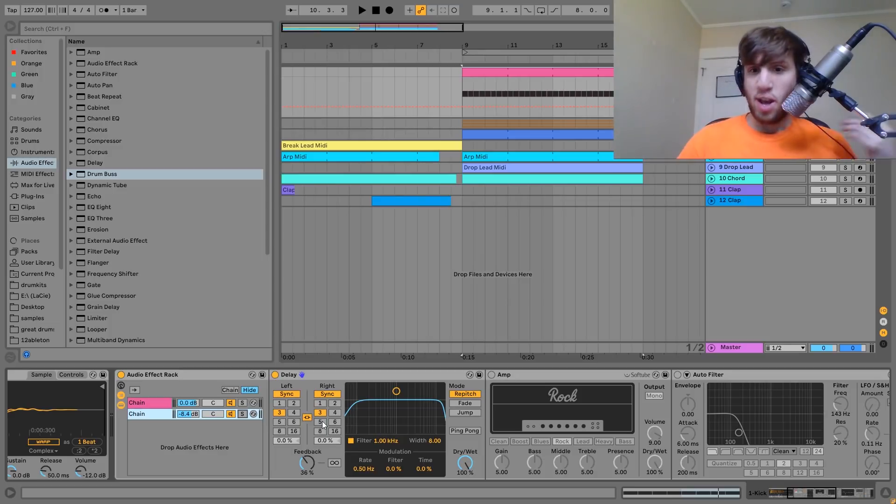
- Try a Delay time of 1 on both channels, playing the kick with Amp and Auto Filter temporarily enabled
left_click(320, 404)
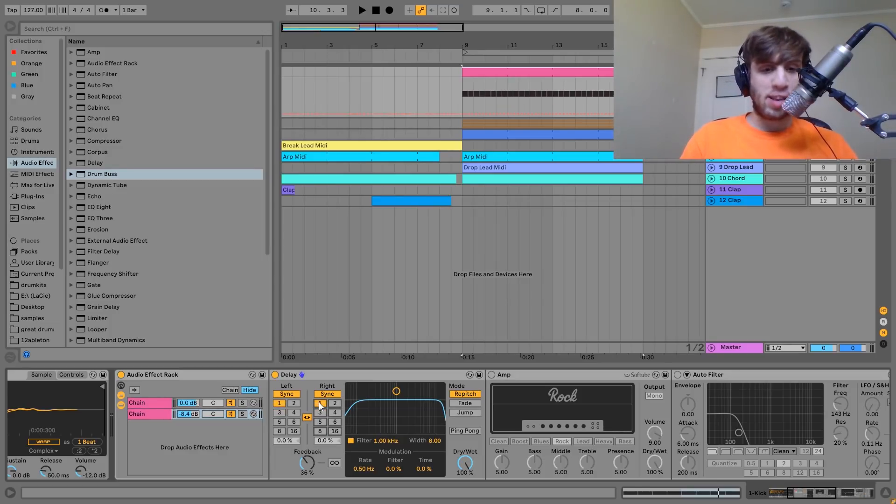
key("space")
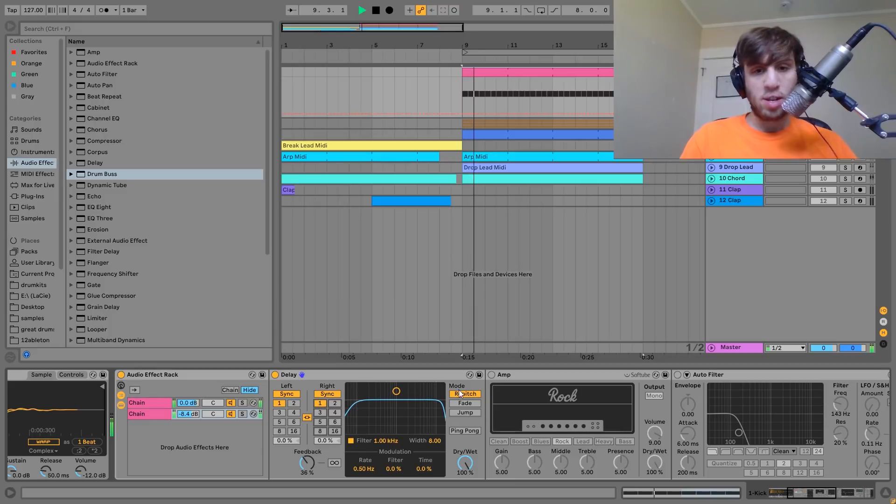
left_click(492, 375)
left_click(678, 375)
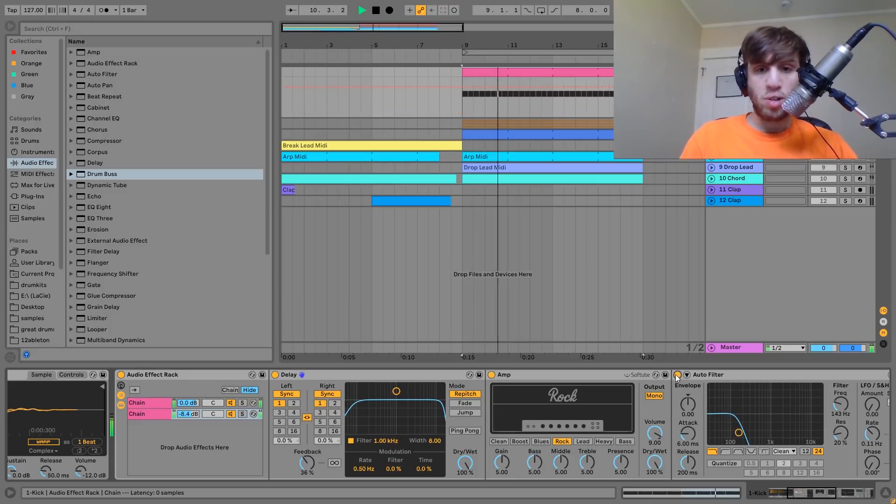
key("space")
left_click(678, 375)
left_click(492, 375)
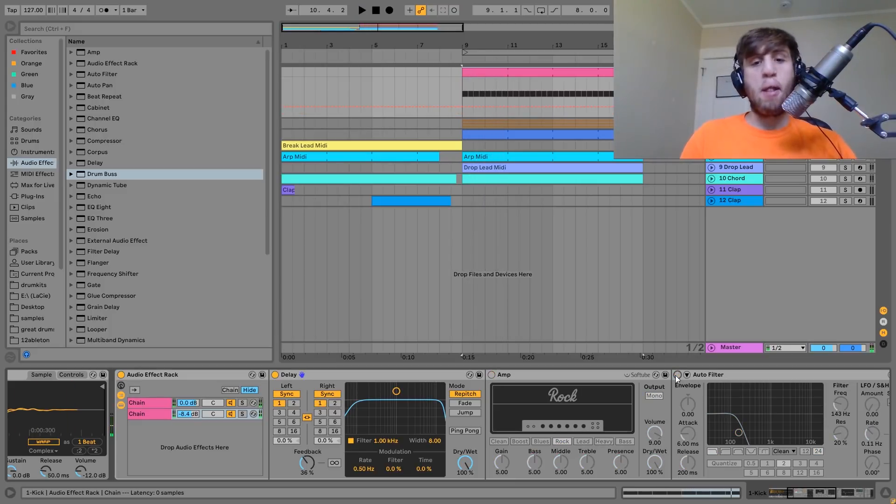
- Set the Delay time to 3 on both channels and turn on Amp and Auto Filter while playing from bar 9
left_click(320, 414)
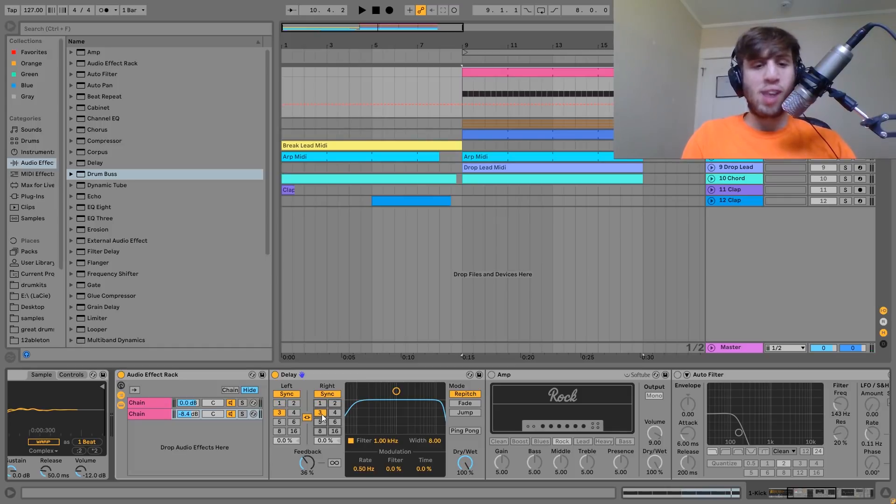
key("space")
left_click(492, 375)
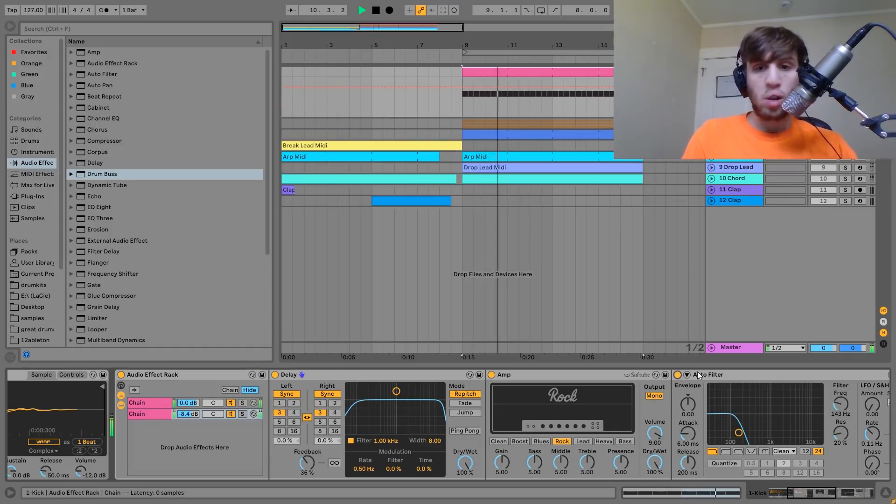
left_click(678, 375)
key("space")
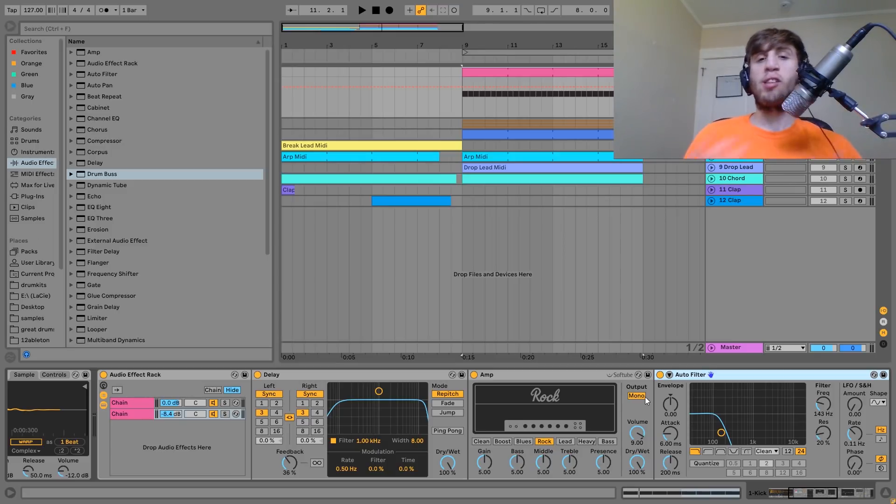
- Play the kick from bar 9 twice to hear the Delay, Amp and Auto Filter chain together
key("space")
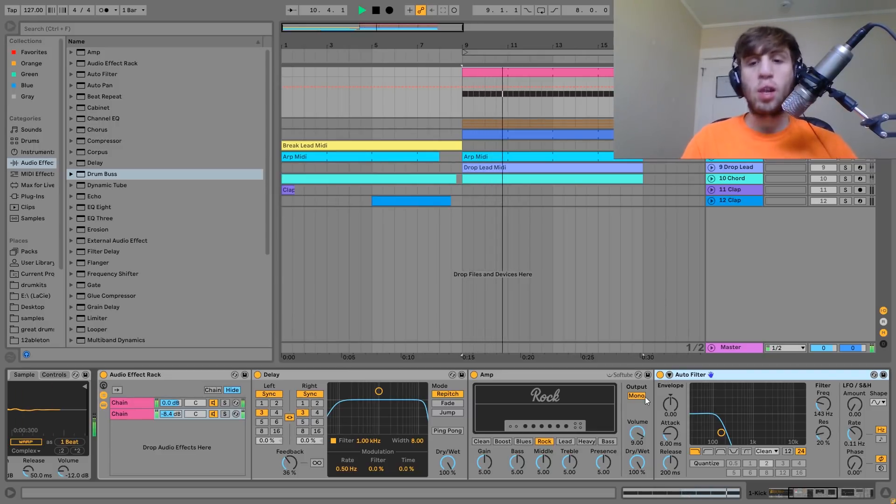
key("space")
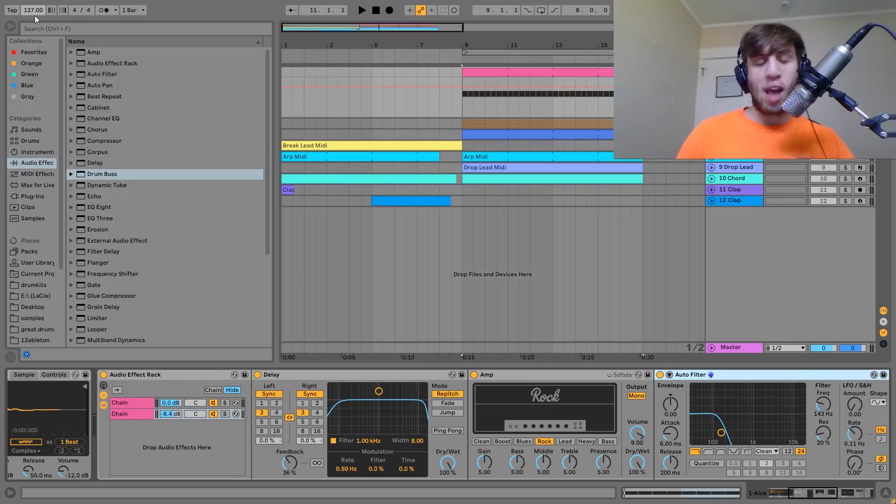
key("space")
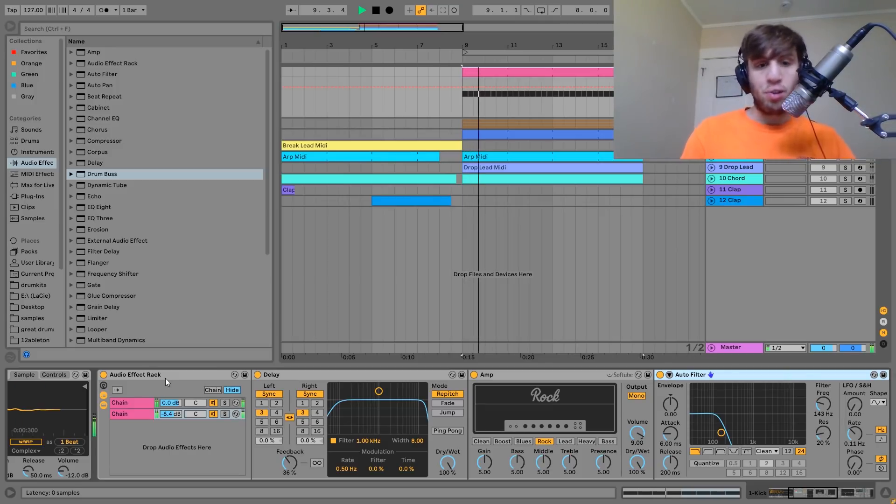
key("space")
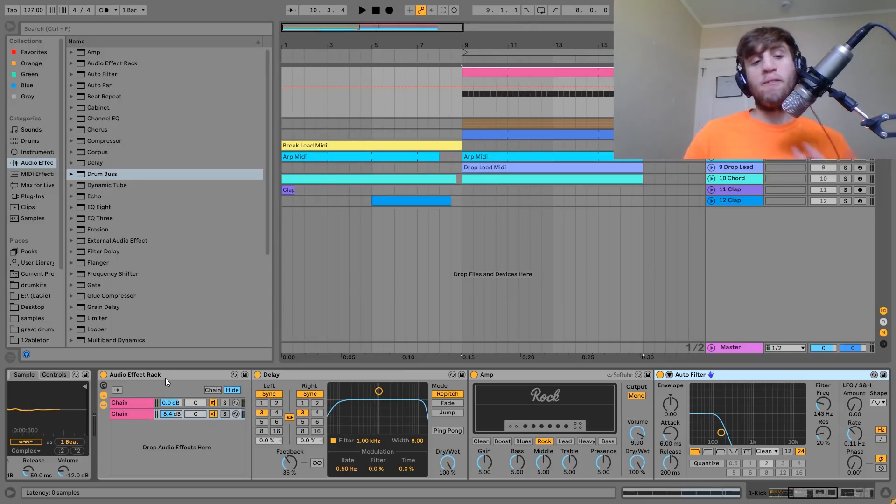
scroll(165, 379, "right", 3)
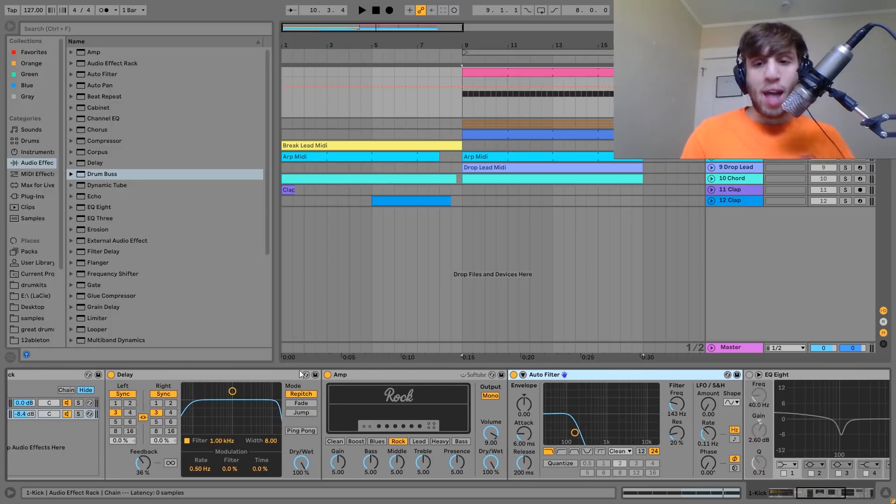
- Turn off Auto Filter, solo the delayed rack chain, and play it from bar 9 with only Delay and Amp active
left_click(514, 375)
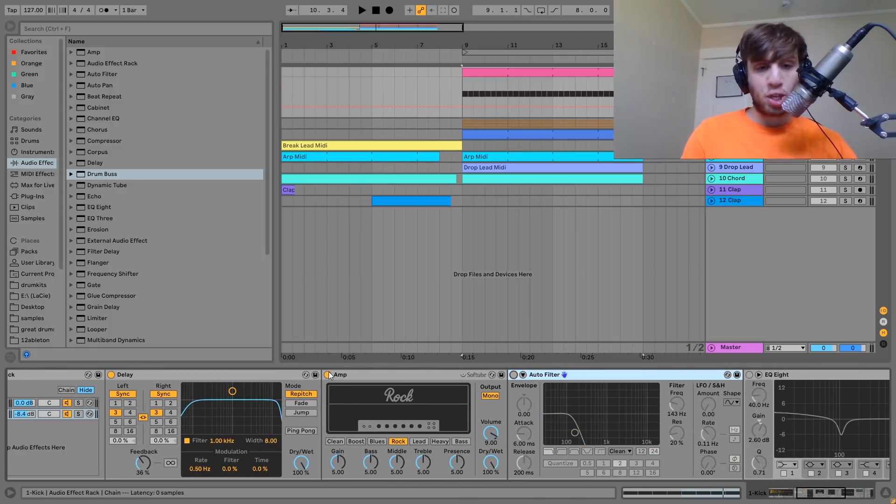
key("space")
left_click(78, 414)
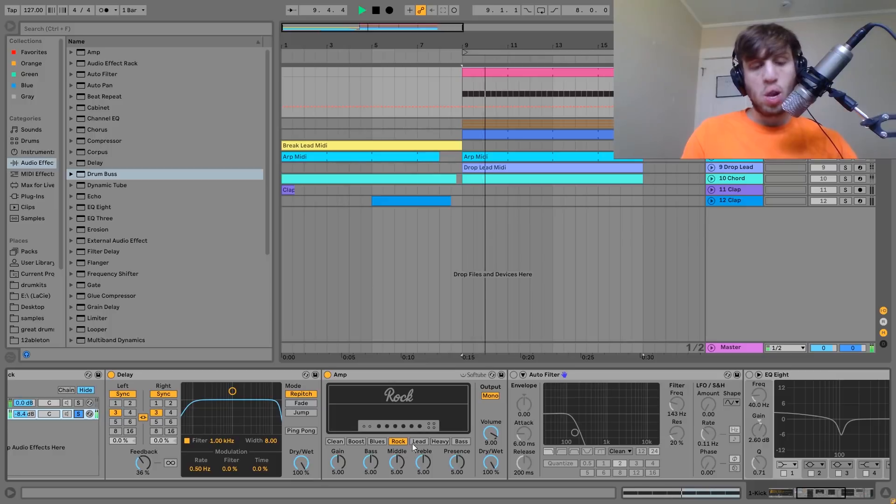
key("space")
scroll(379, 466, "left", 2)
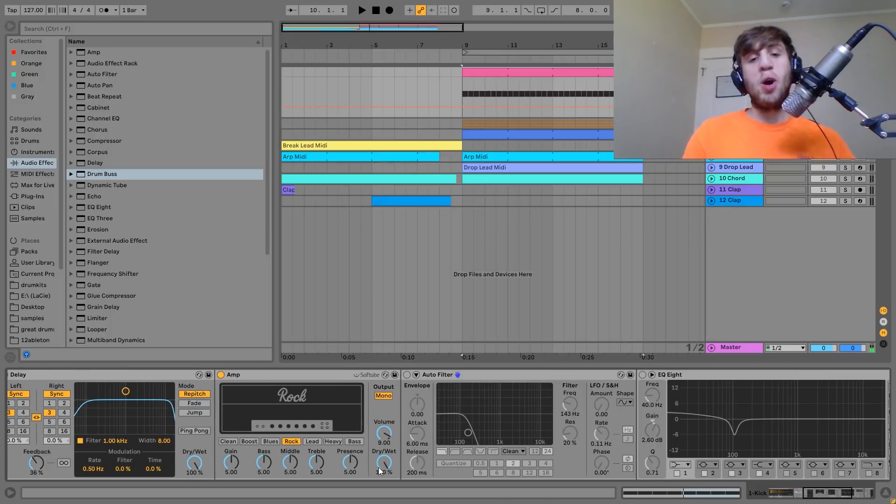
scroll(379, 469, "right", 1)
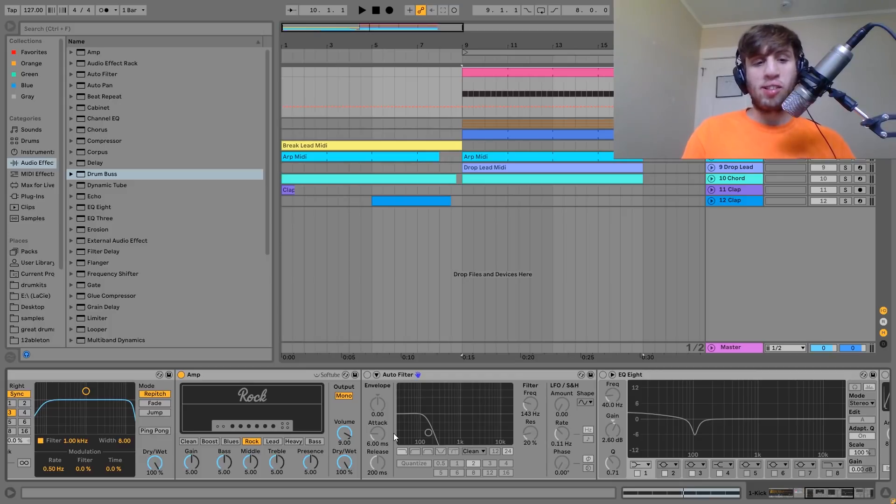
key("space")
key("space")
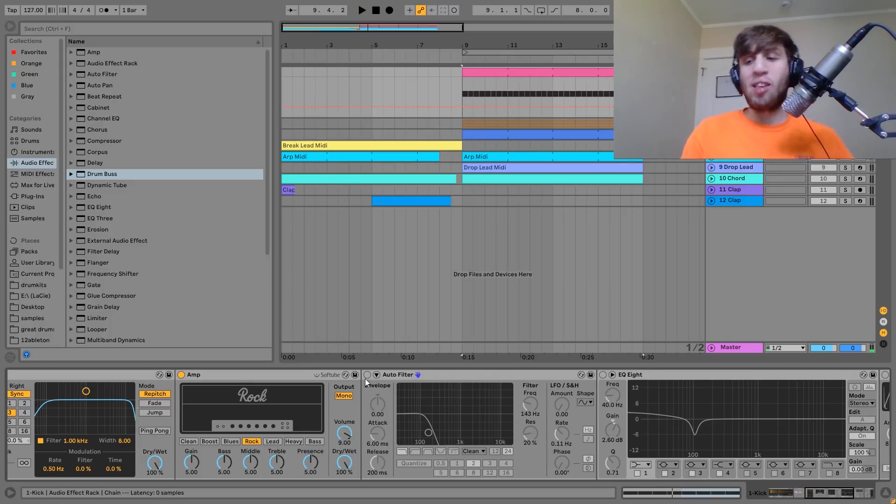
- Turn Auto Filter back on, play from bar 9, and unsolo the delayed chain to hear both rack chains together
left_click(366, 377)
key("space")
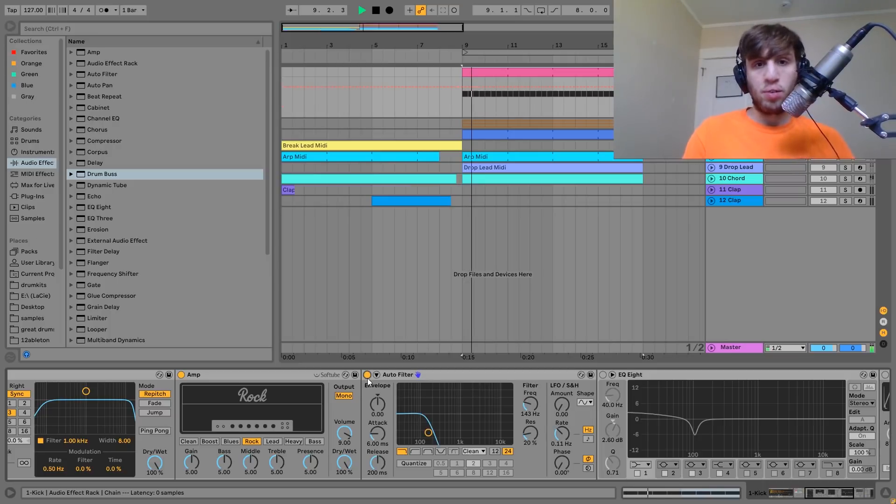
scroll(370, 403, "up", 5)
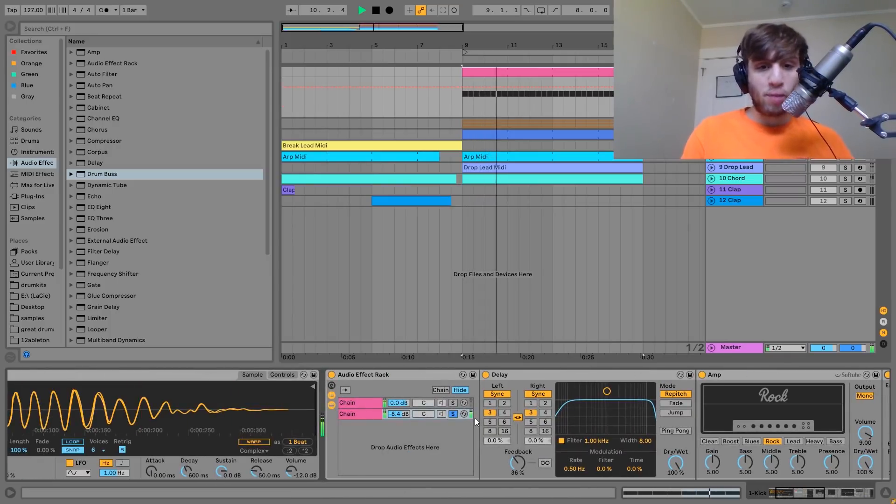
left_click(454, 415)
scroll(454, 414, "down", 5)
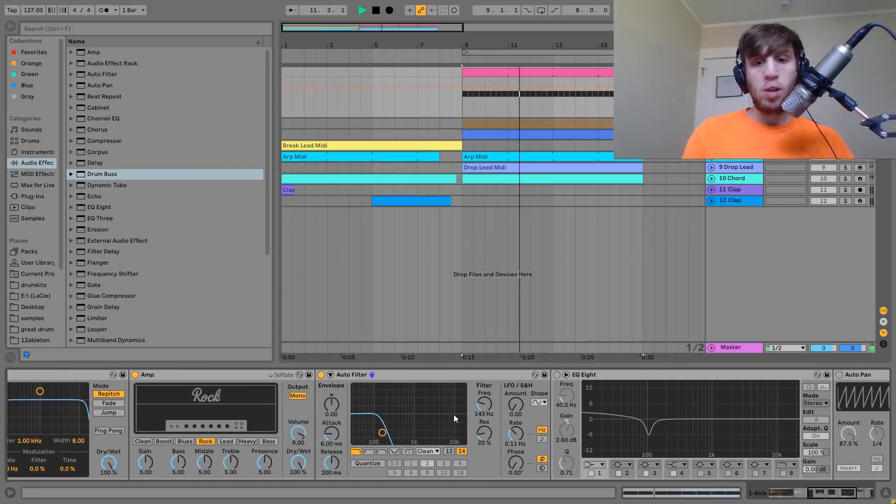
key("space")
- Turn on EQ Eight in the delayed chain and play the kick from bar 9
scroll(453, 414, "down", 5)
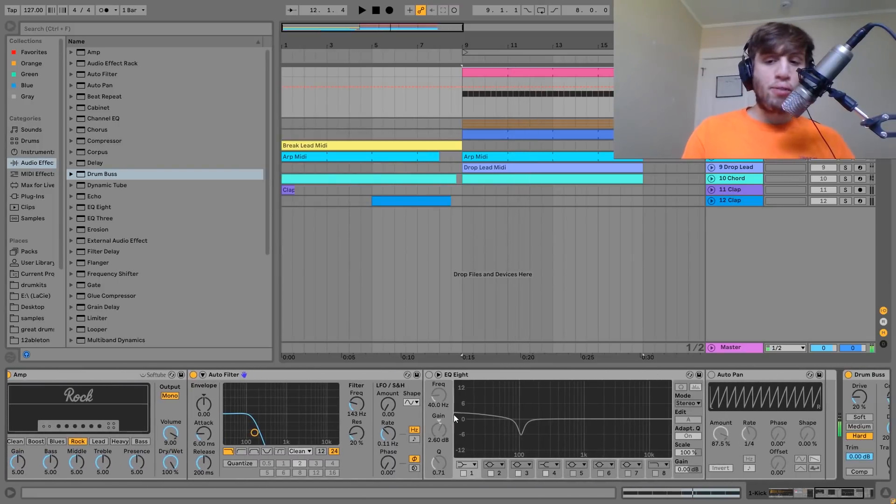
left_click(350, 375)
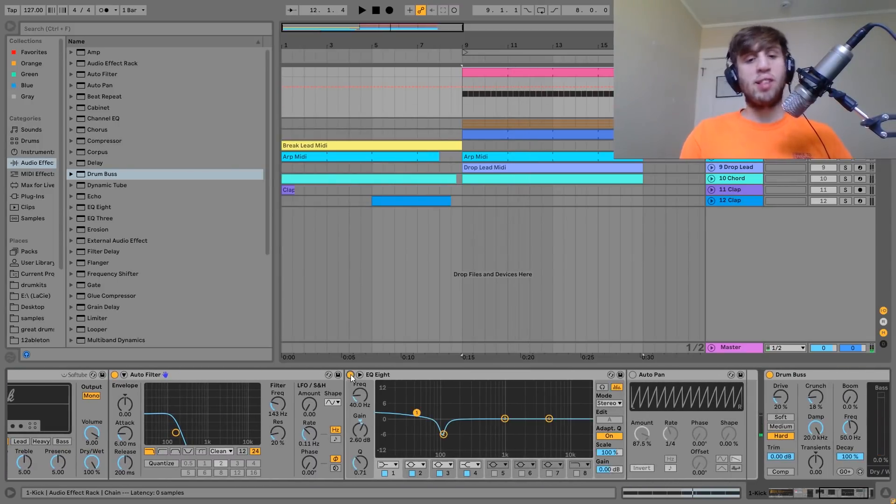
key("space")
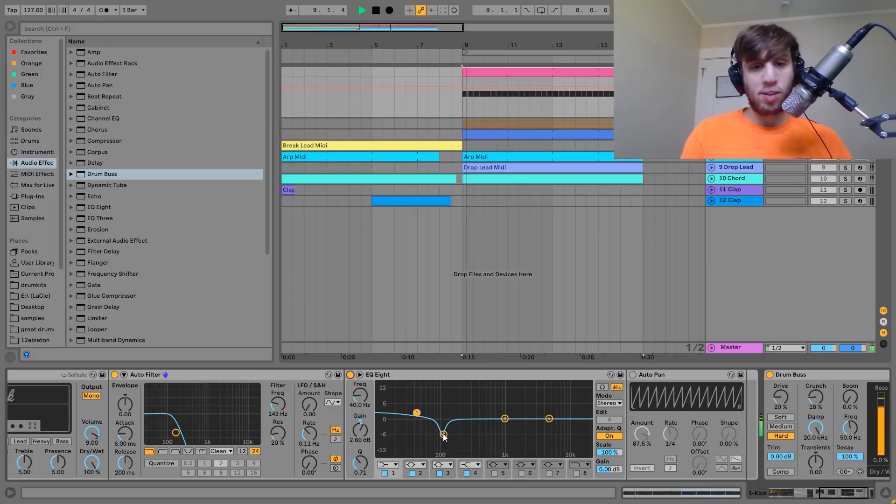
key("space")
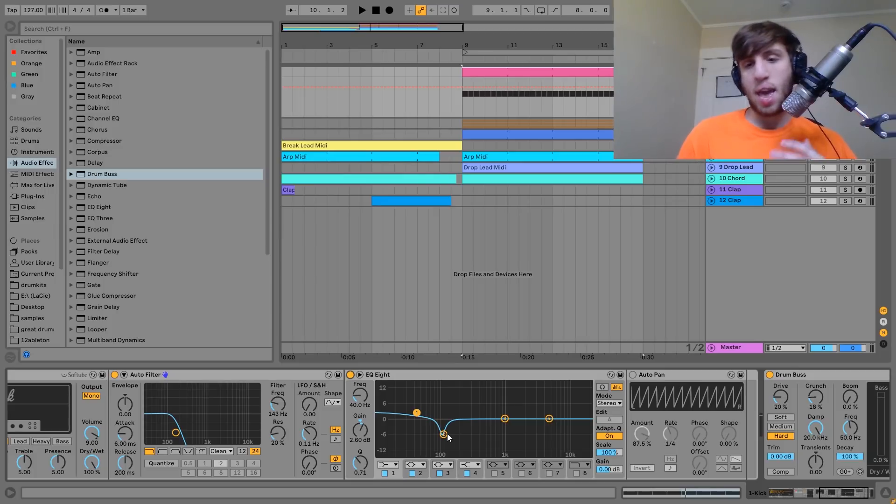
- Turn on Auto Pan after EQ Eight in the delayed chain and play the kick from bar 9
left_click(633, 378)
key("space")
scroll(633, 377, "up", 10)
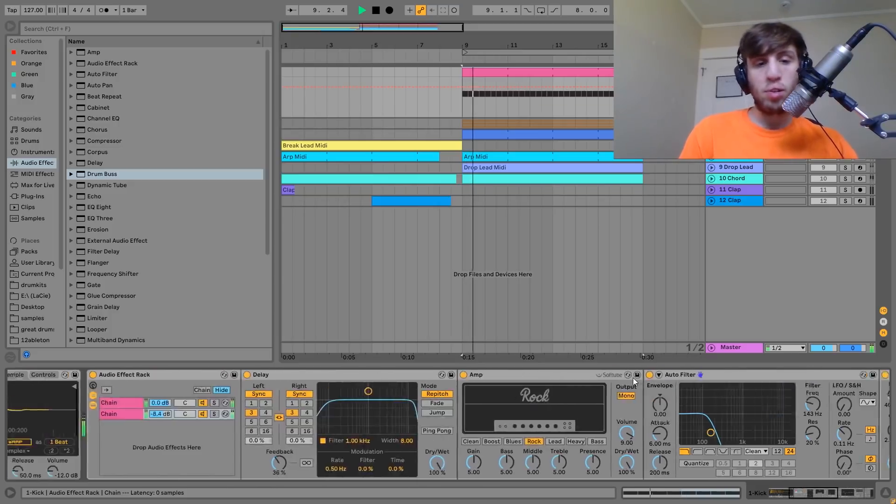
scroll(485, 410, "down", 10)
key("space")
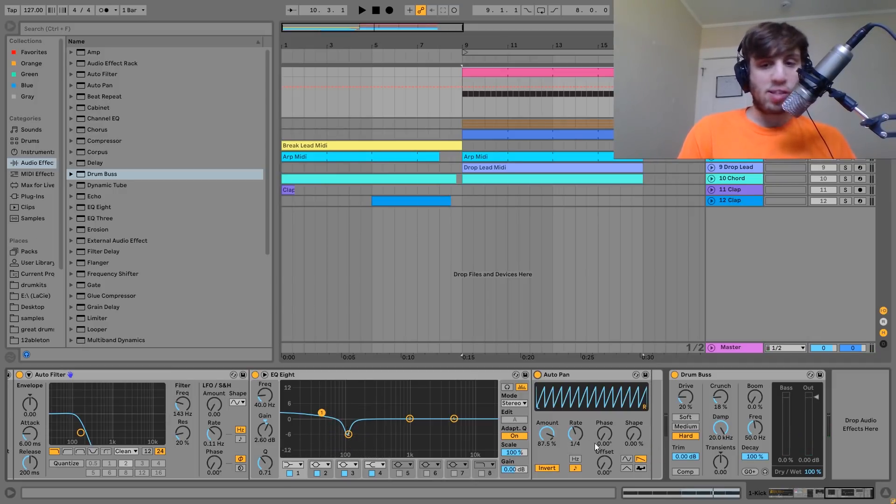
- Play from bar 9 and solo the delayed rack chain to hear its Auto Pan effect
key("space")
scroll(598, 443, "up", 6)
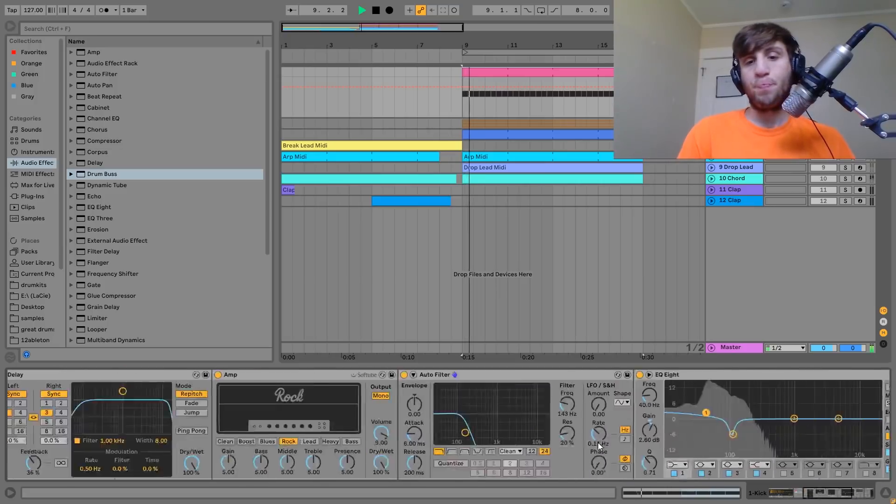
scroll(599, 443, "up", 5)
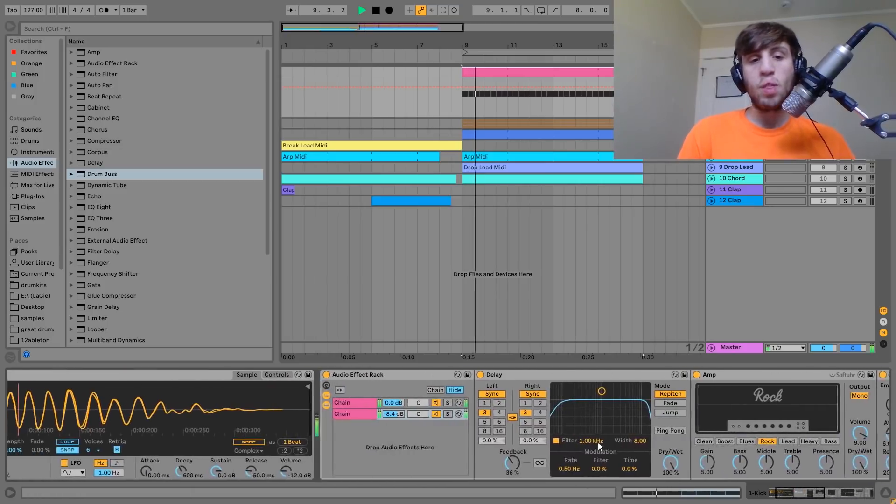
left_click(464, 414)
key("space")
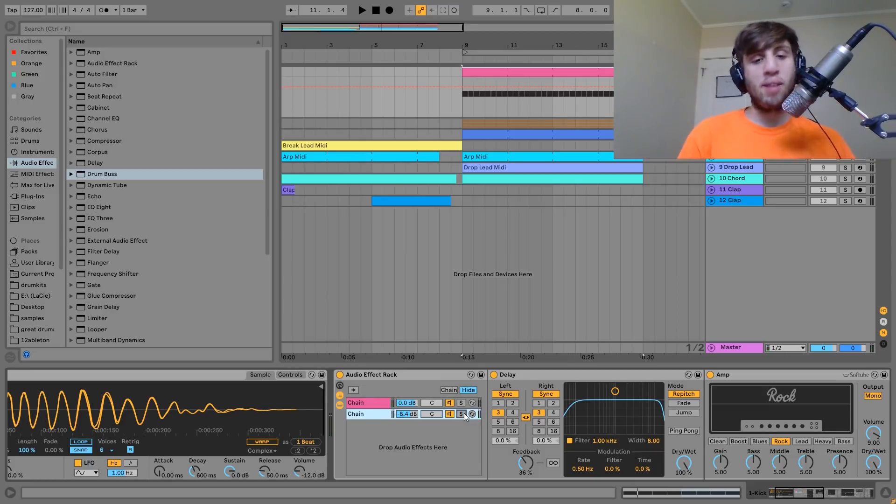
- Make sure the delayed chain is unsoloed and play both rack chains together from bar 9
left_click(464, 414)
key("space")
scroll(464, 413, "down", 10)
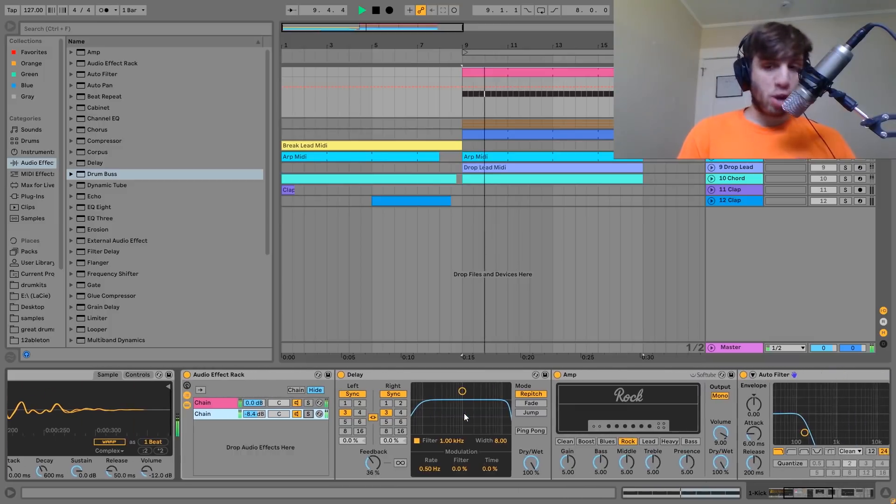
scroll(464, 413, "up", 10)
key("space")
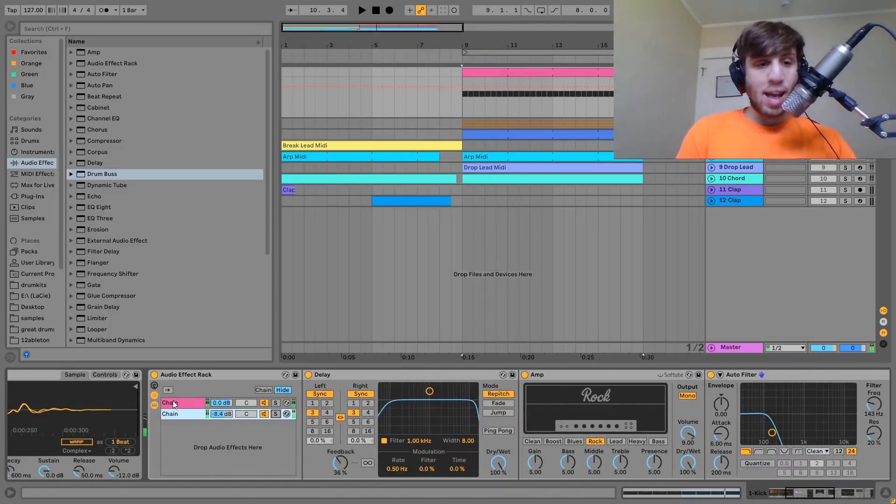
- Hide the Audio Effect Rack's chain devices and compare the kick with Drum Buss off and on while playing from bar 9
left_click(153, 405)
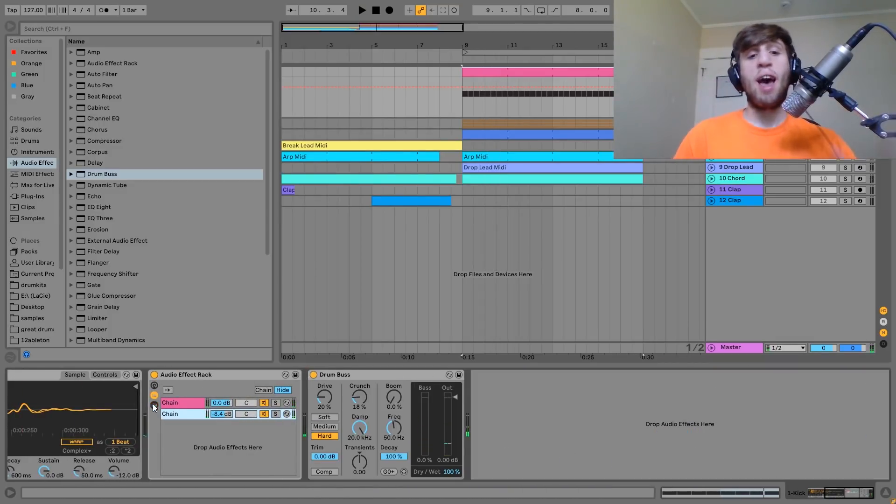
scroll(394, 388, "up", 5)
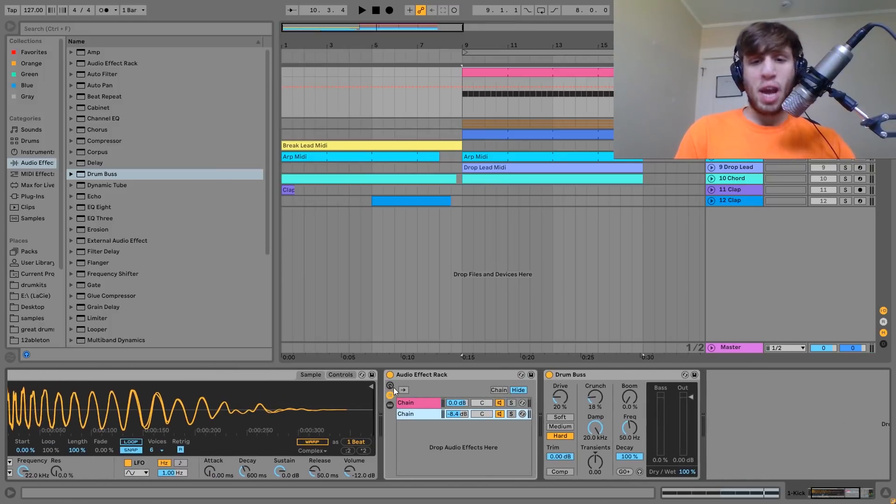
scroll(393, 387, "down", 2)
key("space")
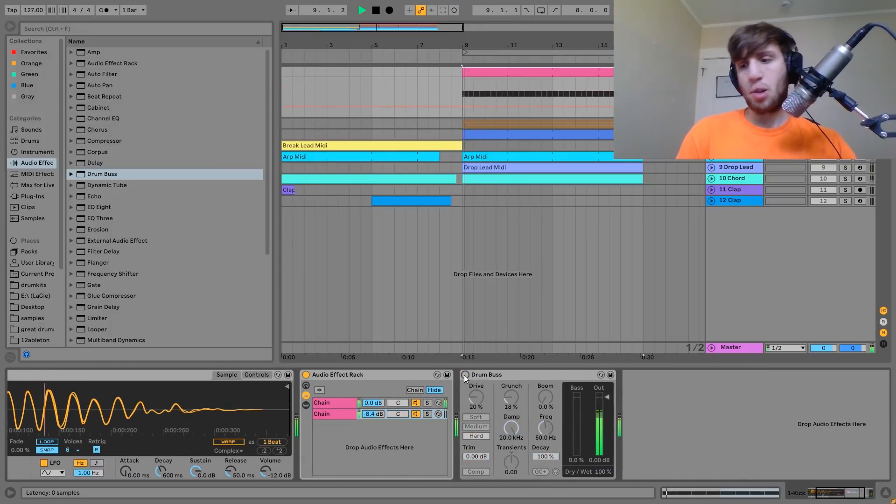
left_click(465, 375)
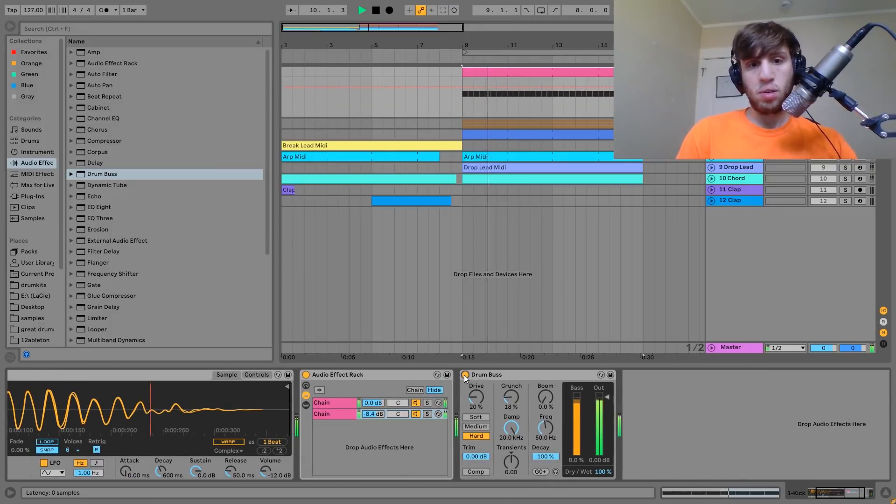
key("space")
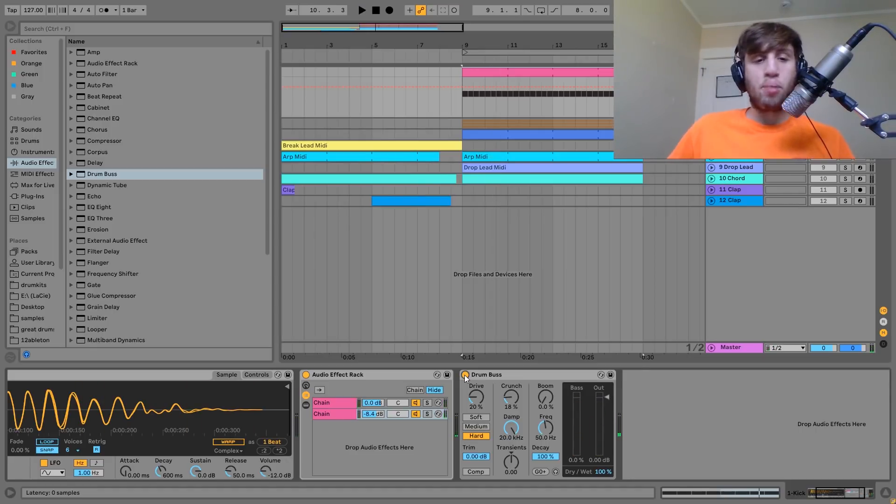
- Play from bar 9 with the Audio Effect Rack and Drum Buss bypassed, turning both back on during playback to compare dry and processed kick
scroll(464, 375, "left", 3)
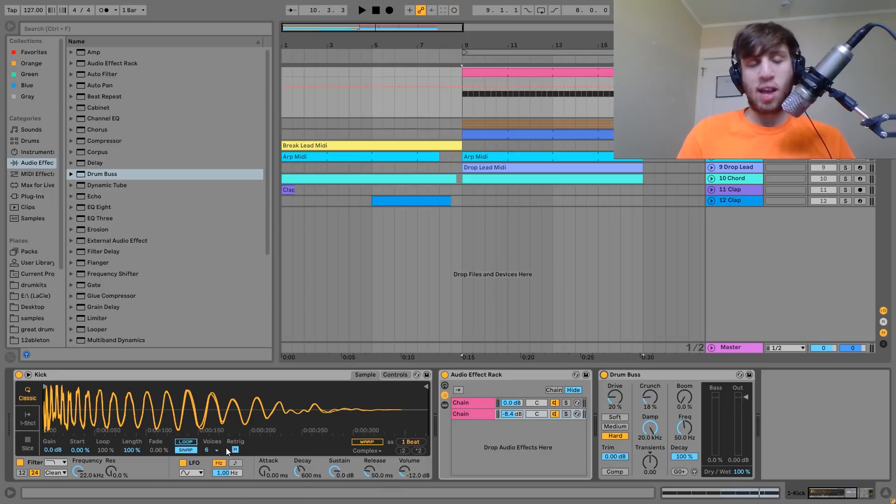
left_click(444, 375)
key("space")
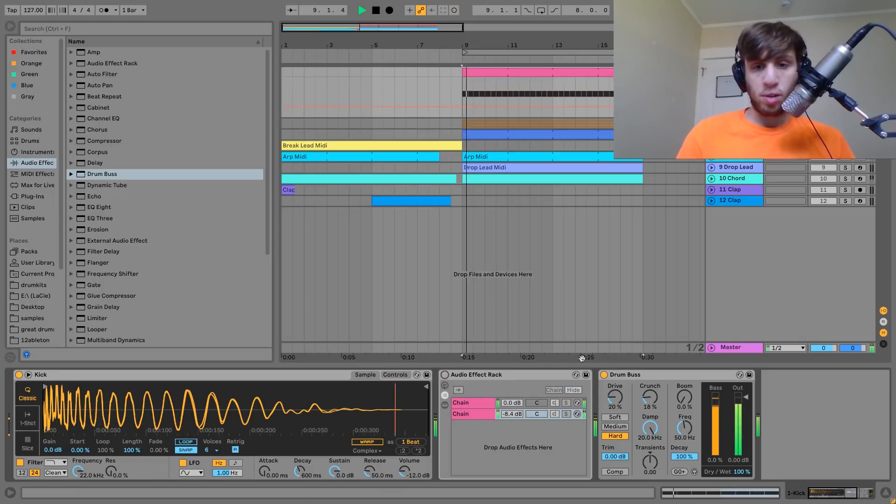
left_click(604, 375)
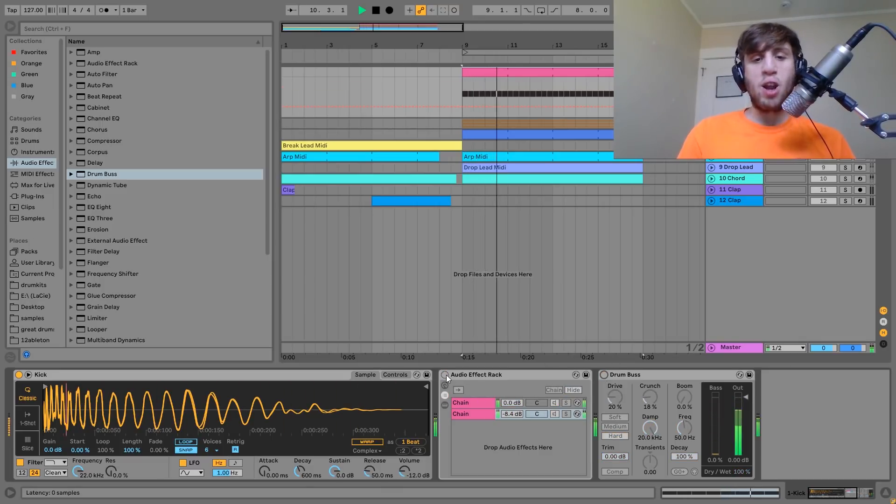
left_click(445, 375)
left_click(604, 375)
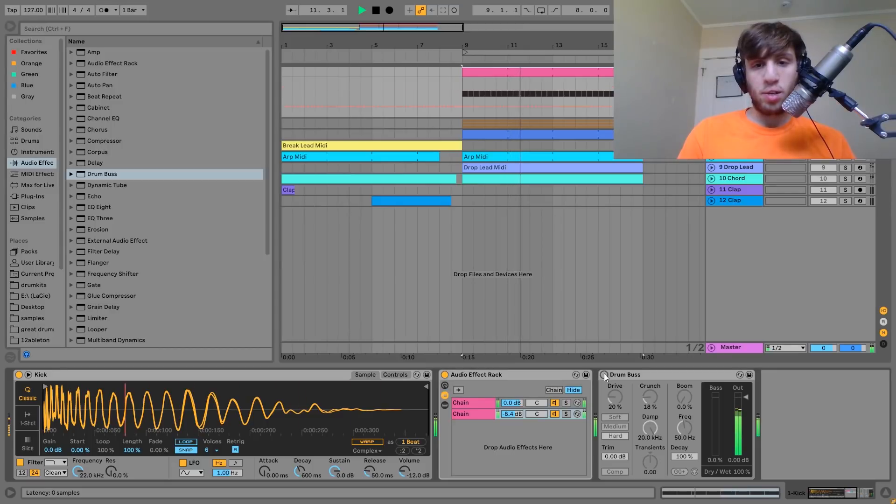
left_click(641, 374)
key("space")
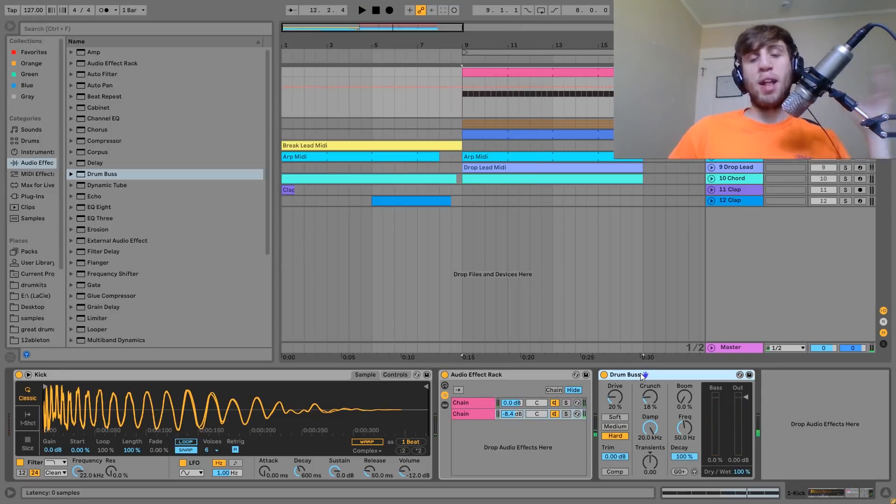
- Play the fully processed kick from bar 9 twice with the rack and Drum Buss active
key("space")
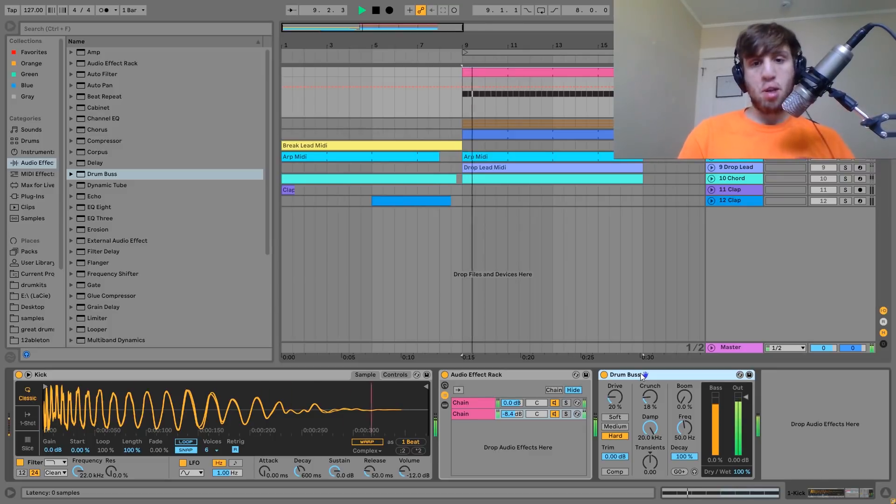
key("space")
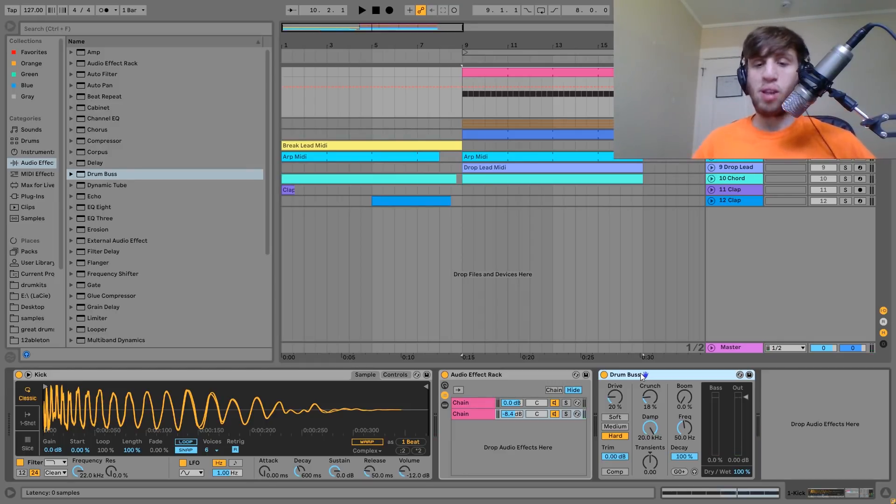
key("space")
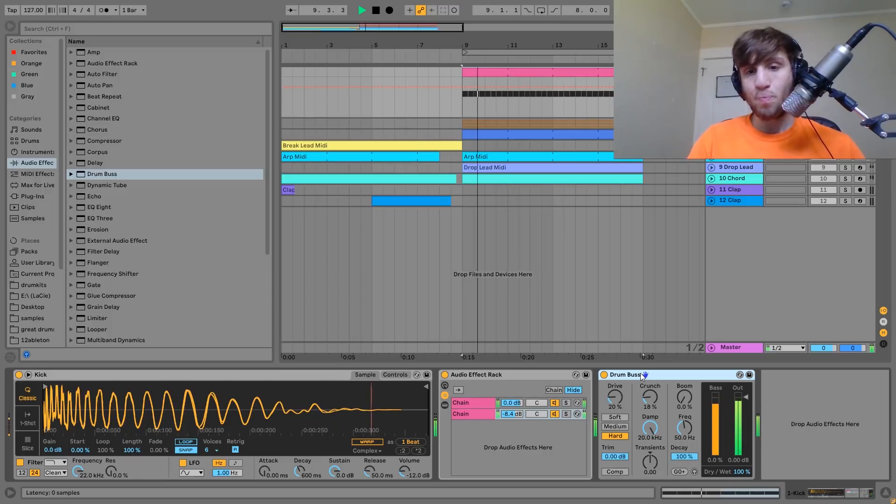
key("space")
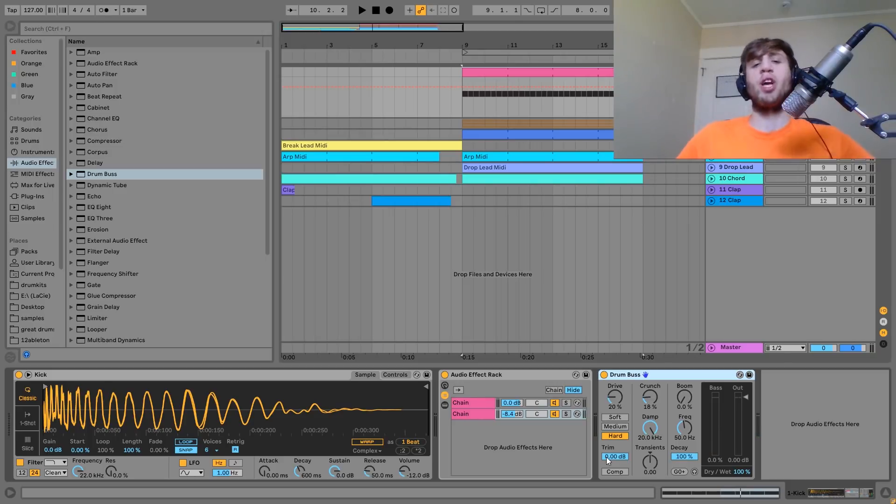
- Play the kick from bar 9 with Drum Buss distortion switched to Medium and back to Hard to compare them
key("space")
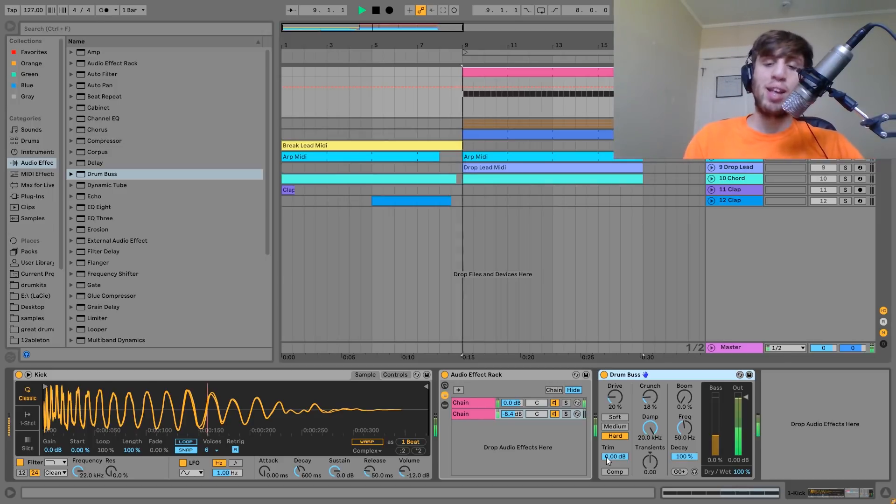
left_click(623, 426)
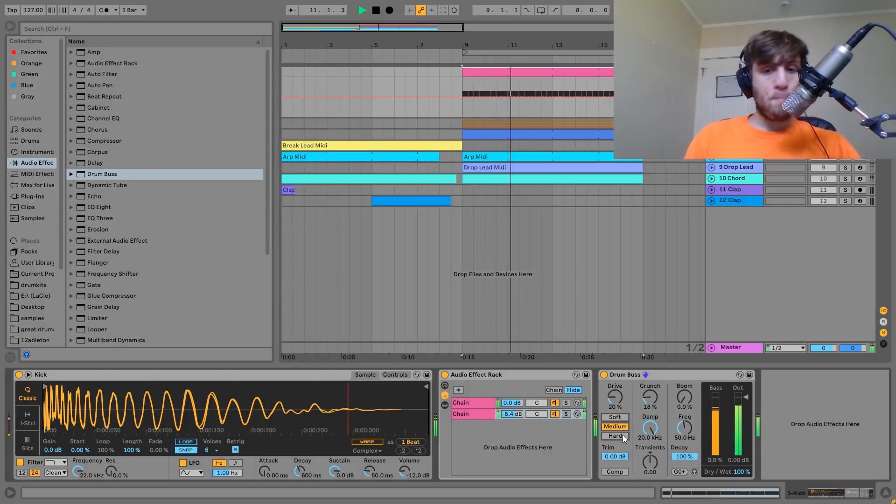
left_click(623, 435)
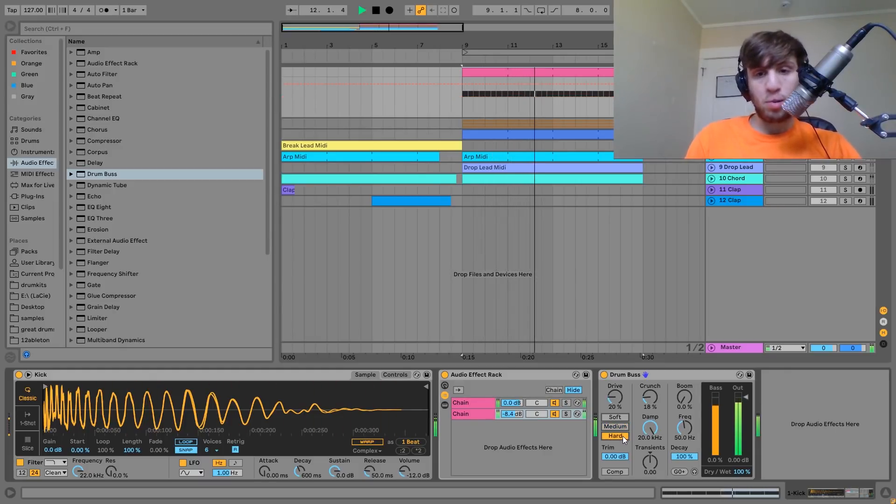
key("space")
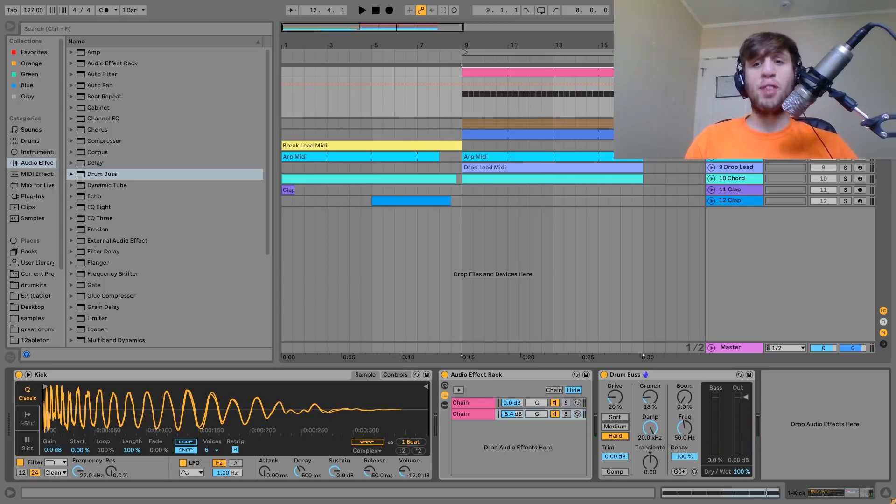
- Solo and unfold the 2 Hihats group, and play it from bar 9 twice with its Drum Buss and EQ Eight on
left_click(734, 123)
left_click(712, 123)
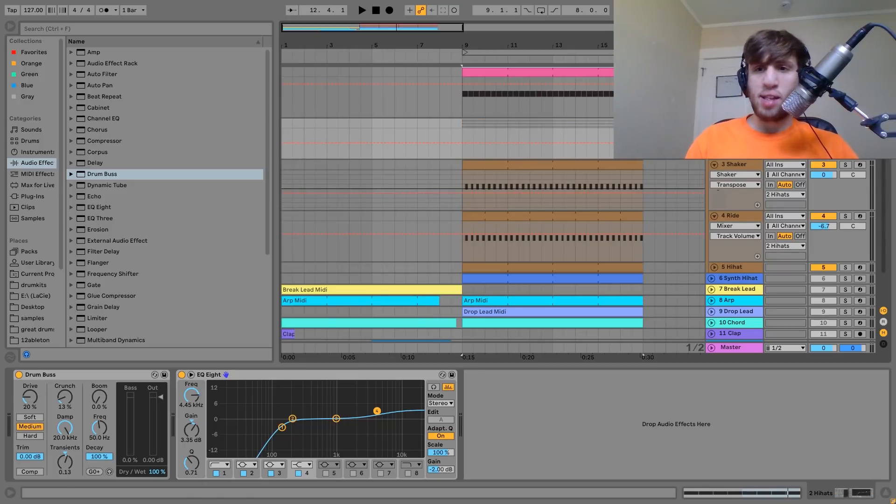
left_click(463, 127)
key("space")
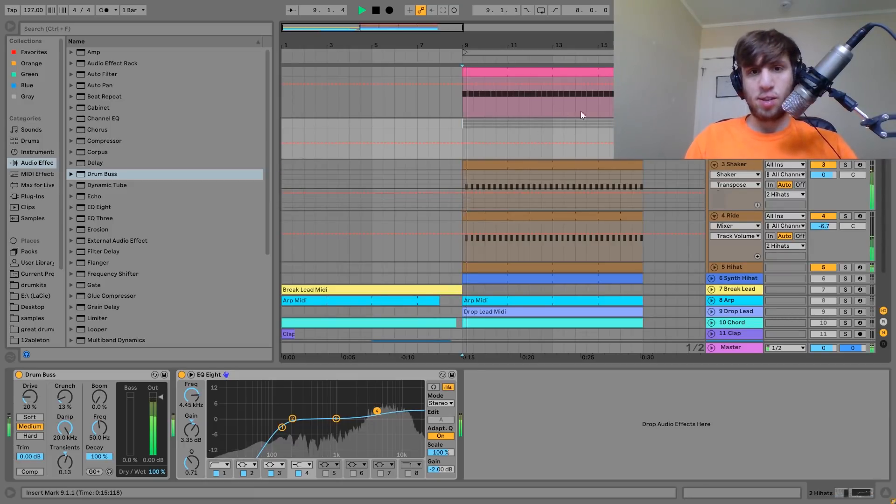
key("space")
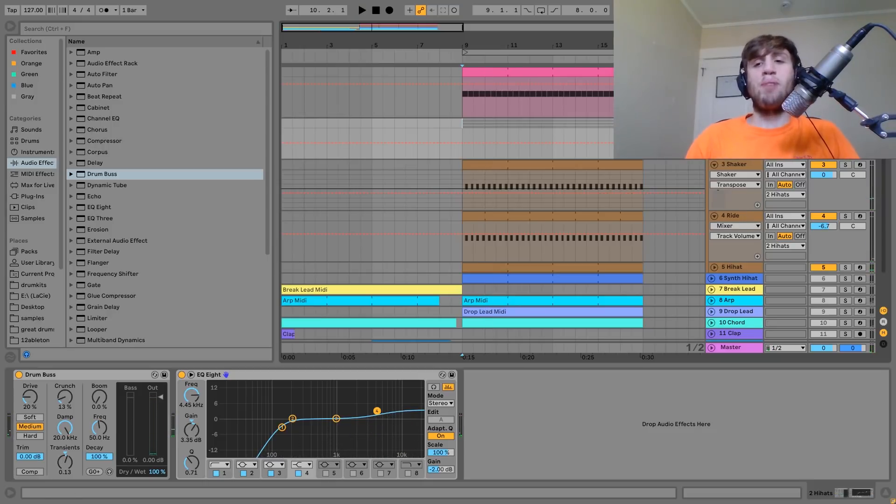
key("space")
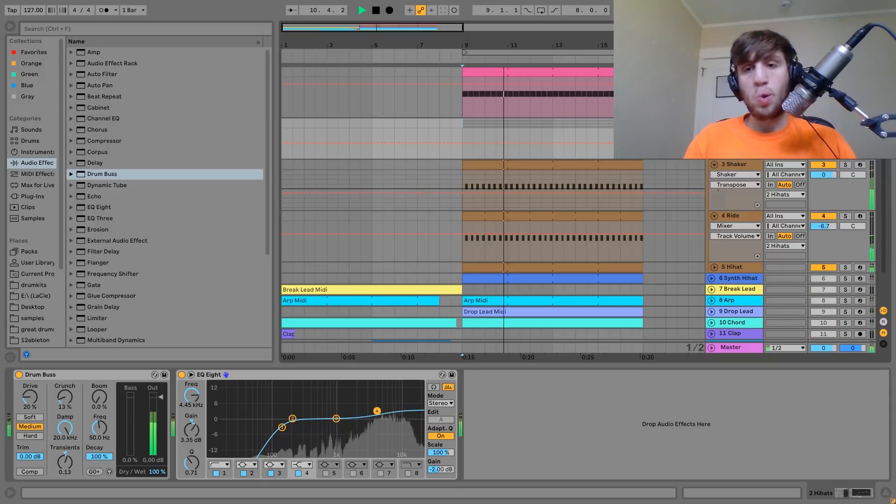
key("space")
- Select the Shaker track to show its device, solo it, and play it from bar 9
left_click(747, 170)
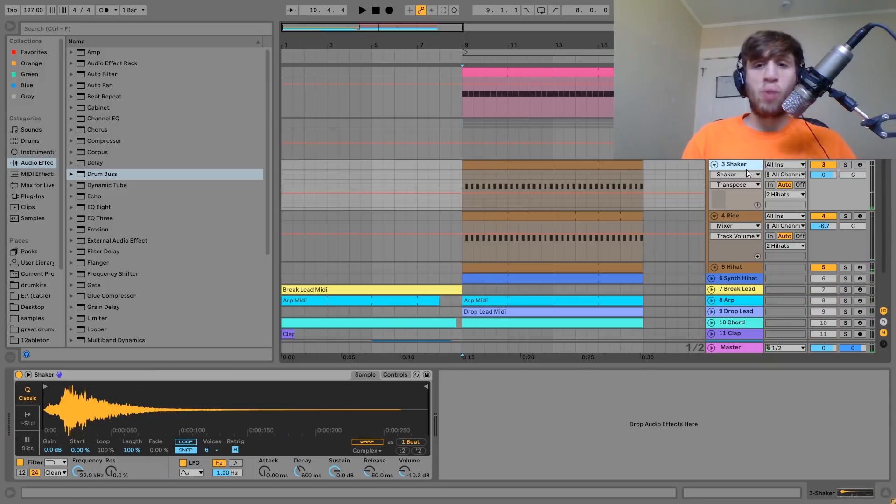
left_click(743, 73)
left_click(743, 123)
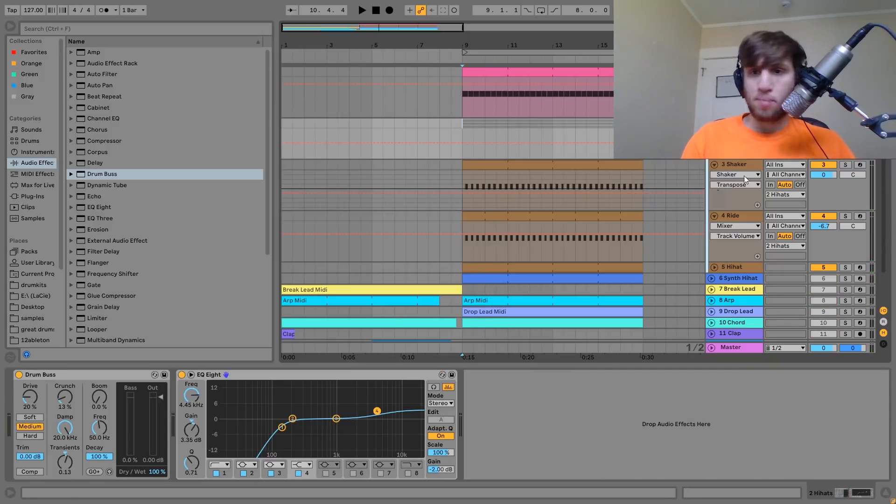
left_click(739, 166)
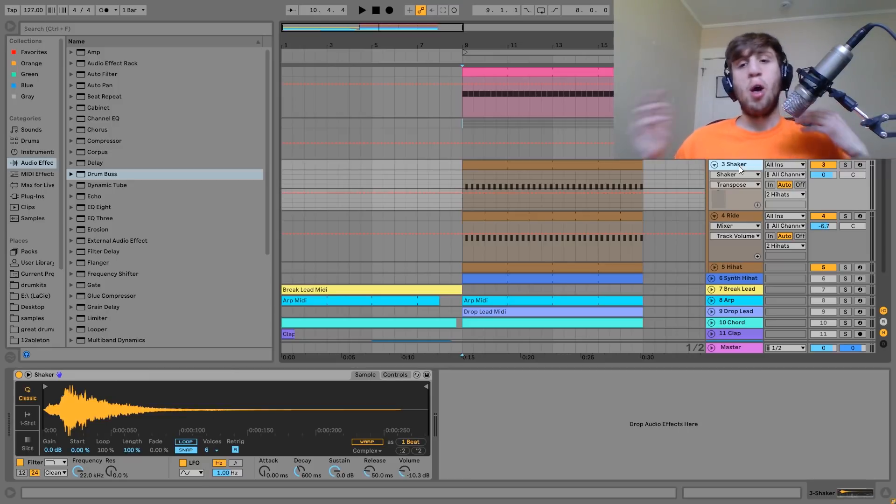
left_click(846, 164)
key("space")
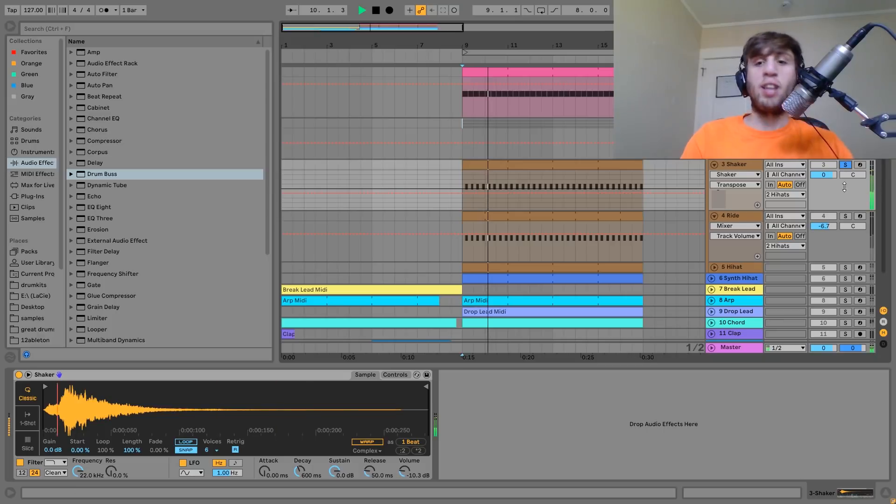
- Solo and select the Ride track, show its sample waveform, and play it on its own from bar 9
left_click(845, 216)
left_click(749, 216)
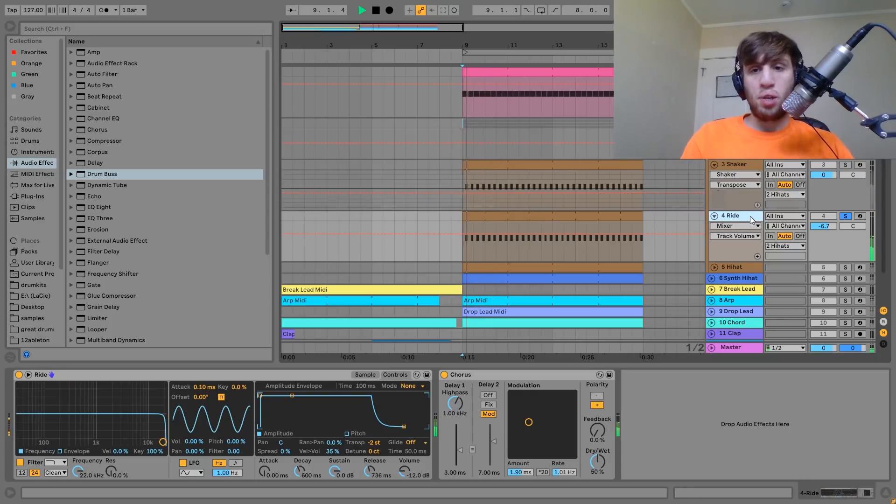
key("space")
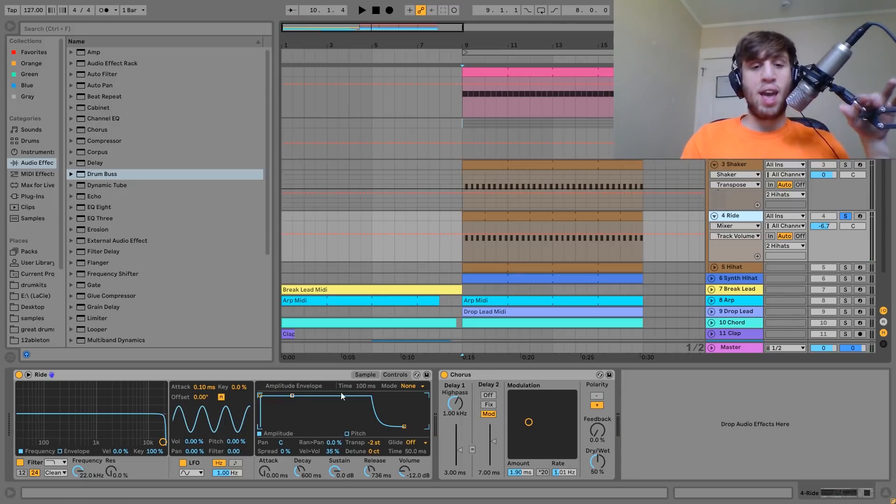
left_click(362, 375)
key("space")
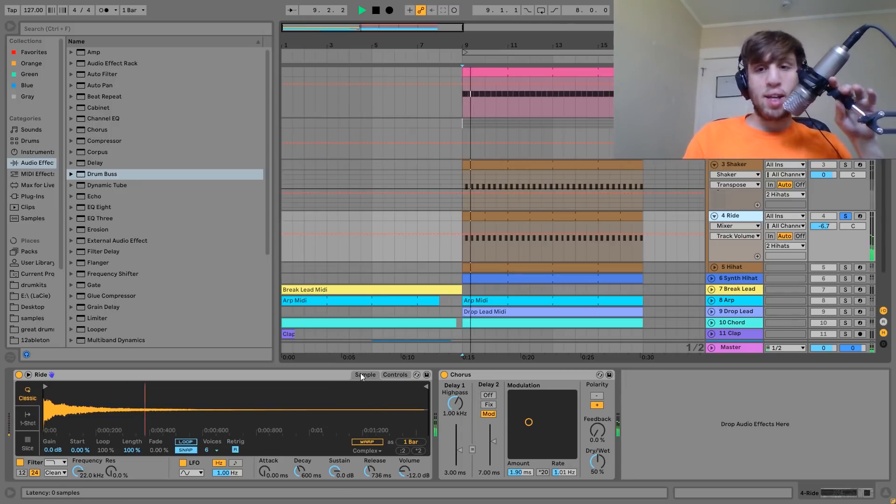
key("space")
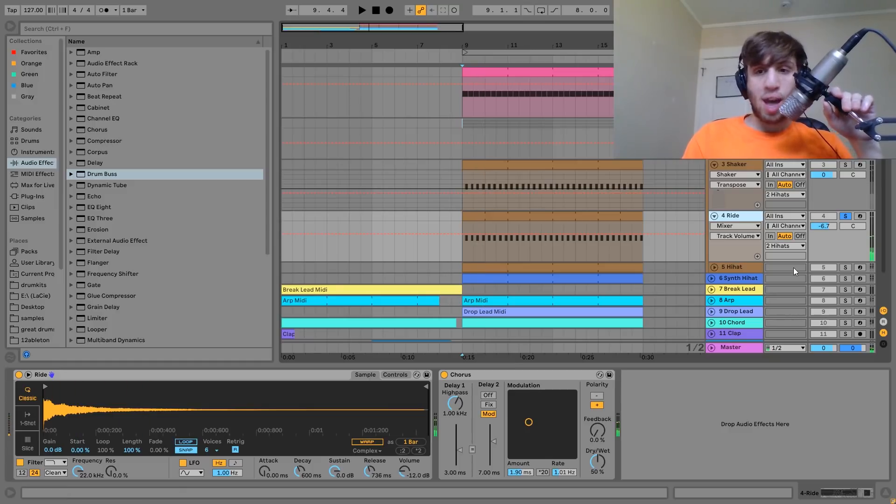
- Solo and select the Hihat track to show its sample, and play it on its own from bar 9
left_click(845, 267)
key("space")
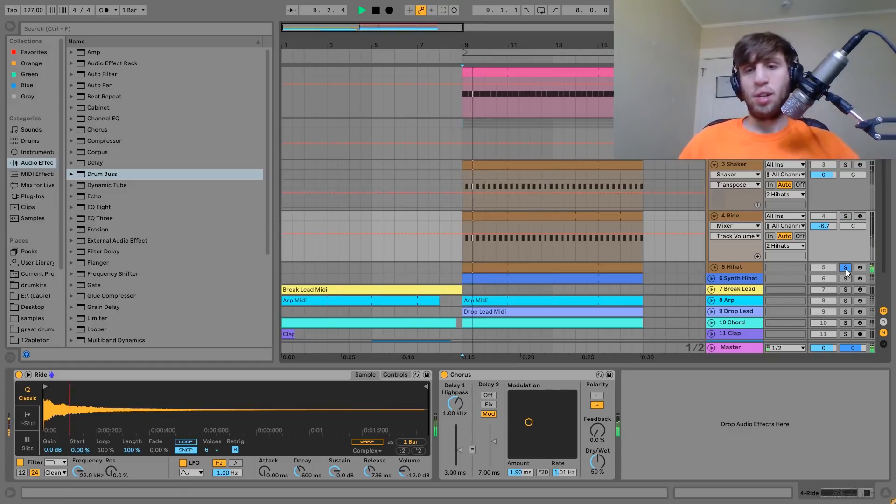
key("space")
left_click(730, 267)
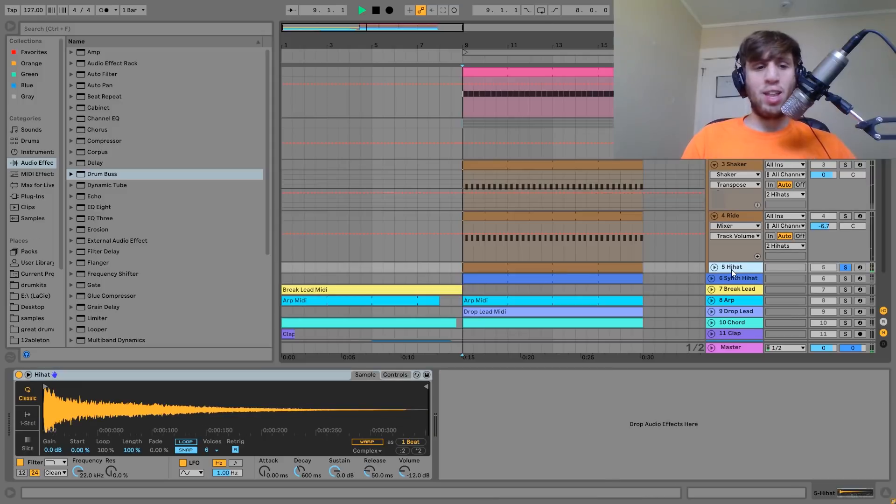
key("space")
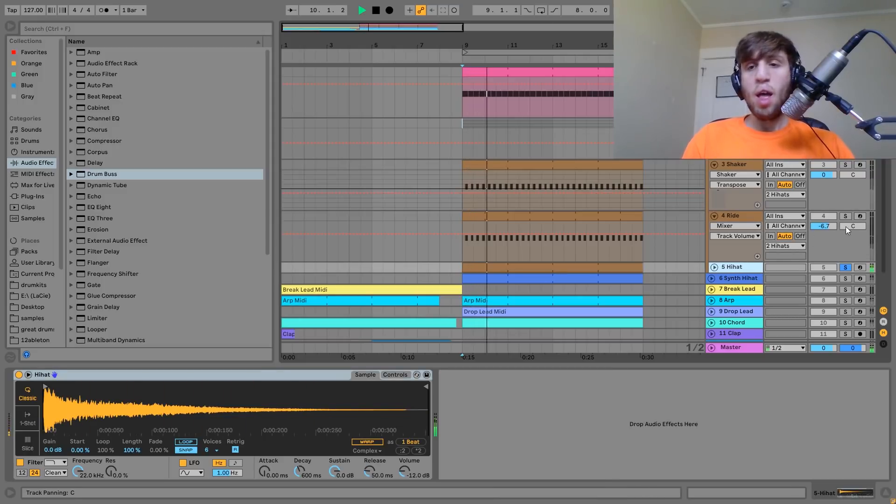
key("space")
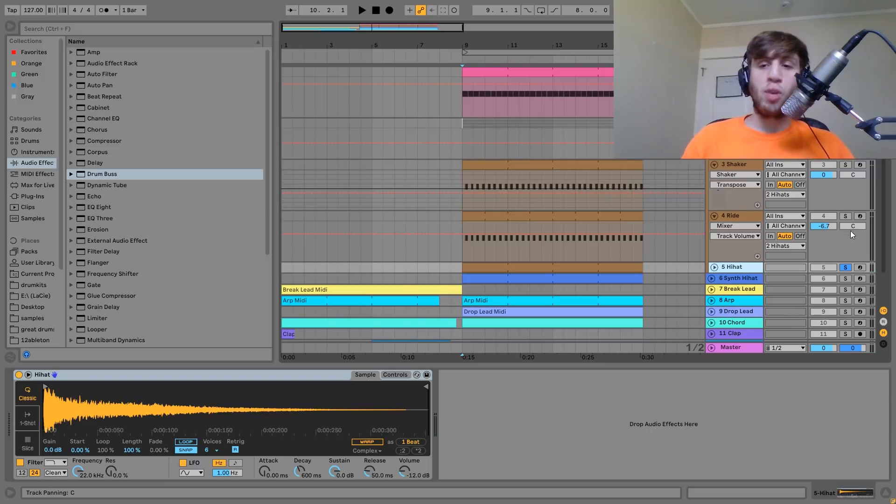
- Unsolo the Hihat track, deactivate the Hihat and Shaker tracks, and play the Ride with the rest of the song from bar 9
left_click(847, 269)
left_click(828, 269)
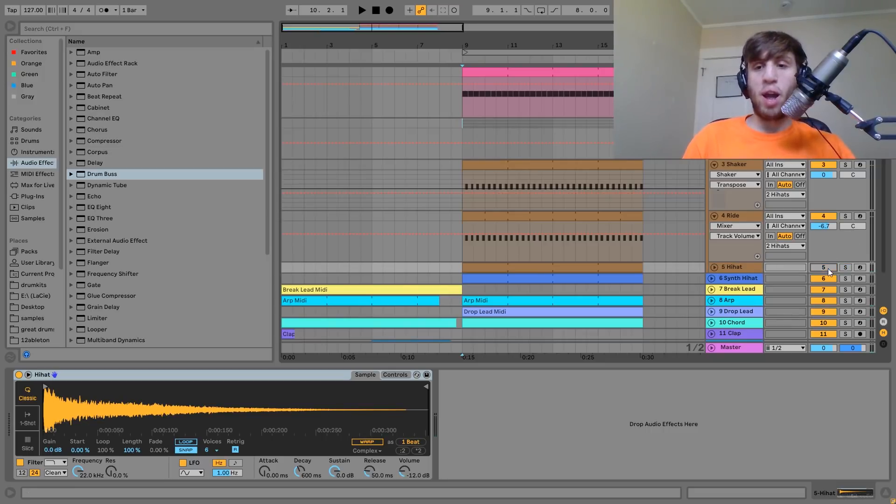
left_click(825, 166)
key("space")
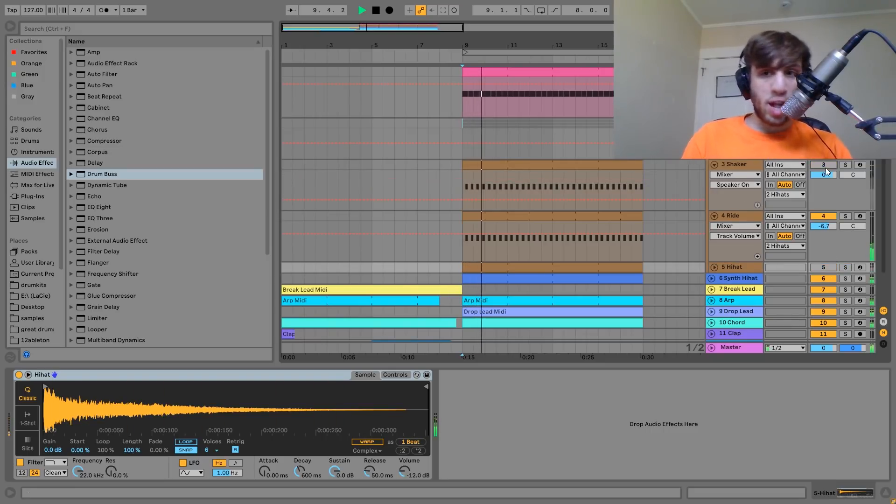
key("space")
- Deactivate the Ride track, reactivate the Hihat track, and play from bar 9 to hear only that hihat layer in the mix
key("F4")
key("F5")
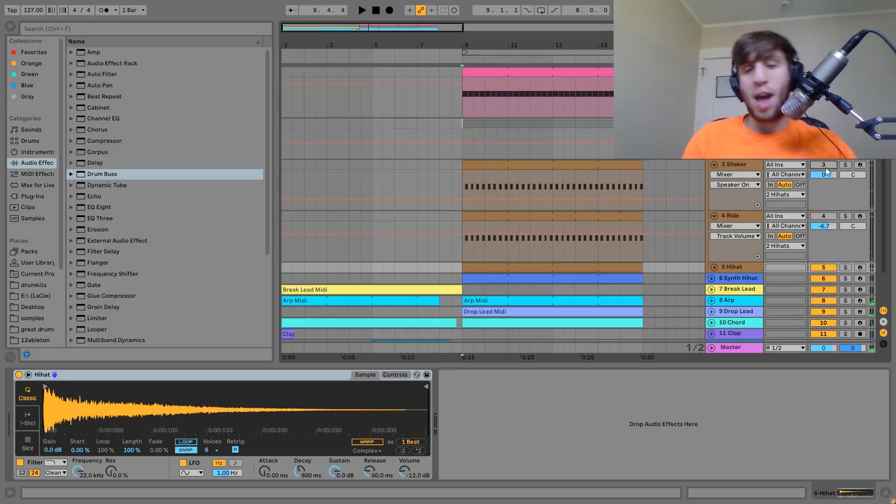
key("space")
key("space")
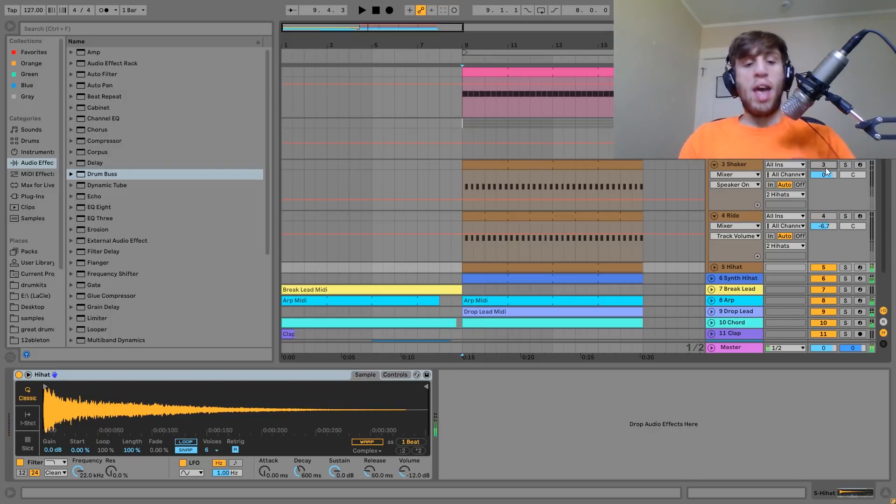
- Reactivate the Ride and Shaker tracks, select the 2 Hihats group, and play all hihat layers together from bar 9
key("F4")
key("F3")
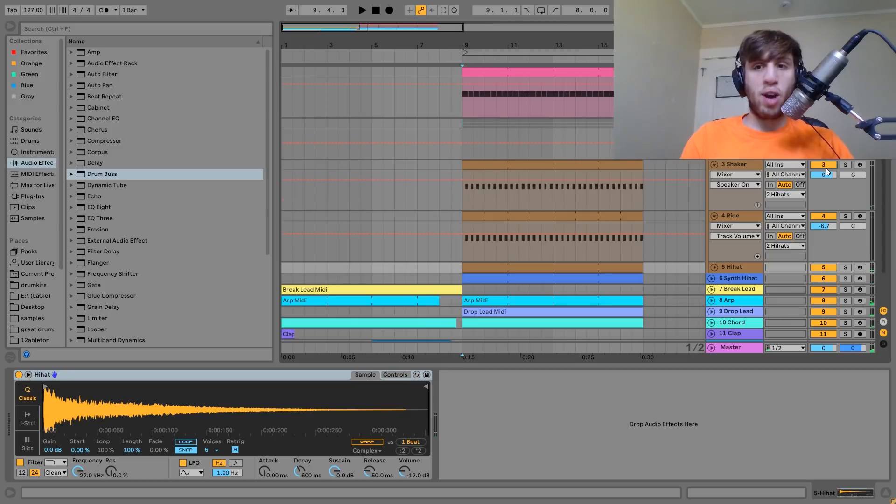
key("space")
left_click(737, 123)
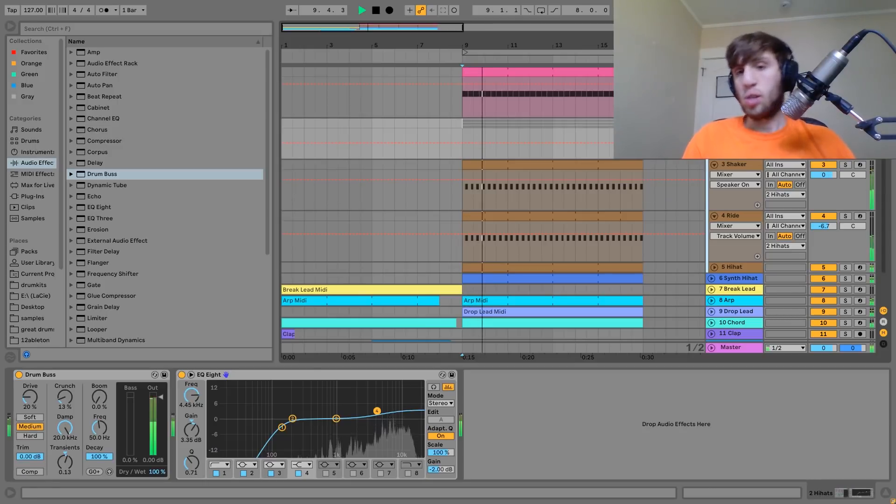
key("space")
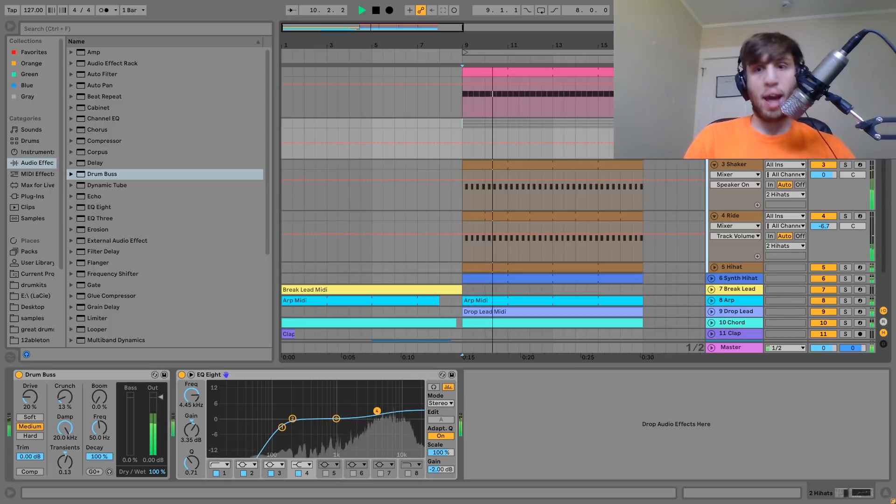
key("space")
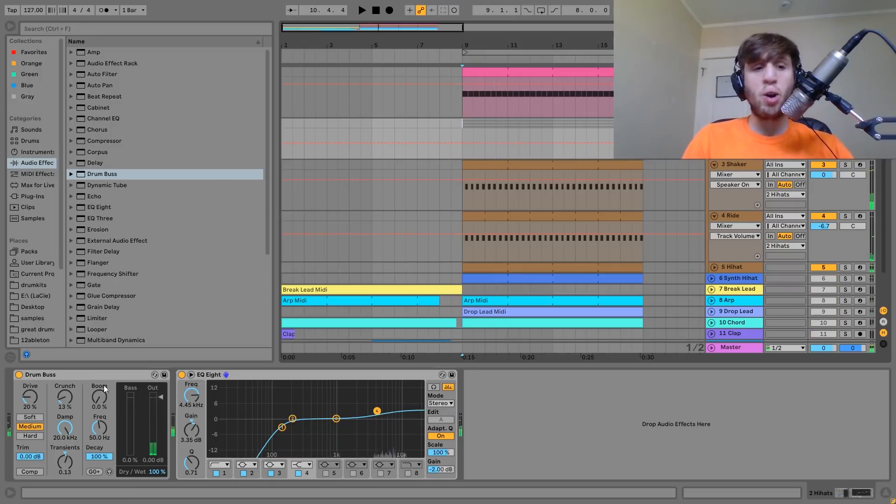
- Play the hihat group from bar 9 with its Drum Buss bypassed, turning it back on during playback to compare
left_click(19, 374)
key("space")
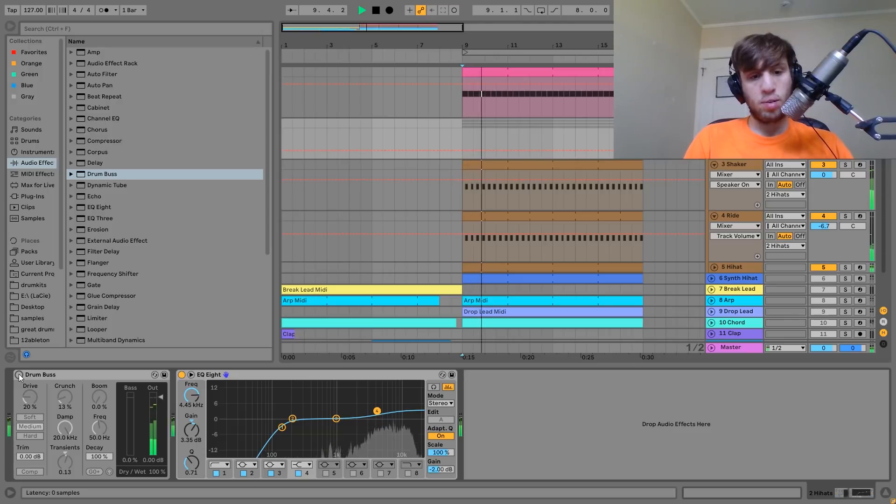
left_click(18, 375)
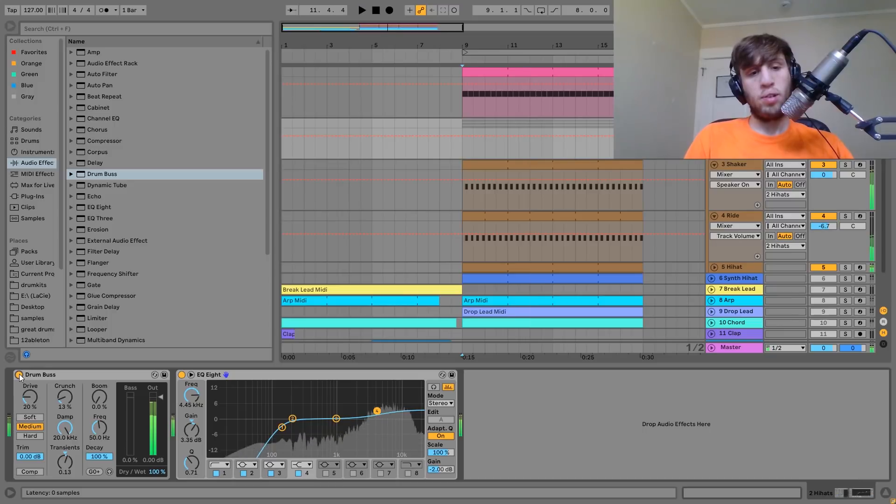
key("space")
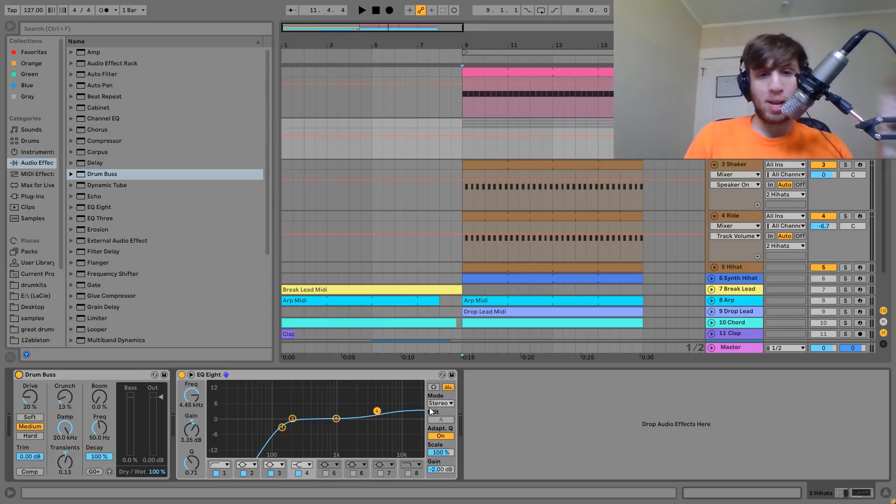
- Fold the 2 Hihats group, select and unfold the Synth Hihat track, and play it on its own from bar 9
scroll(494, 233, "down", 5)
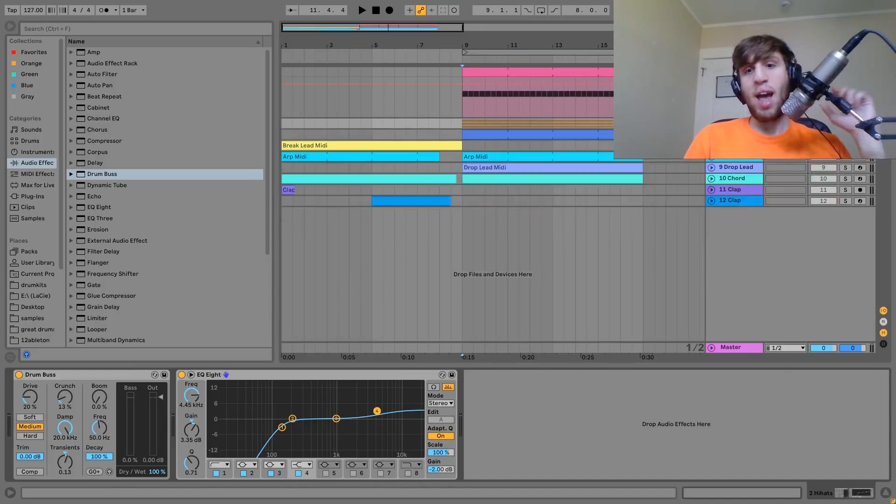
left_click(463, 124)
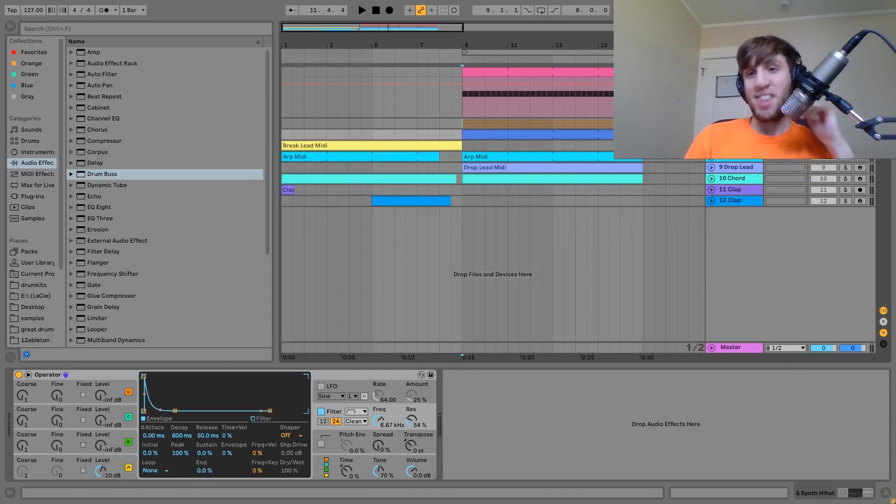
scroll(590, 187, "up", 2)
left_click(591, 134)
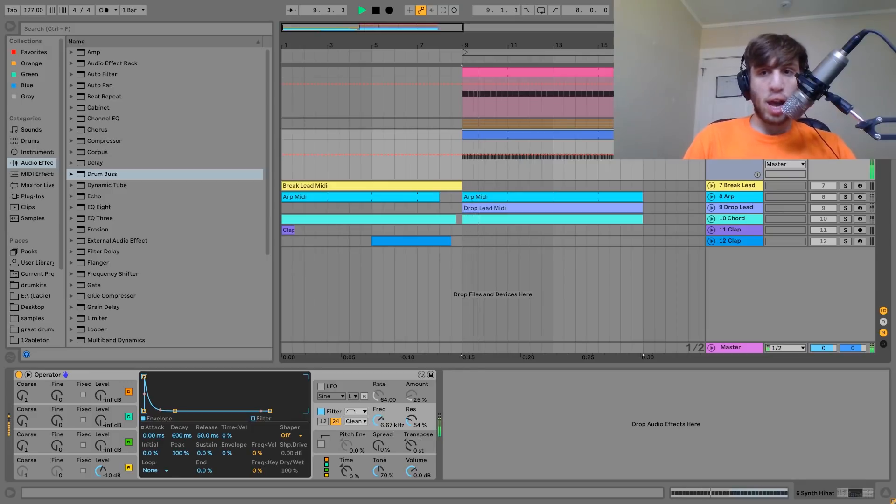
key("space")
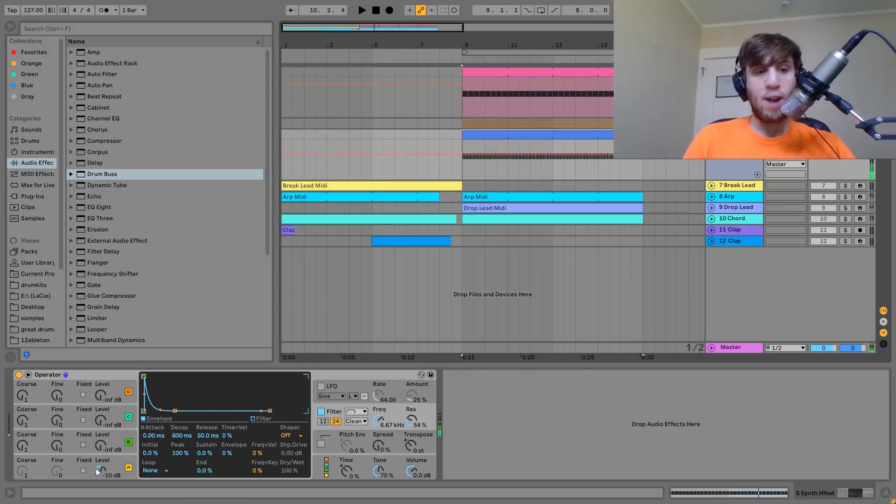
- Show oscillator A's noise settings in Operator, and play the synth hihat from bar 9 with the filter switched off and on to compare
left_click(126, 464)
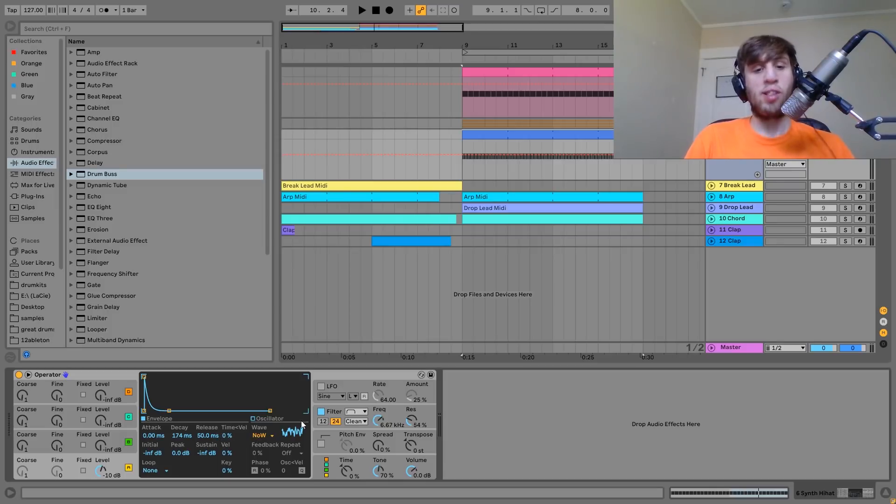
left_click(329, 414)
key("space")
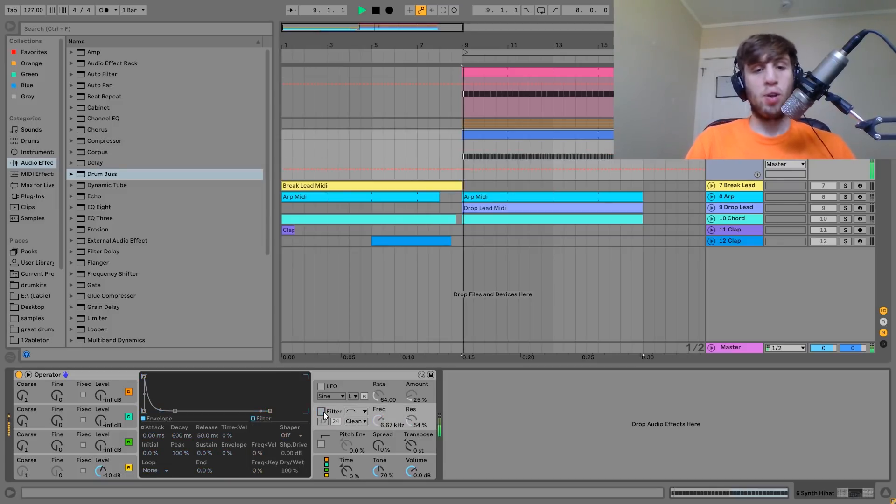
key("space")
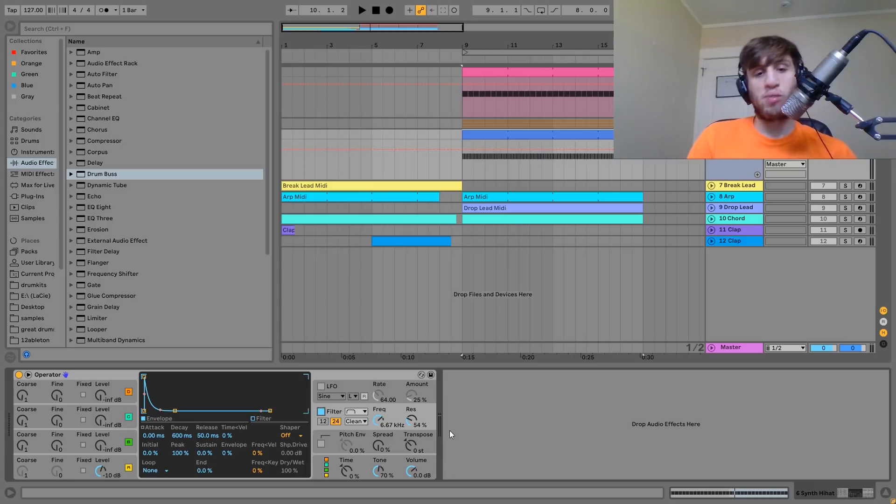
- Play the synth hihat from bar 9 while changing Operator's filter resonance, trying 78% and bringing it back to 54%
key("space")
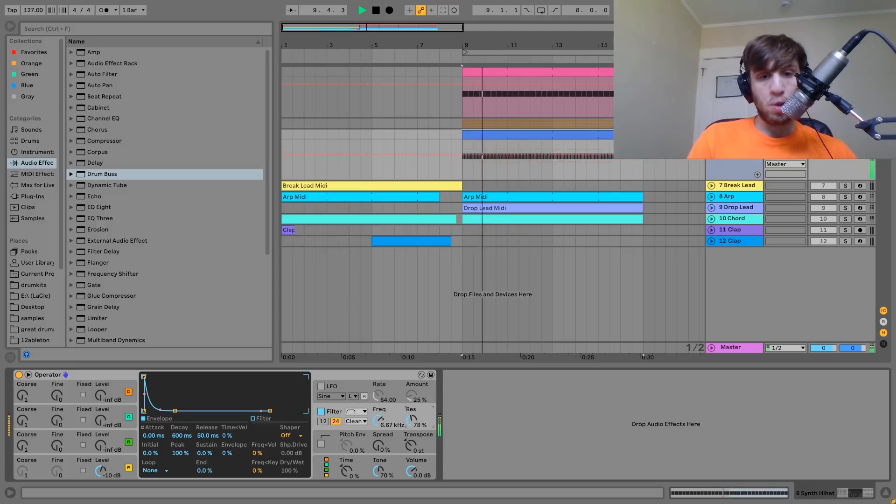
left_click_drag(409, 423, 409, 431)
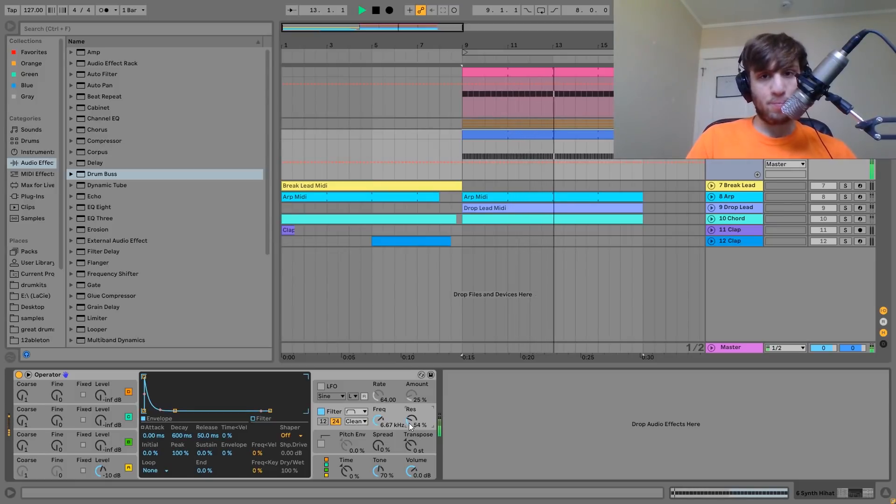
key("space")
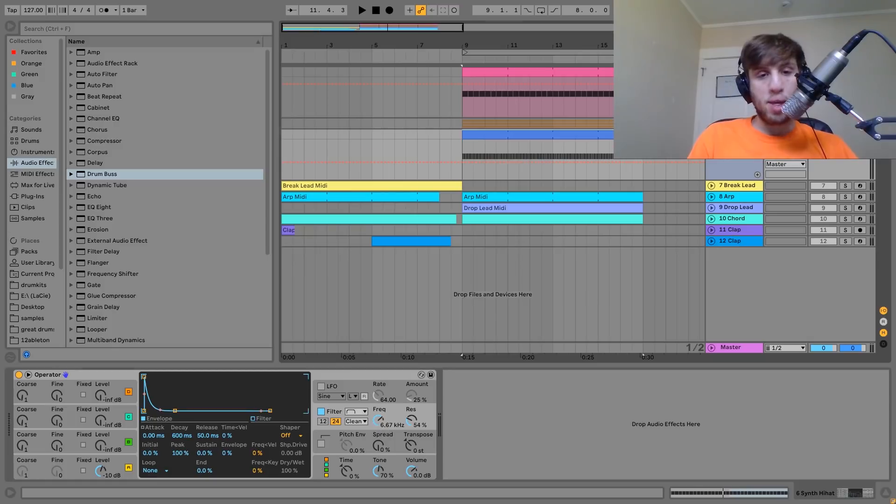
key("space")
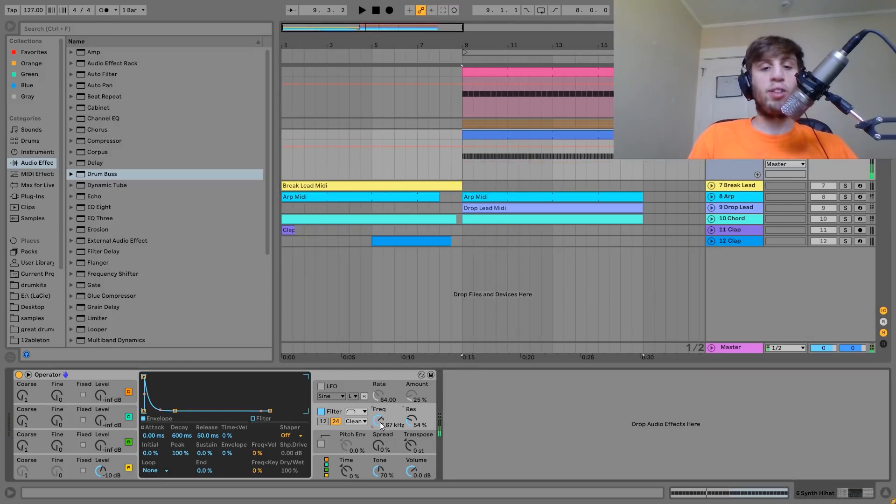
- Try a lower Operator filter frequency while playing the synth hihat, and play it again at 6.67 kHz
key("space")
left_click_drag(380, 422, 380, 447)
key("space")
key("space")
key("space")
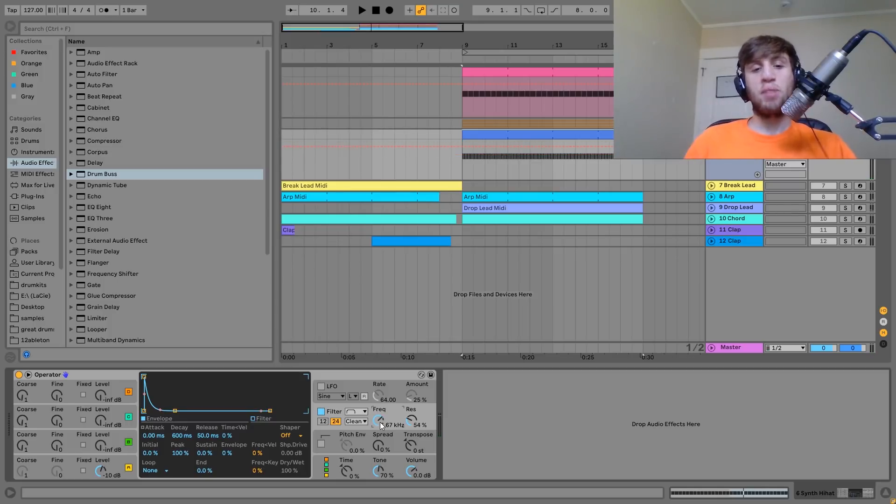
key("space")
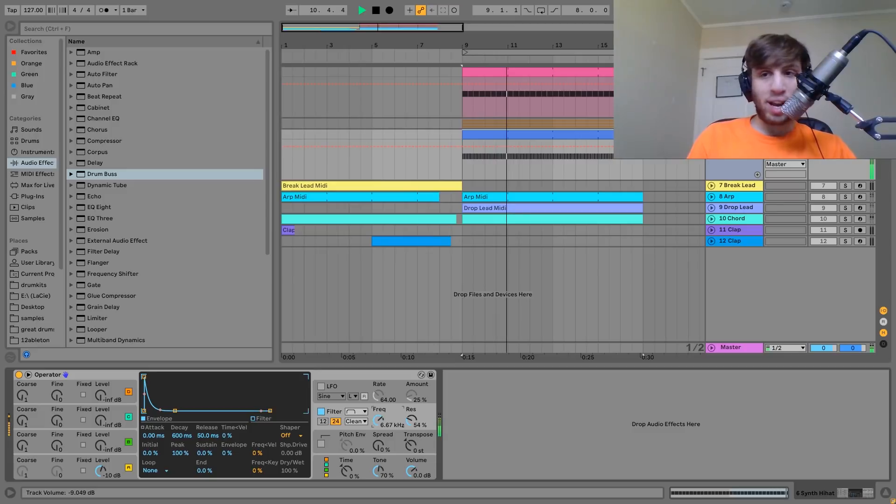
key("space")
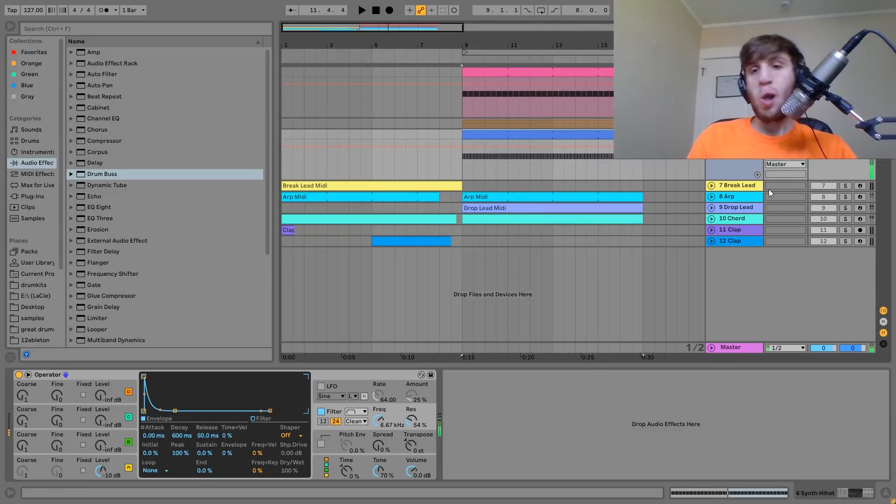
- Unfold the soloed Break Lead track, play it from bar 1, and open its MIDI clip to follow the notes
left_click(712, 185)
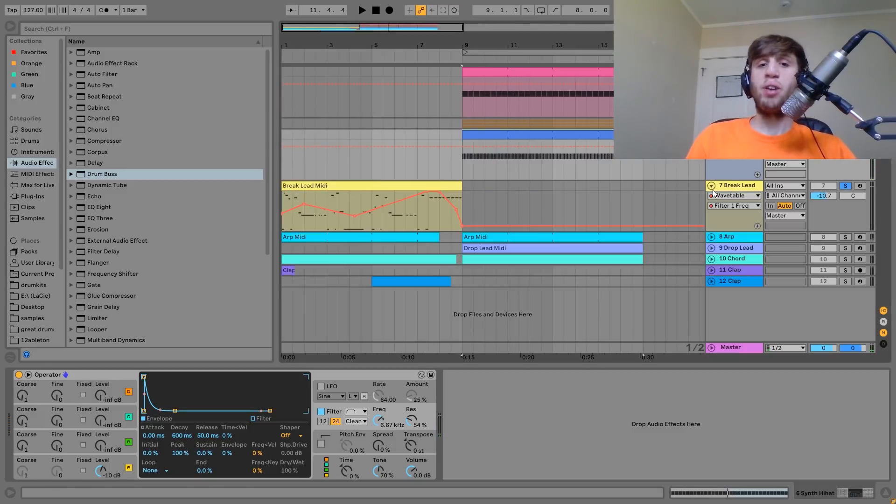
left_click(424, 182)
key("space")
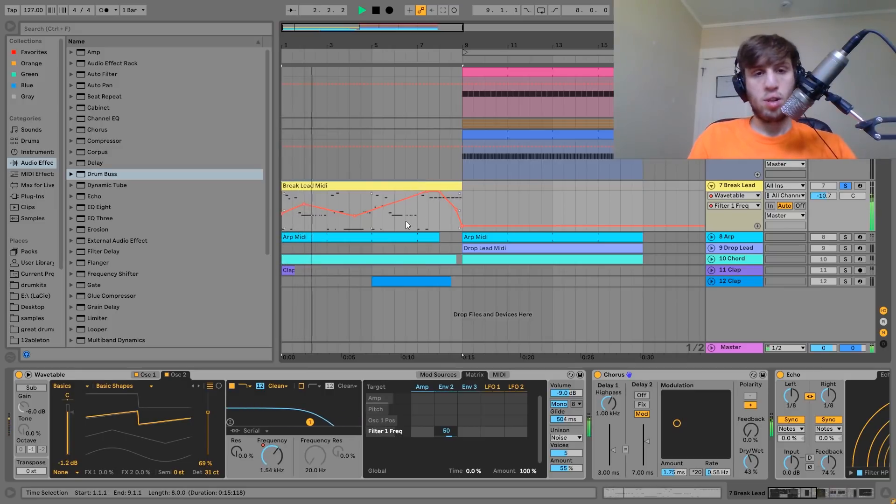
double_click(391, 186)
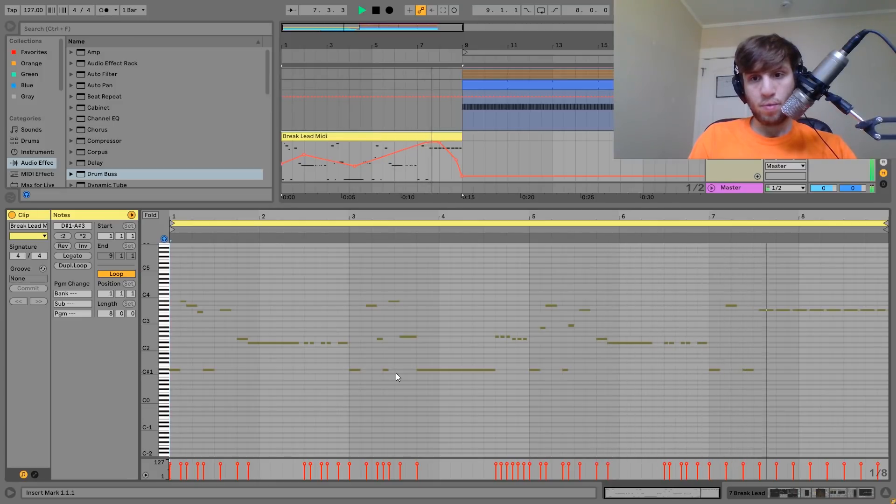
key("space")
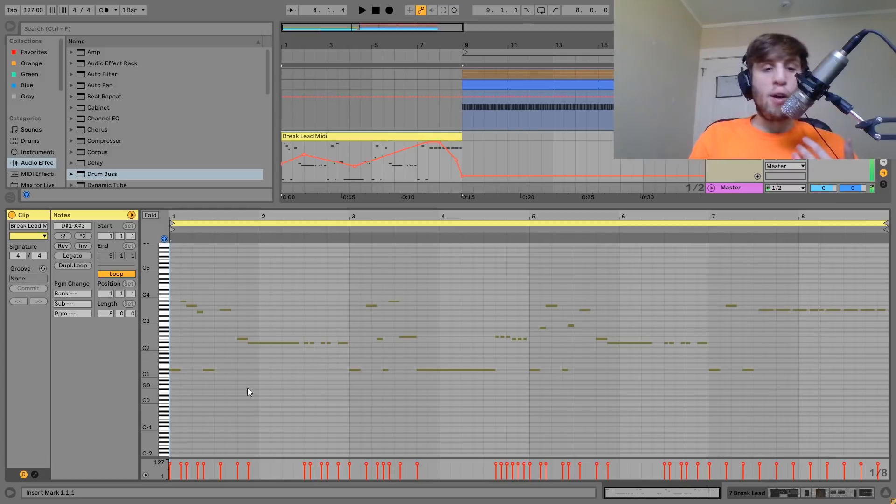
- Transpose the three short F3 to A#3 notes at the start of bar 1 down two octaves and play the result
left_click(215, 393)
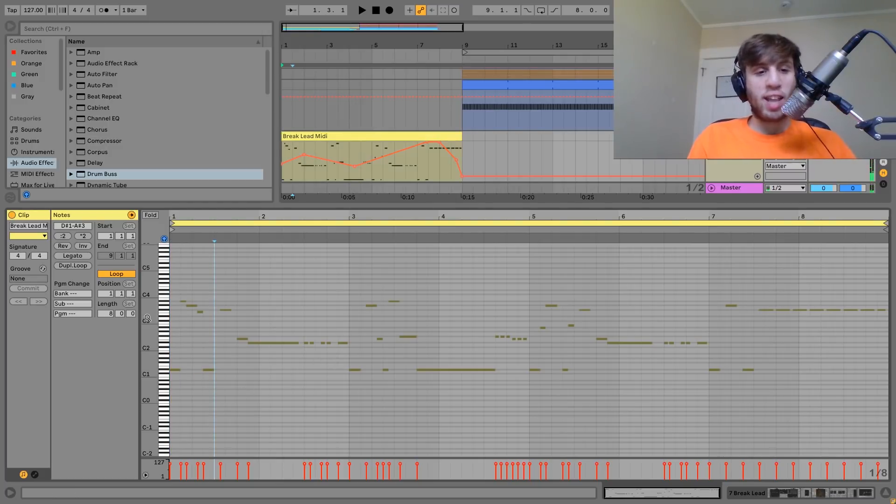
left_click_drag(150, 322, 169, 328)
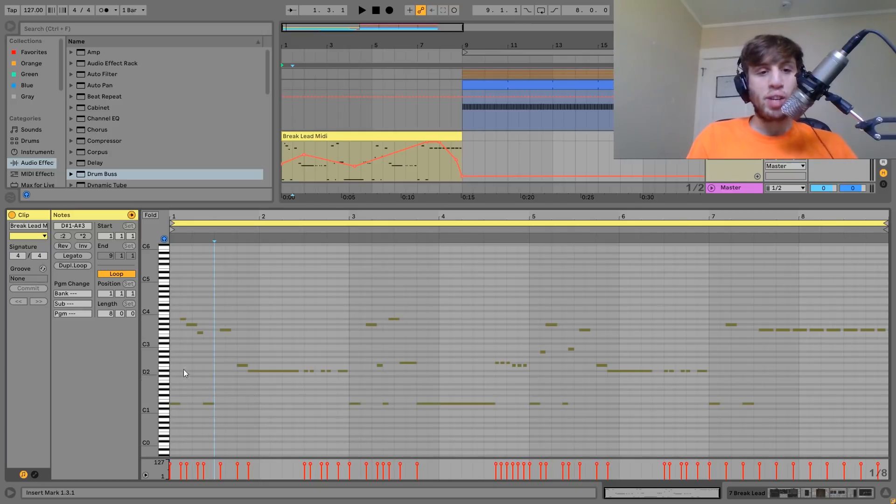
mouse_move(153, 346)
left_mouse_down()
mouse_move(173, 347)
mouse_move(149, 345)
left_mouse_up()
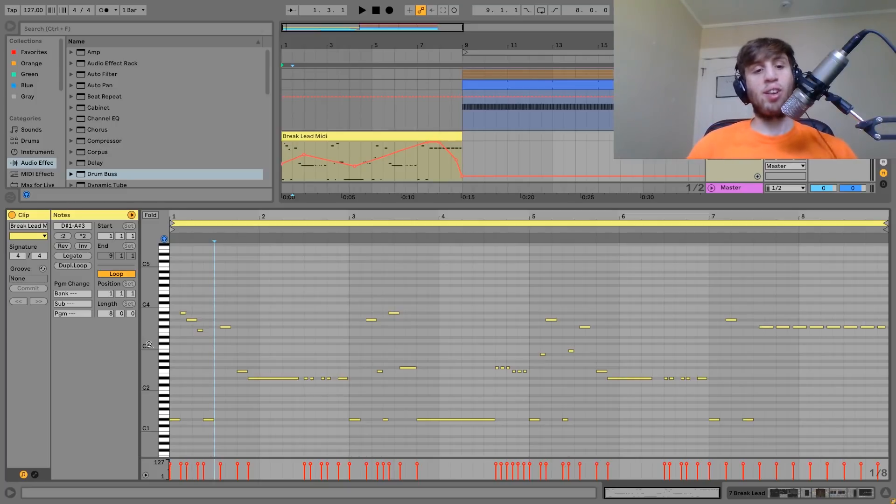
left_click_drag(181, 305, 206, 351)
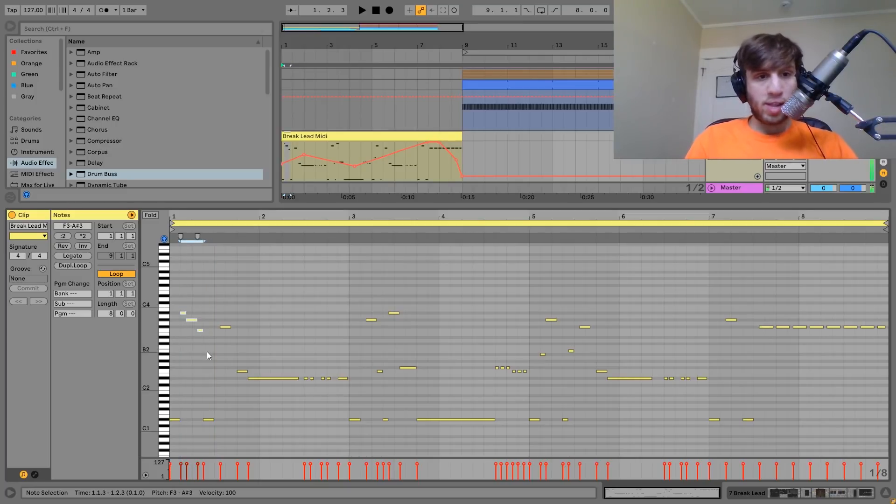
key("shift+Down")
key("shift+Down")
key("space")
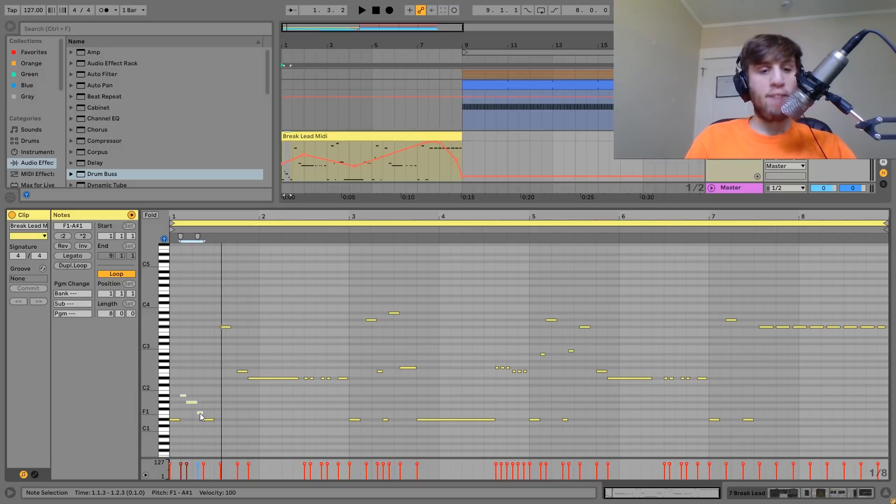
- Transpose the three selected notes back up two octaves to F3–A#3 and play the phrase again
key("shift+Up")
key("shift+Up")
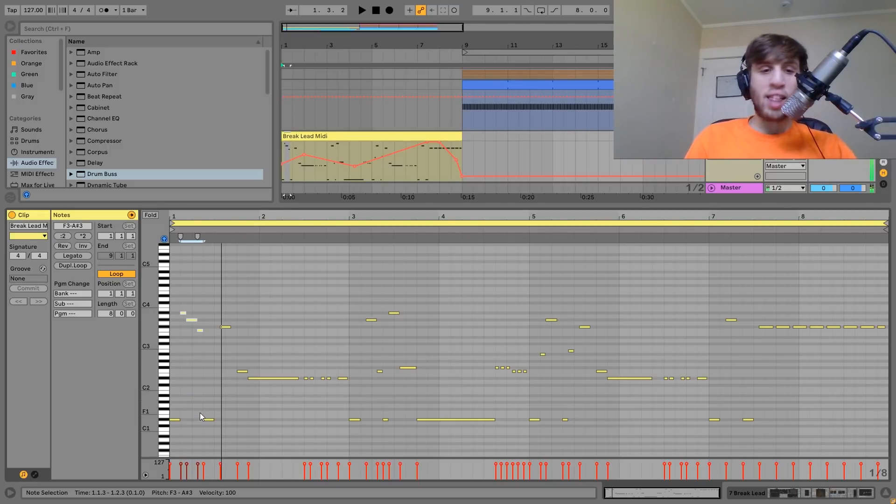
key("space")
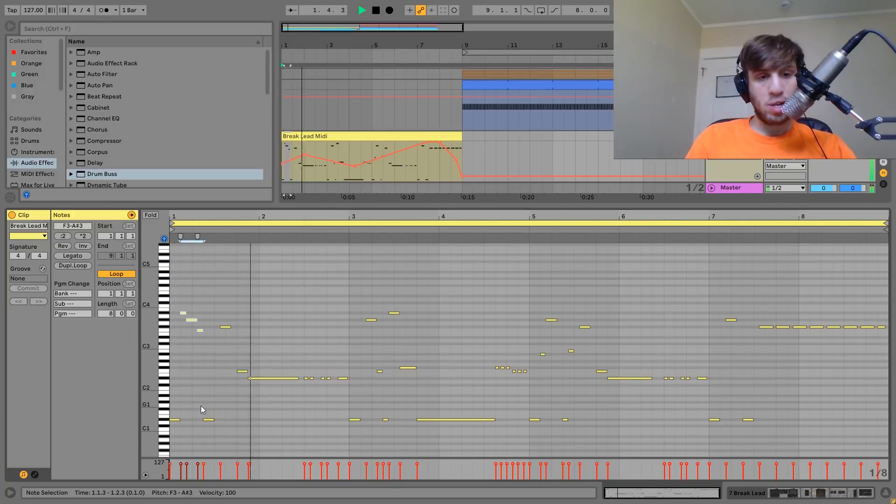
key("space")
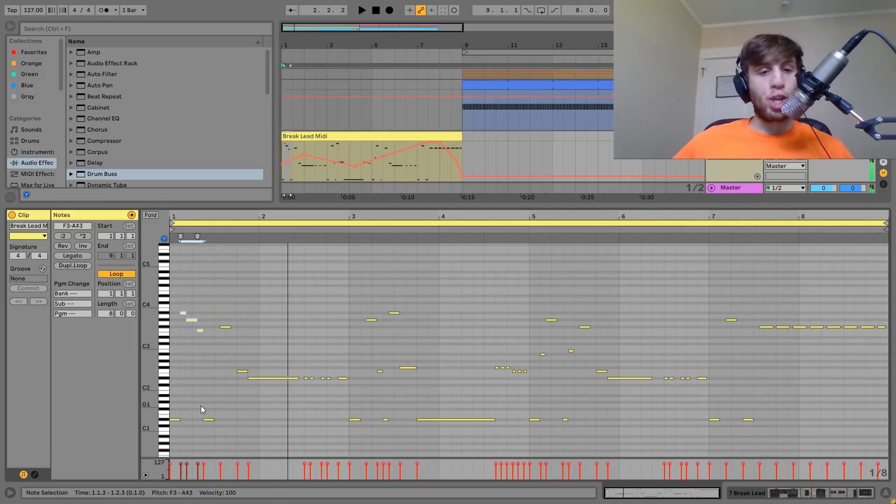
- Try the F#3 note in the second half of bar 1 an octave lower, and move it back up to F#3
double_click(225, 368)
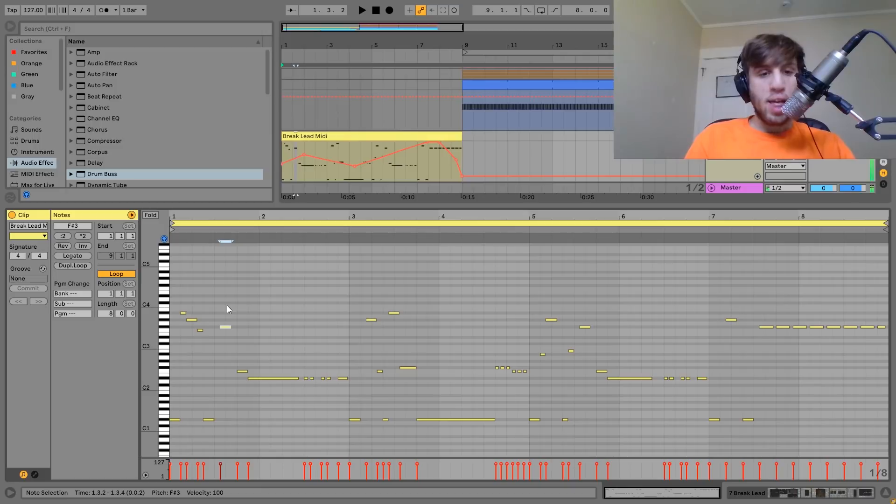
left_click_drag(224, 356, 257, 388)
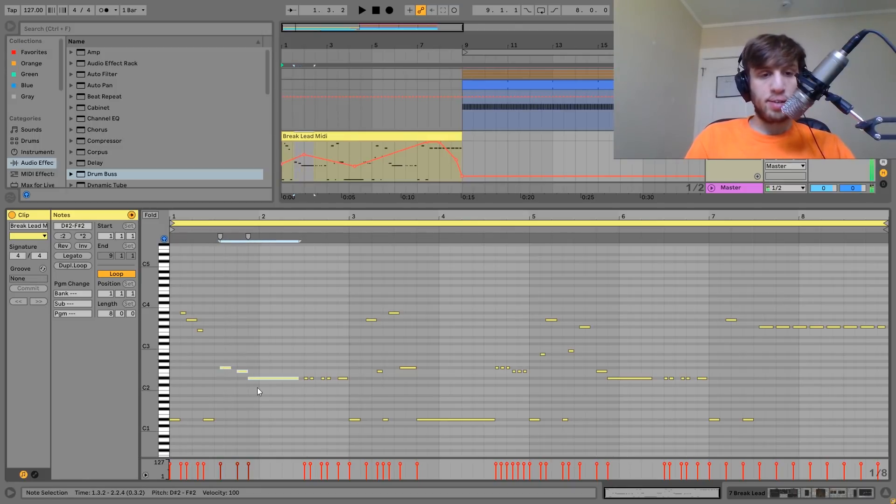
left_click(224, 376)
left_click(225, 368)
key("shift+Up")
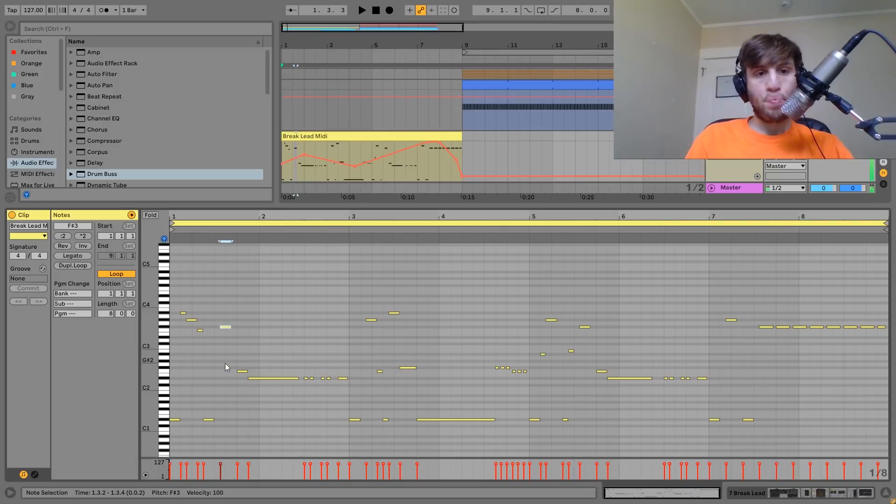
- Select the F#3 note and the two notes following it, and play the Break Lead phrase to hear the octave drop
left_click_drag(216, 284, 258, 405)
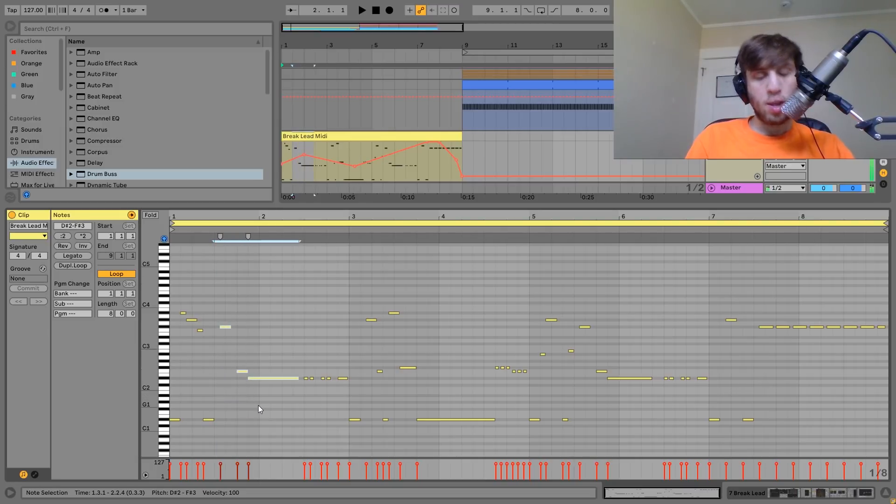
key("space")
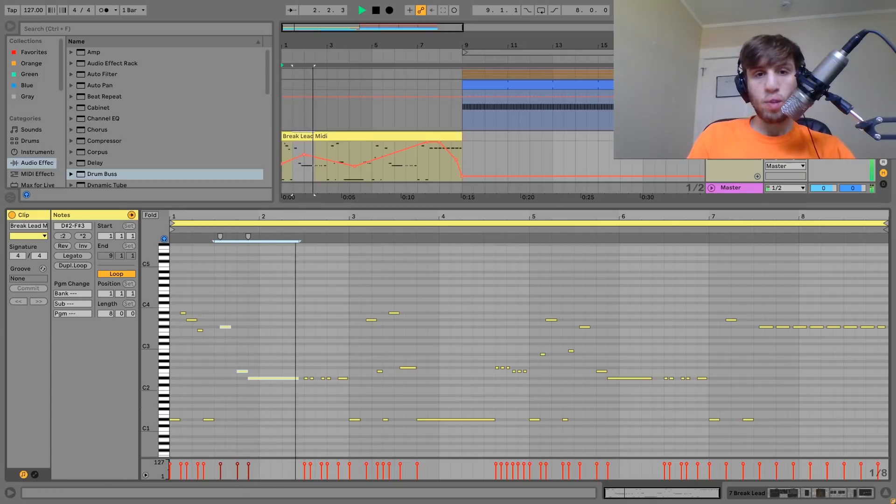
key("space")
key("shift+Tab")
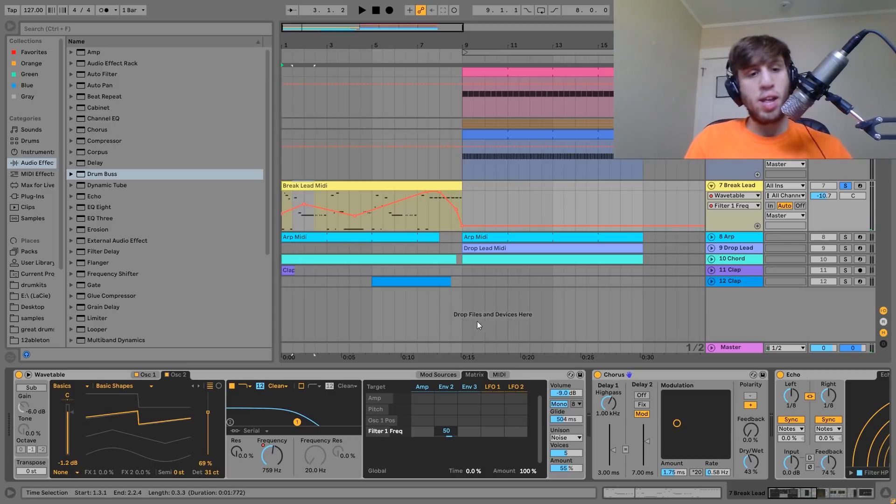
left_click(147, 374)
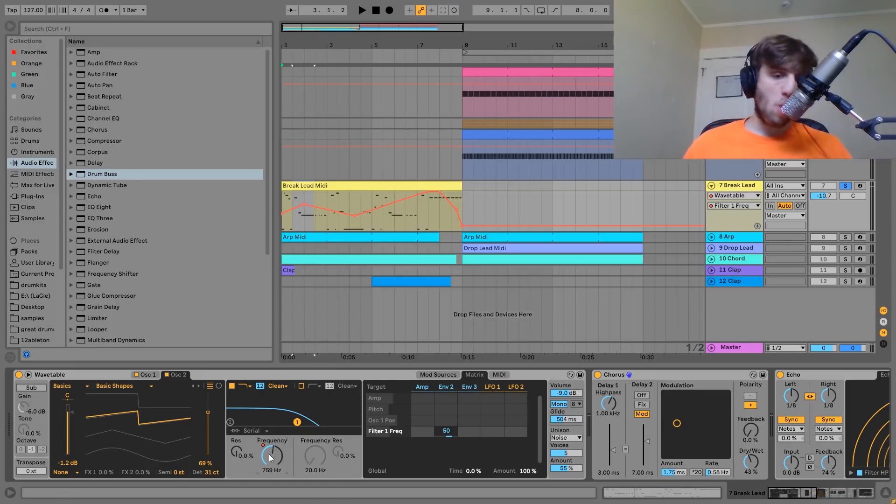
key("space")
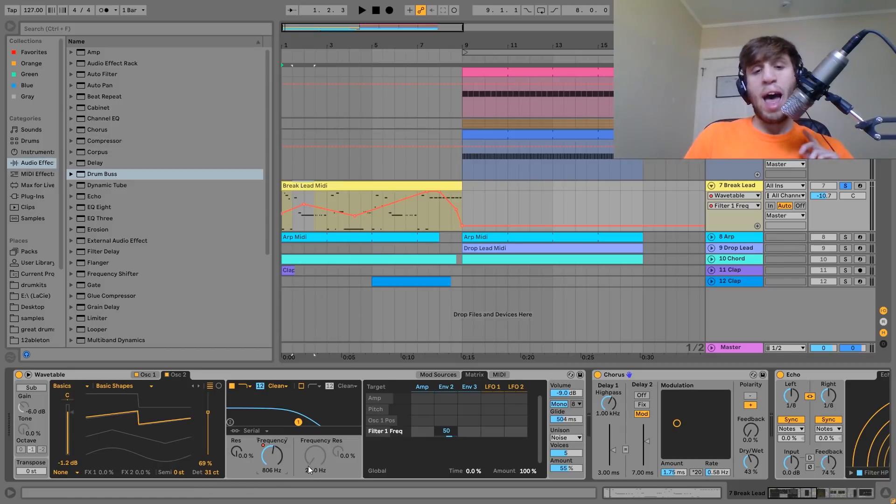
- Show Wavetable's modulation sources and compare the amp envelope with the Env 2 envelope
left_click(439, 376)
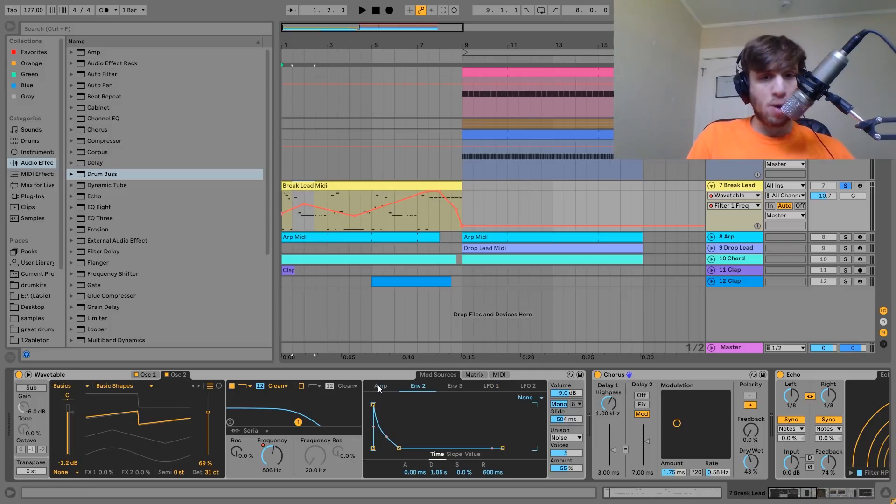
left_click(379, 387)
left_click(421, 385)
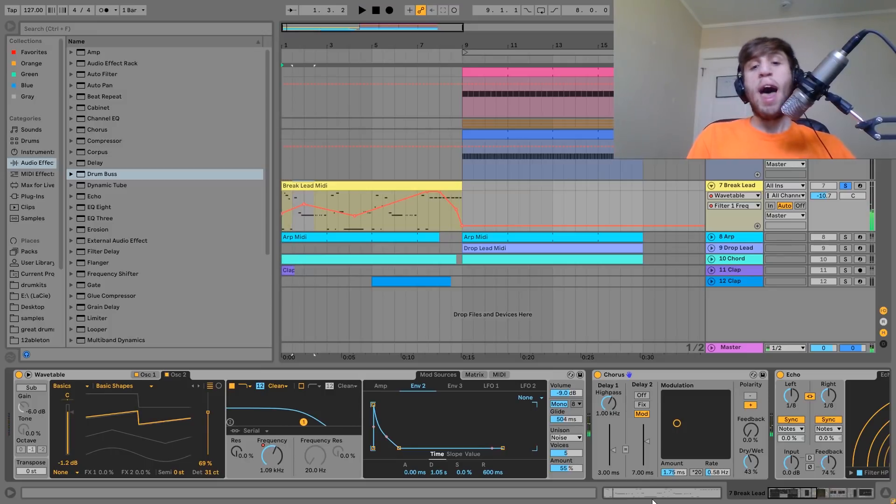
- View the available unison modes in Wavetable and keep Noise as the mode
scroll(570, 455, "right", 5)
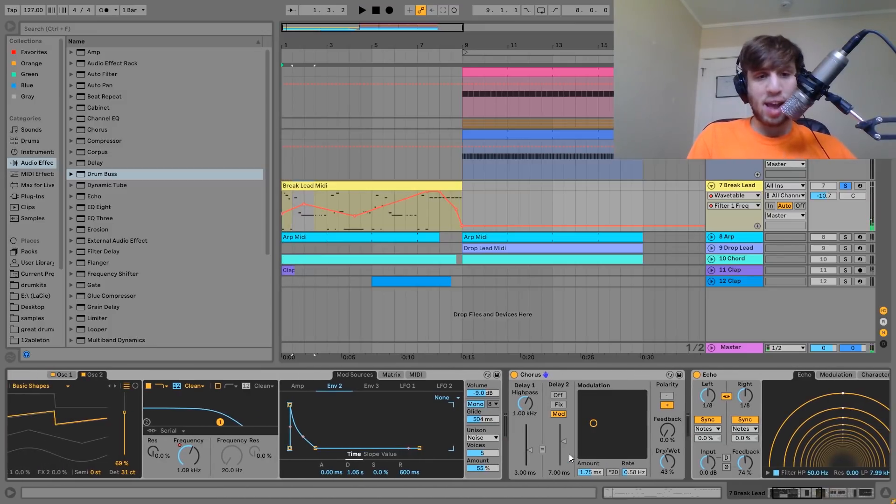
left_click(456, 438)
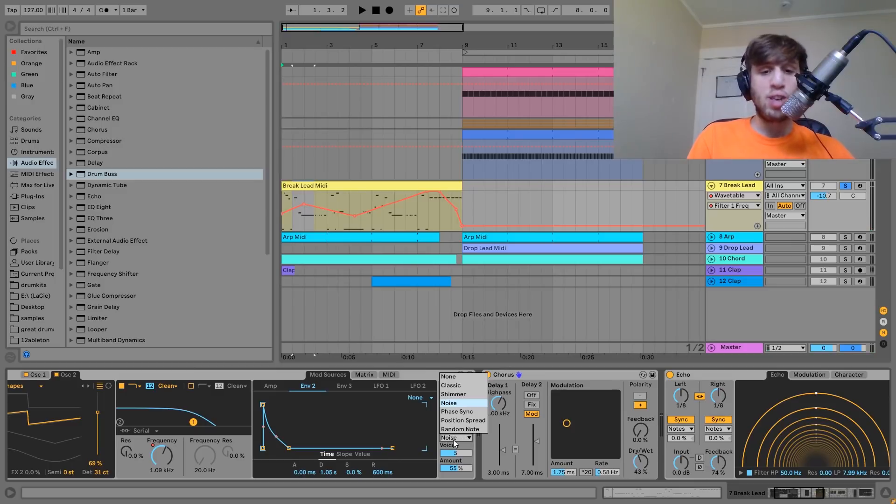
left_click(461, 438)
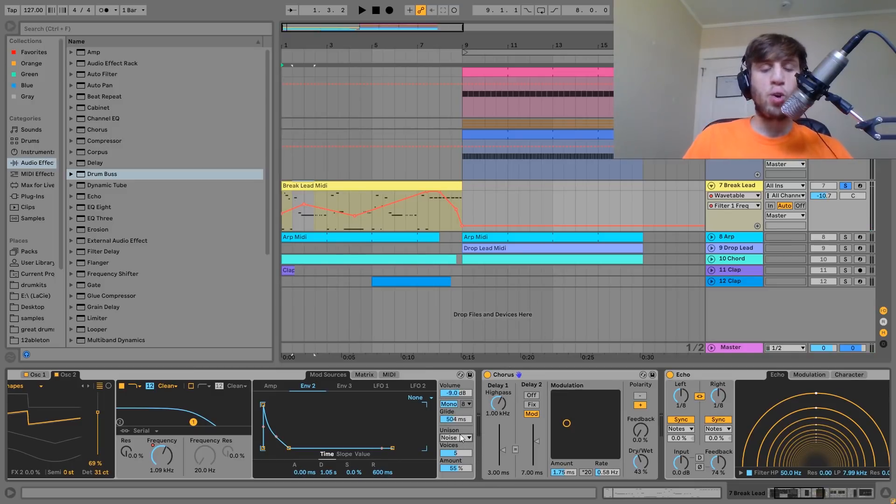
- Try Classic as Wavetable's unison mode, play the lead, and undo the change to compare it with Noise
left_click(462, 438)
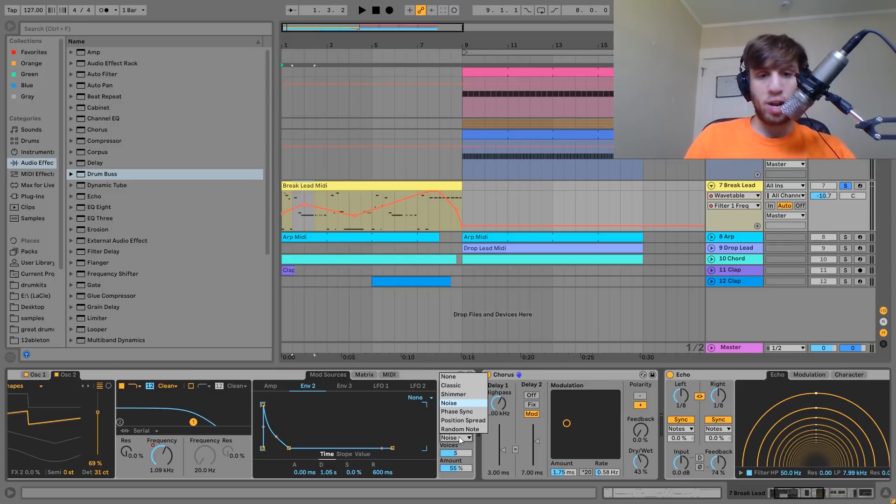
left_click(455, 388)
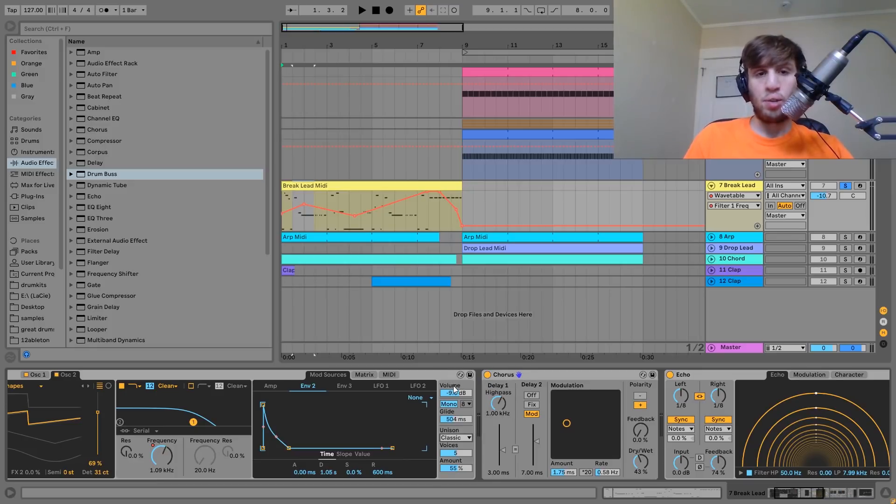
key("space")
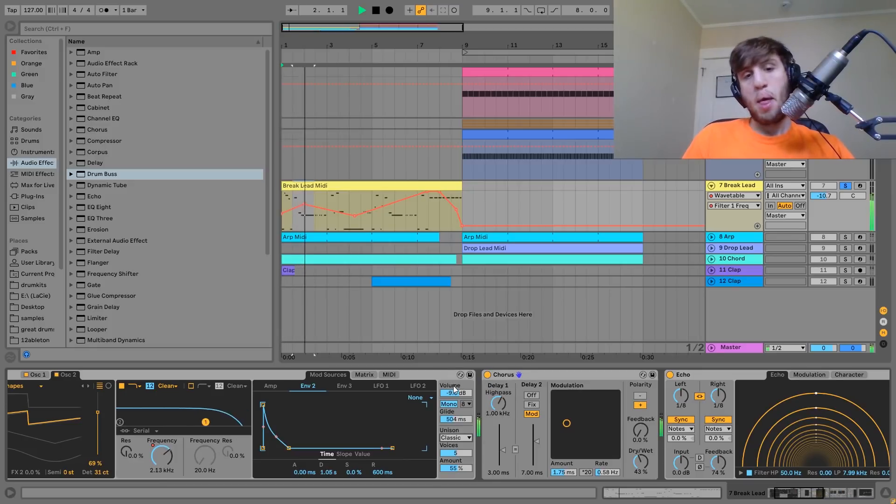
key("space")
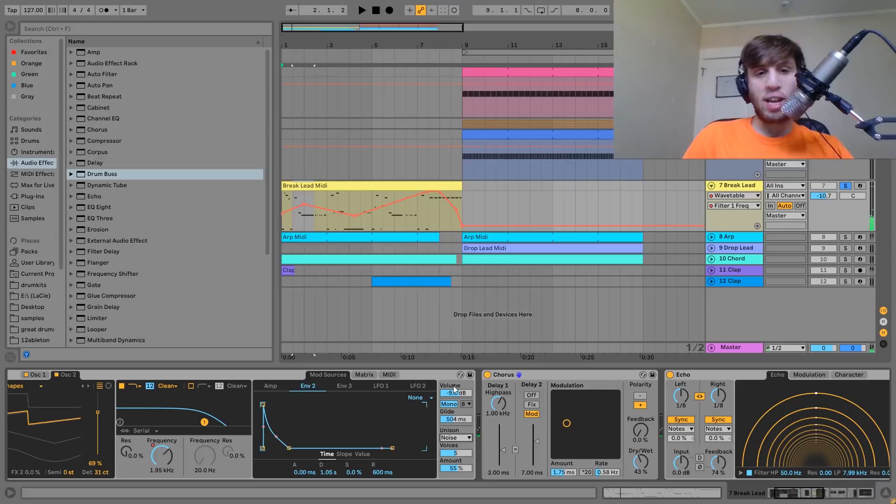
key("space")
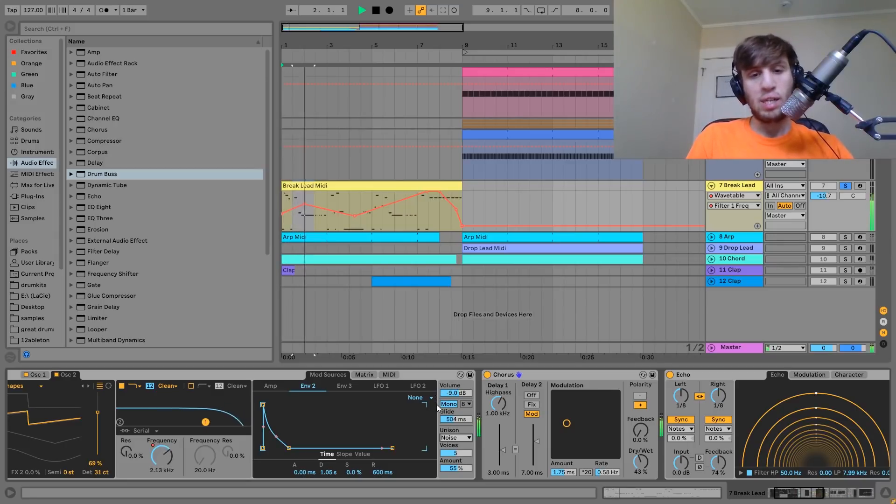
key("space")
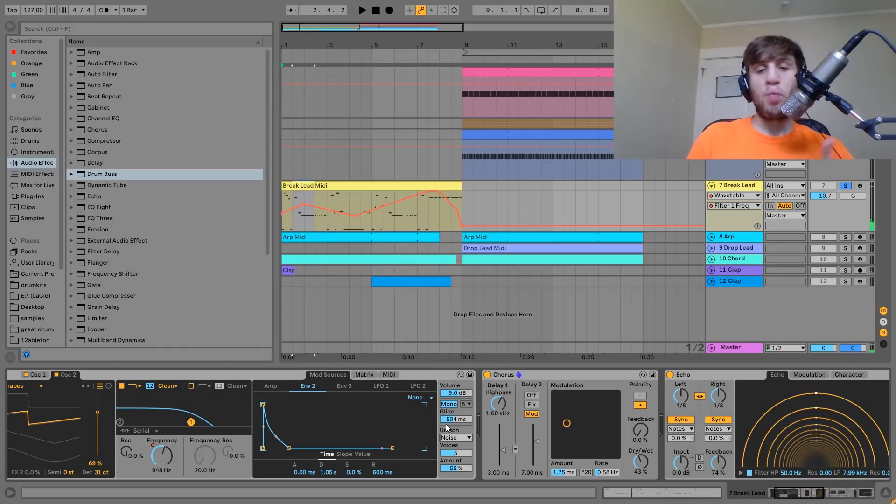
- Play the Break Lead with Reverb and Echo turned off, and undo both changes to hear the difference
scroll(447, 427, "right", 5)
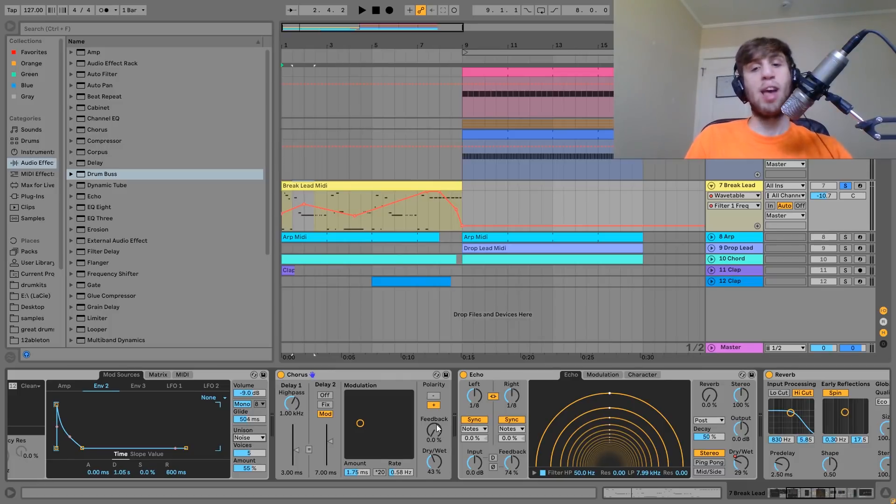
scroll(436, 424, "right", 6)
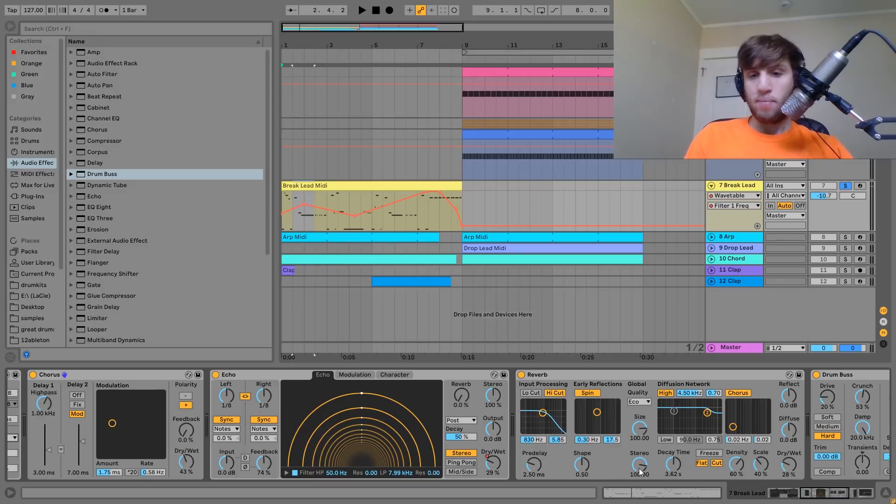
key("space")
left_click(522, 375)
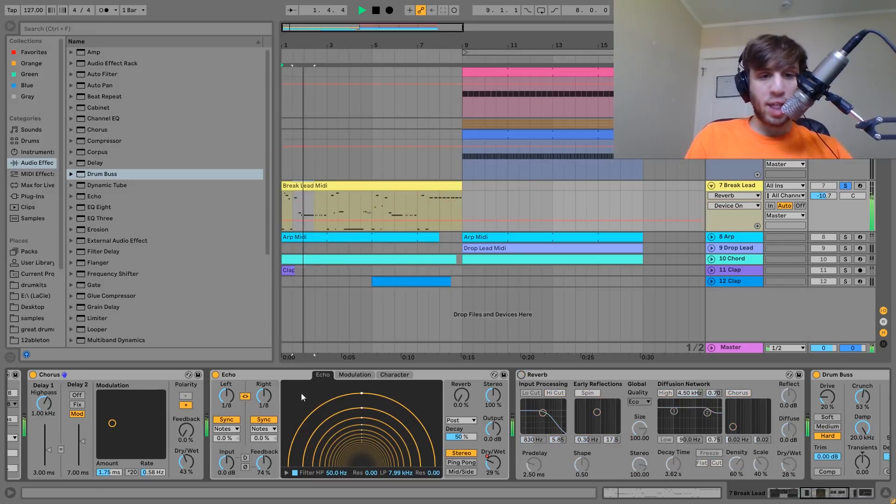
key("space")
left_click(215, 375)
key("space")
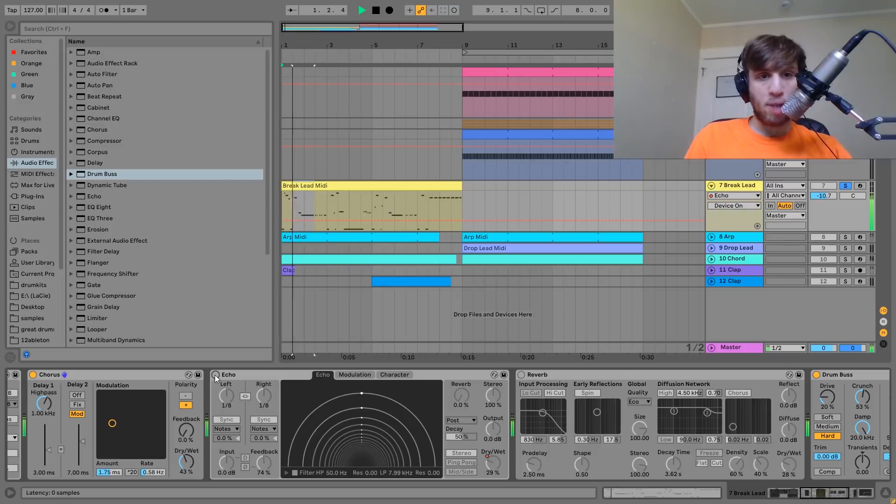
key("ctrl+z")
key("ctrl+z")
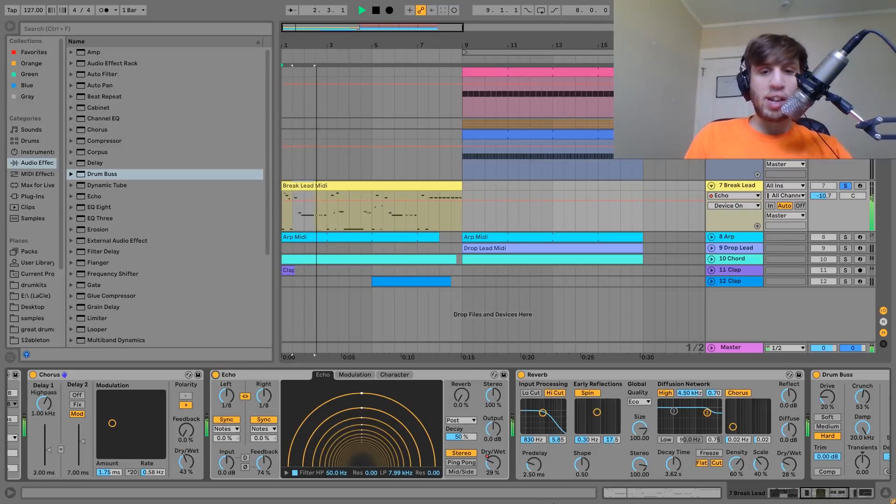
key("space")
- Show the automation of Echo's Dry/Wet on the Break Lead and play the lead from bar 7
left_click(490, 473)
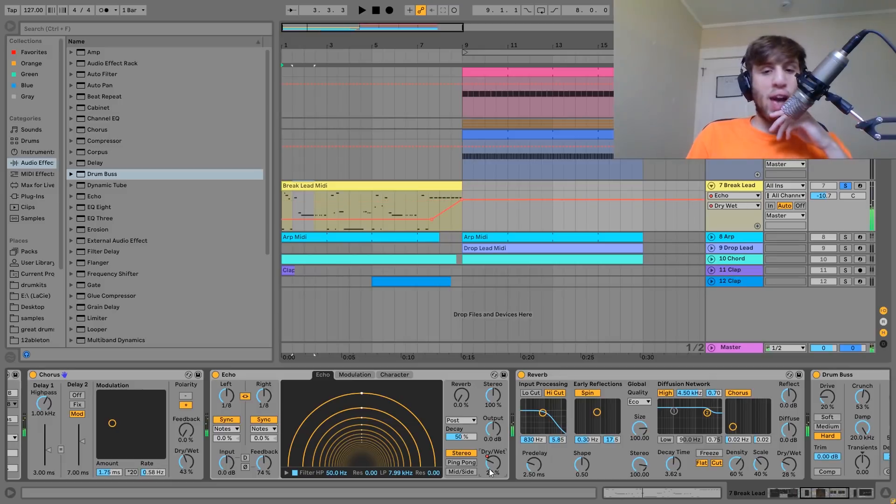
left_click(417, 207)
key("space")
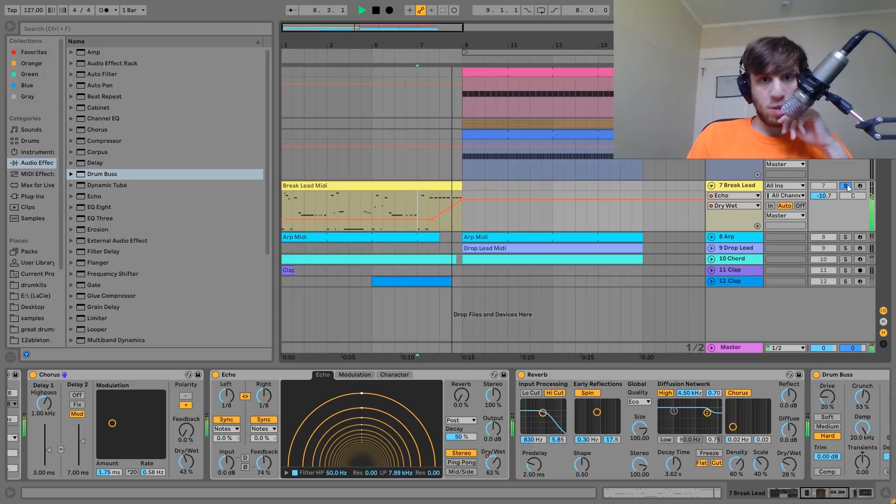
key("space")
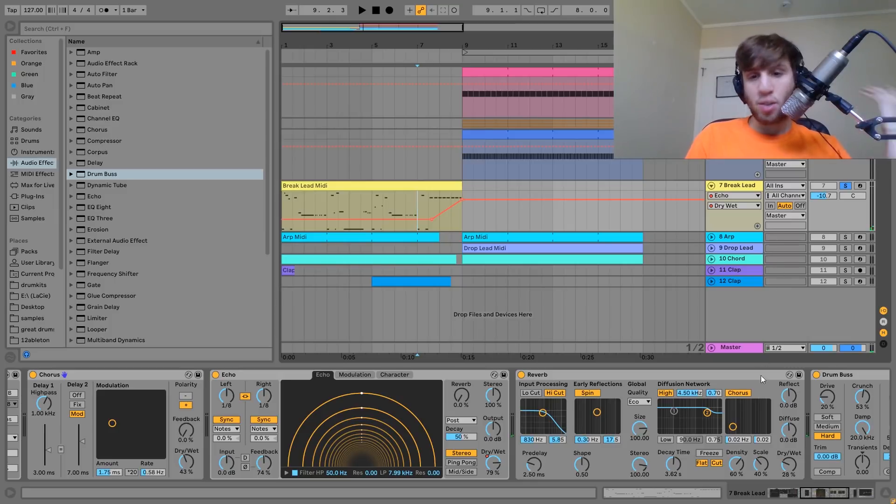
- Compare the Break Lead with Drum Buss turned off and back on, and select EQ Eight
scroll(637, 450, "down", 3)
scroll(637, 450, "down", 3)
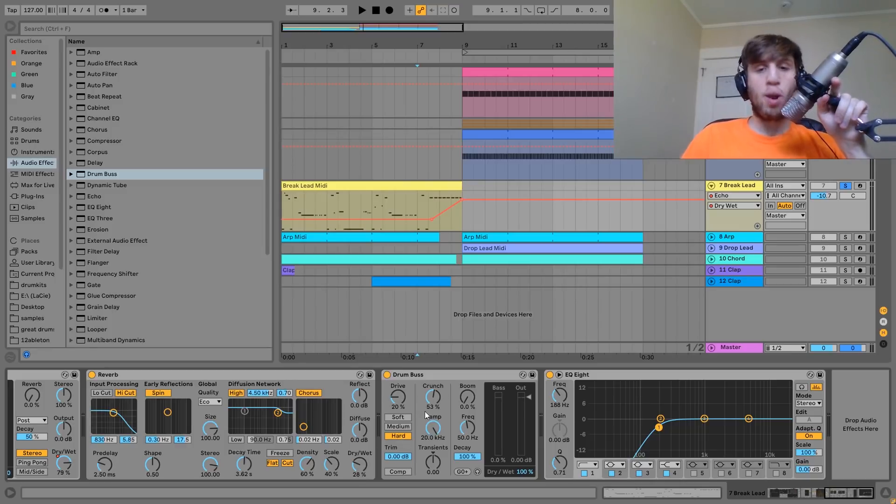
left_click(387, 375)
key("space")
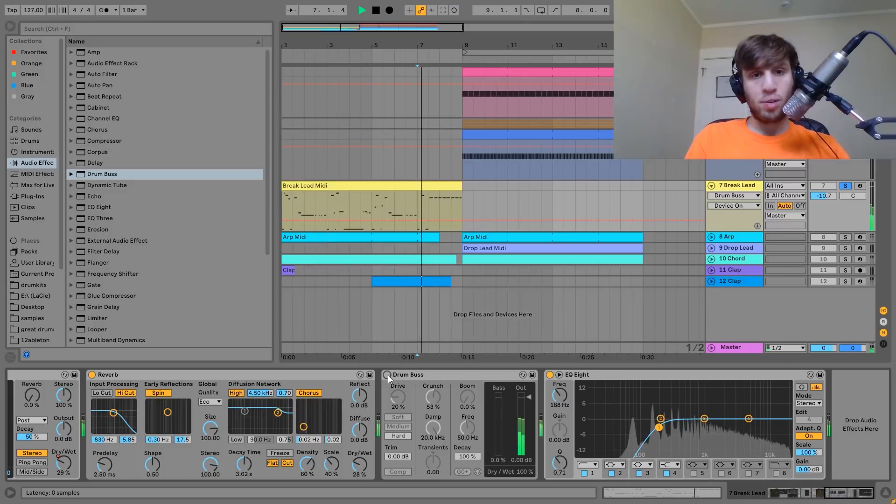
left_click(355, 183)
key("space")
key("space")
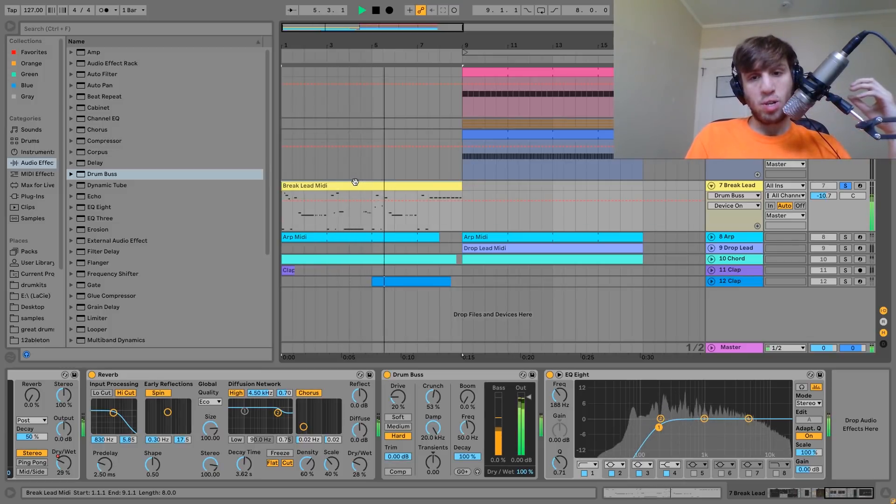
key("space")
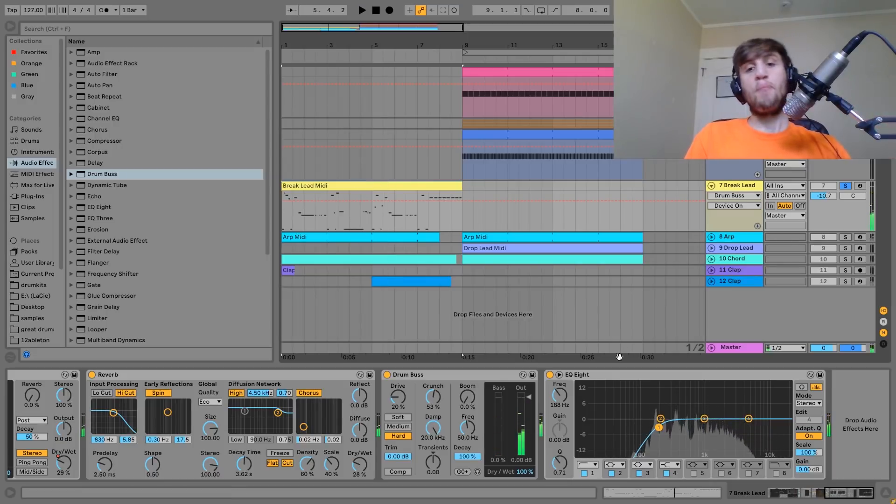
left_click(579, 377)
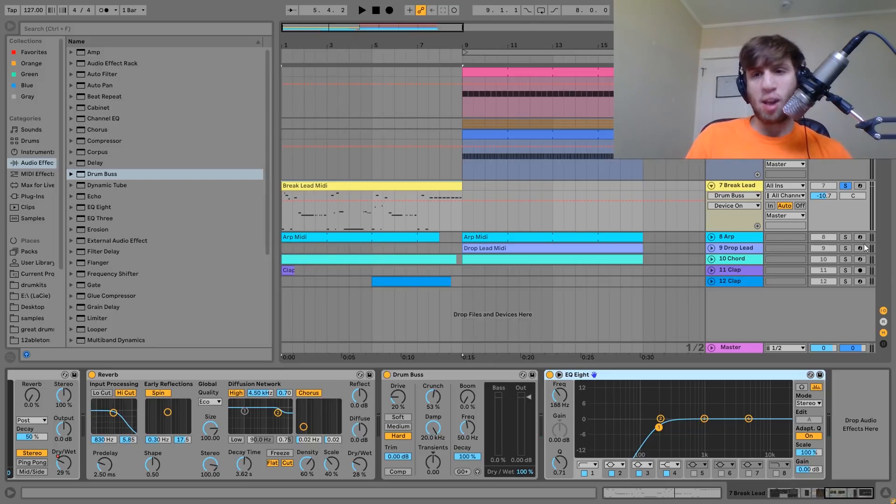
- Solo and unfold the Arp track instead of the Break Lead, and play its first clip
left_click(845, 237)
left_click(711, 237)
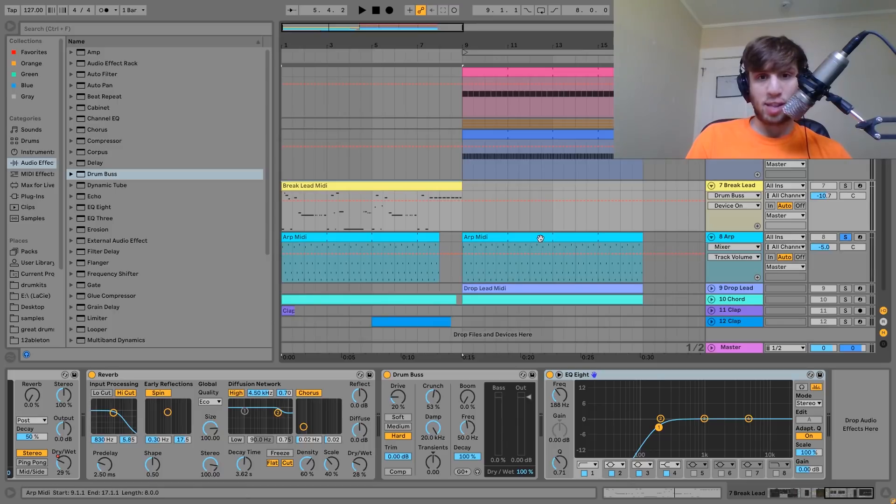
left_click(424, 238)
key("space")
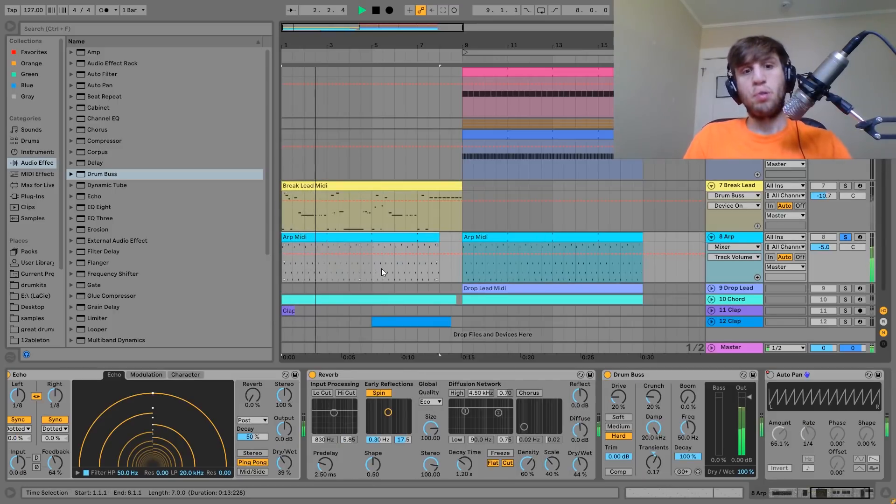
key("space")
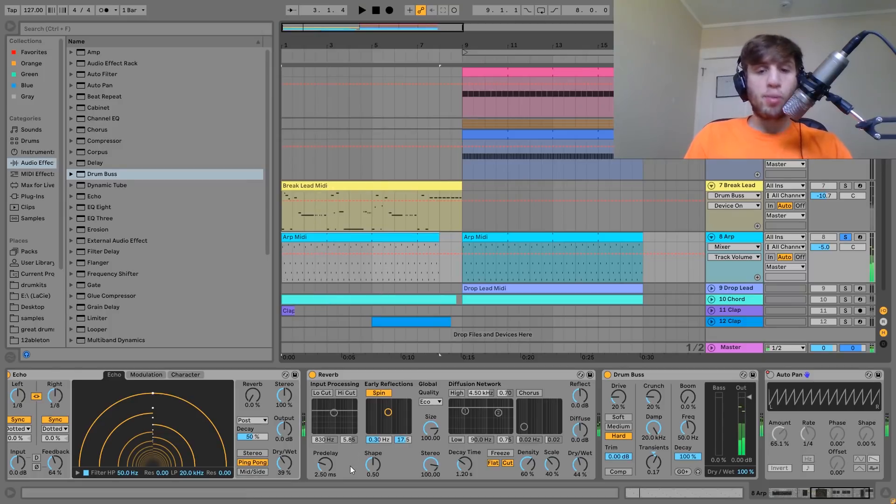
- Show the Arp's Analog synth, open the first Arp clip's notes, and play it with the first F3 and F#3 notes selected
scroll(350, 466, "up", 6)
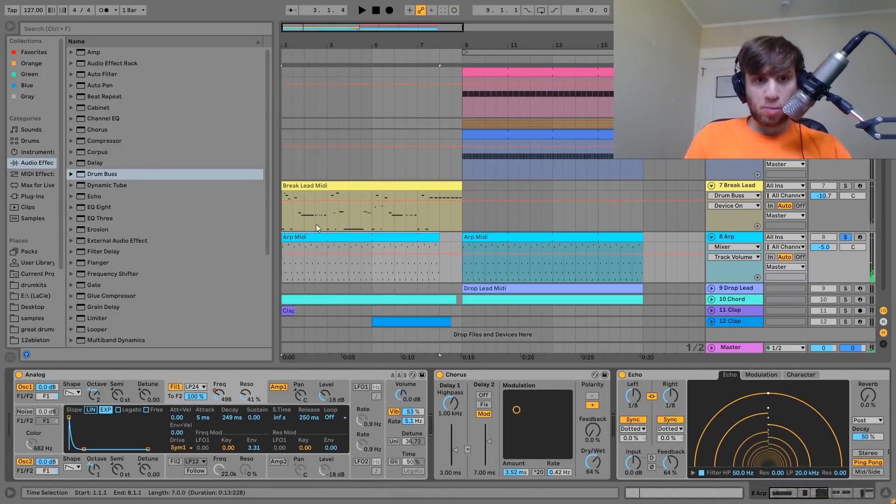
double_click(293, 251)
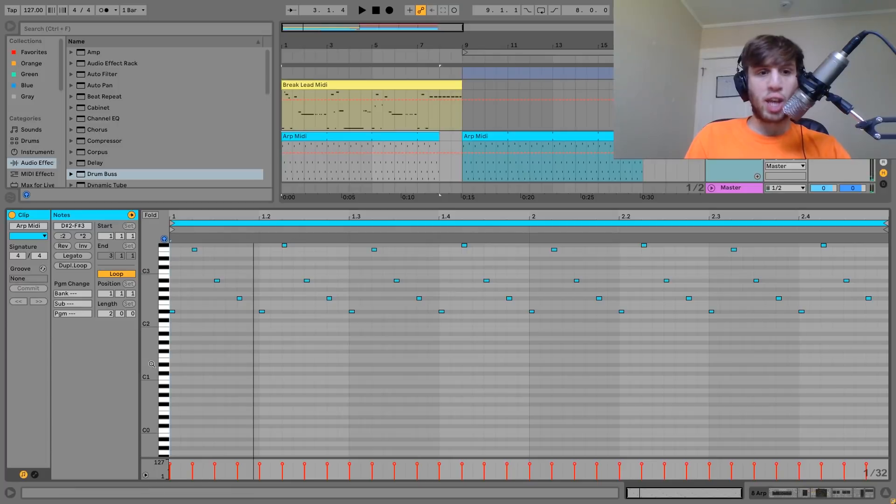
scroll(151, 345, "up", 3)
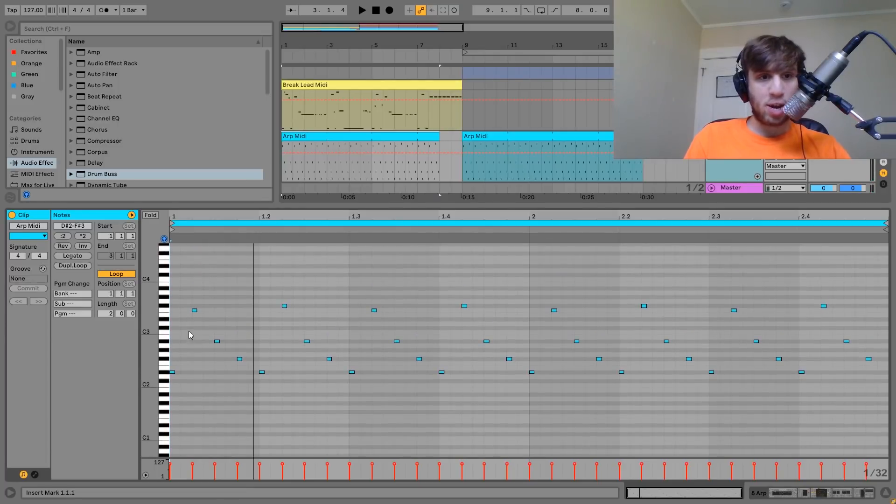
left_click_drag(186, 318, 471, 234)
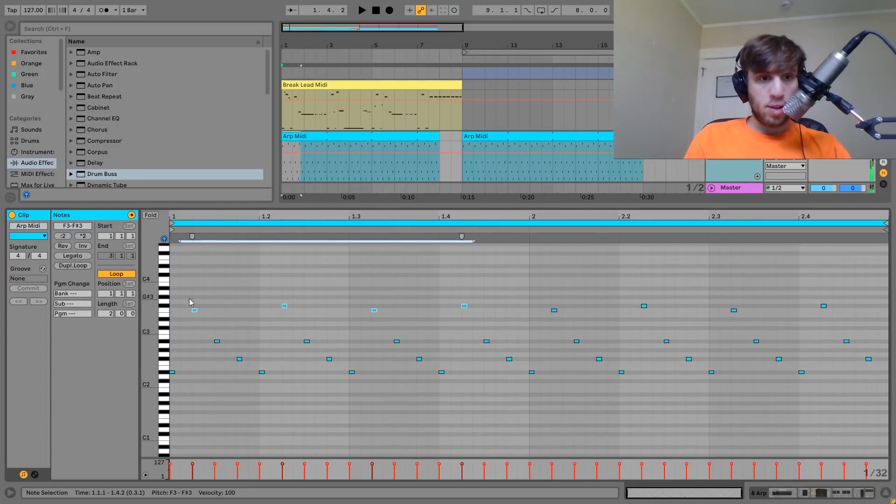
left_click_drag(189, 298, 328, 315)
key("shift+Down")
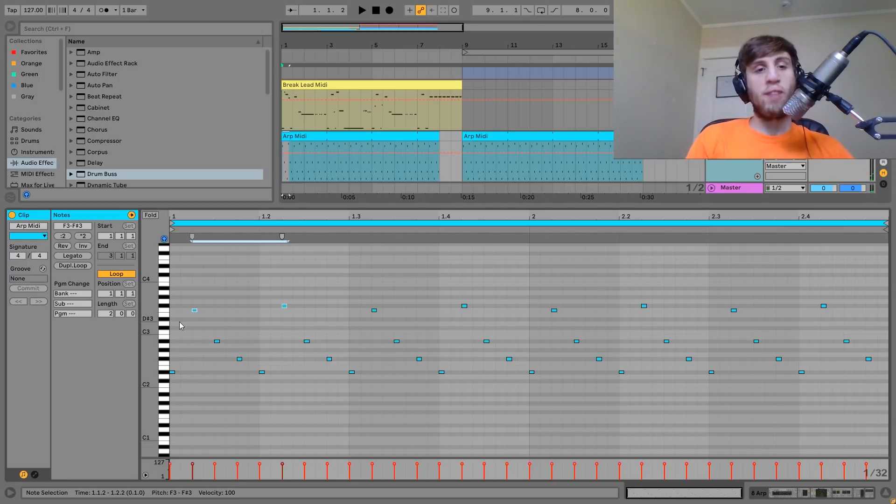
key("space")
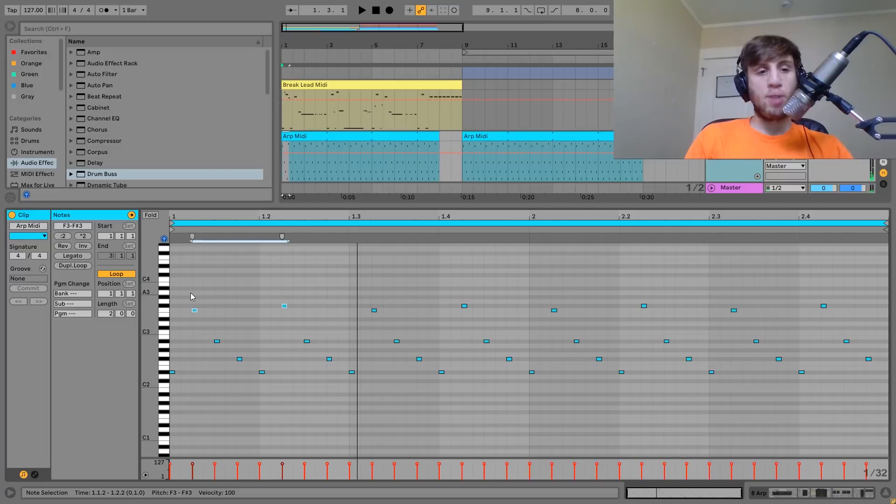
- Select the first F3 and F#3 notes in turn and play the arp to hear the alternating top note
left_click(195, 310)
key("space")
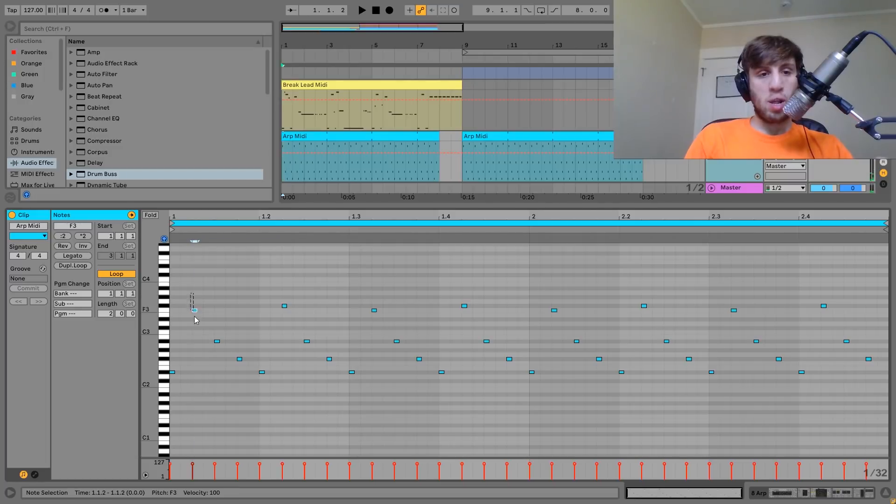
left_click(271, 324)
left_click(284, 306)
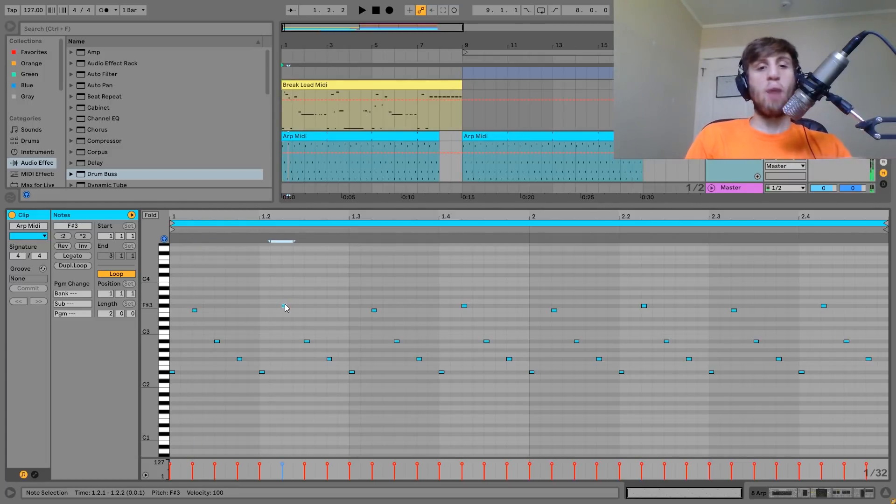
left_click_drag(218, 302, 193, 316)
left_click(266, 315)
left_click_drag(266, 315, 301, 289)
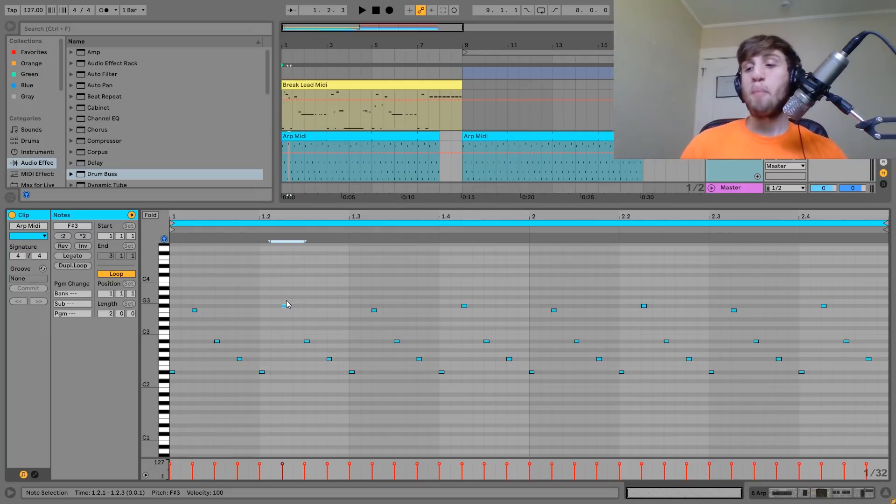
key("space")
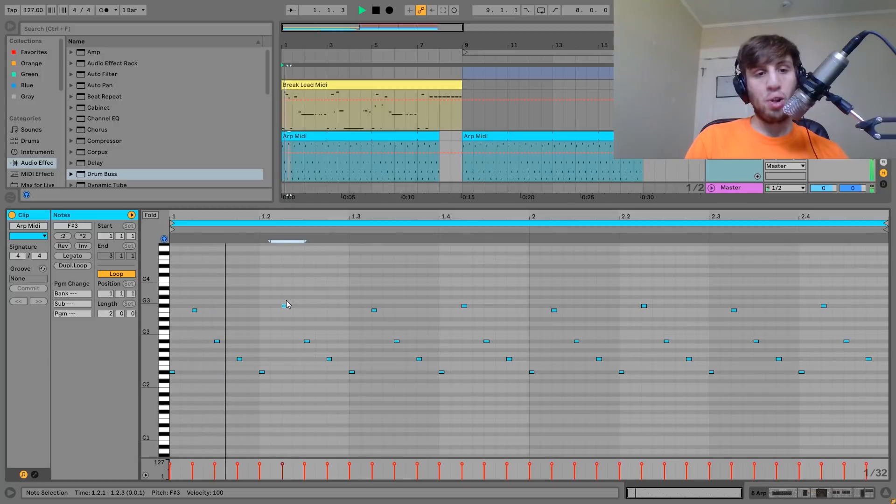
key("space")
- Select the first F3 note, play the arp pattern, and show the notes of the second Arp clip at bar 9
left_click(194, 310)
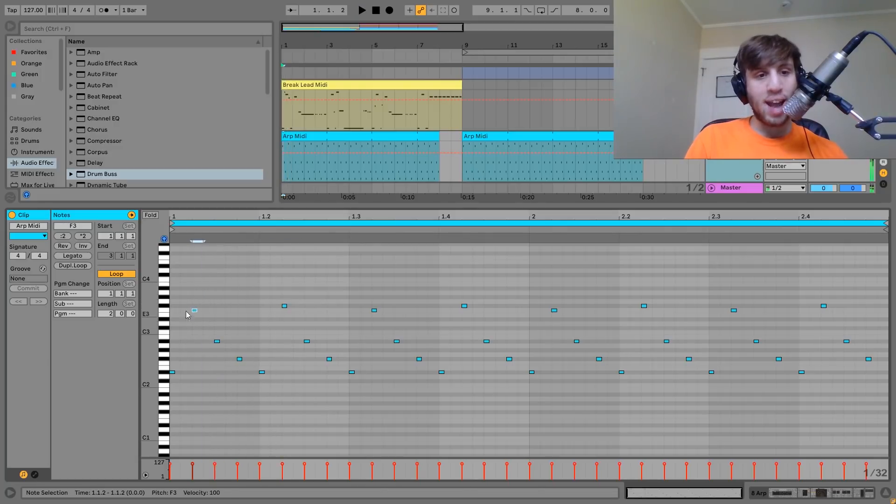
key("space")
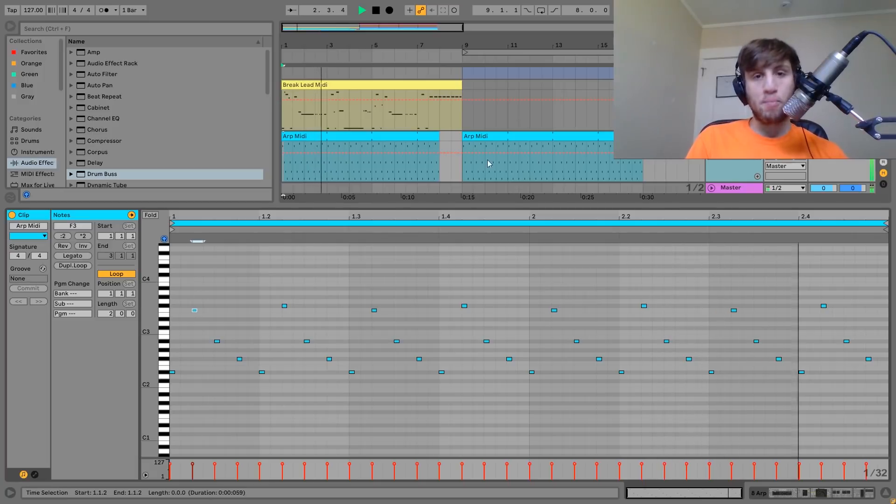
left_click(489, 135)
key("space")
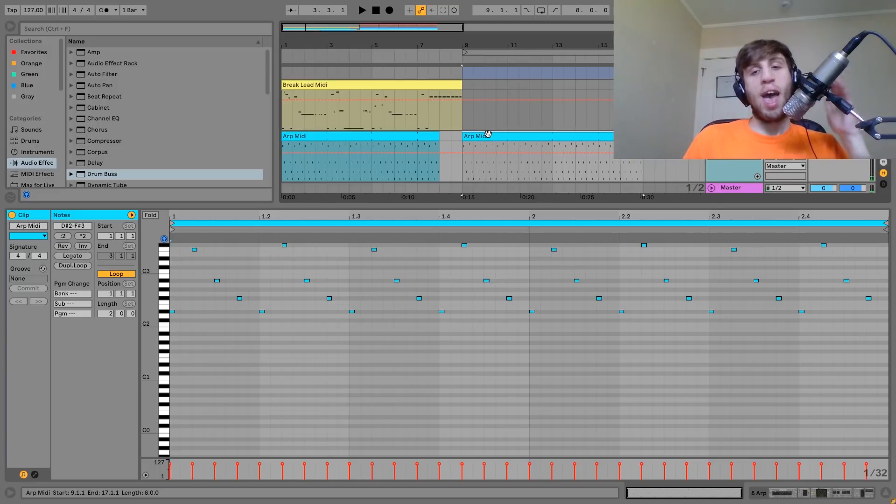
- Play the second Arp clip from bar 9 and bring up the Arp track's device chain
key("space")
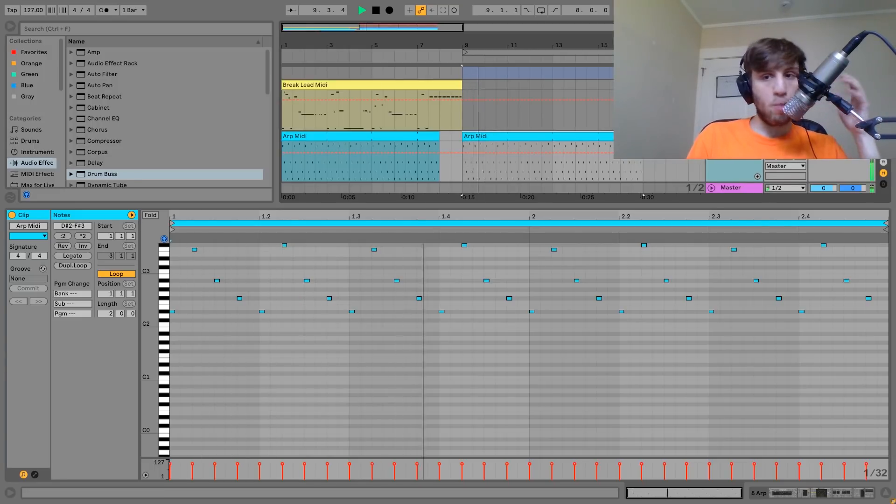
key("shift+Tab")
key("space")
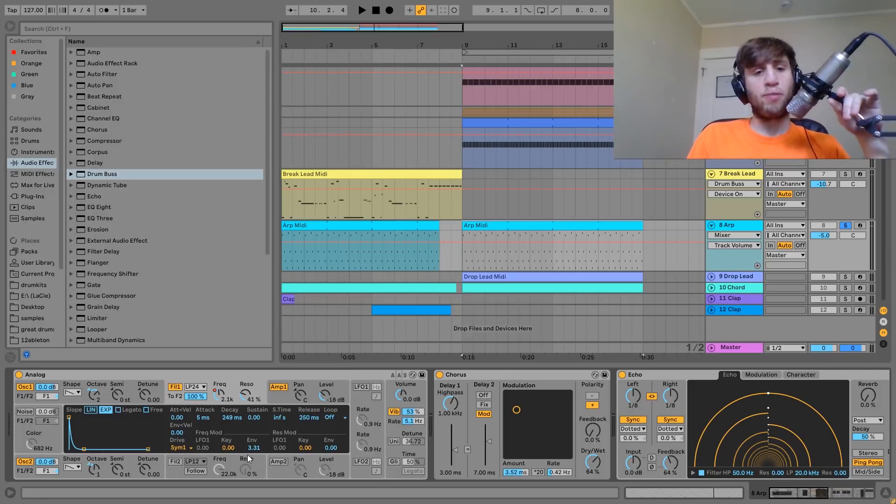
- Show the Analog synth's F1 Freq automation on the Arp track and play the first clip from before bar 5
left_click(231, 405)
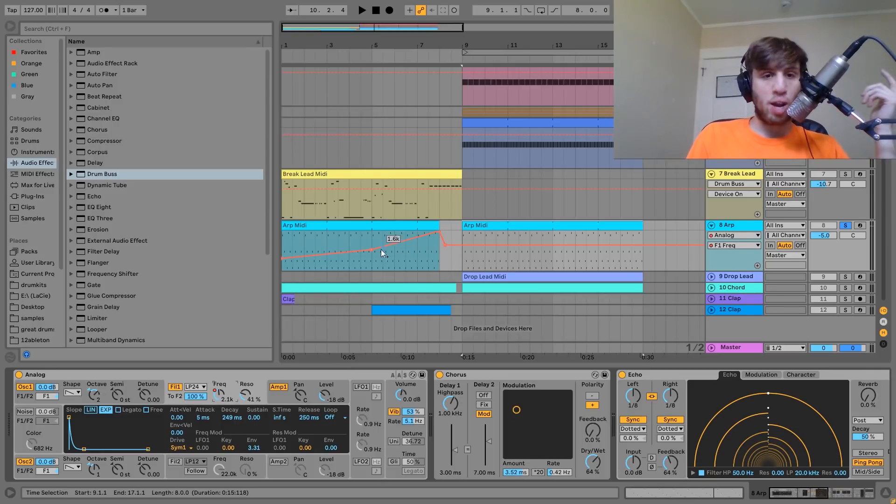
left_click(358, 234)
key("space")
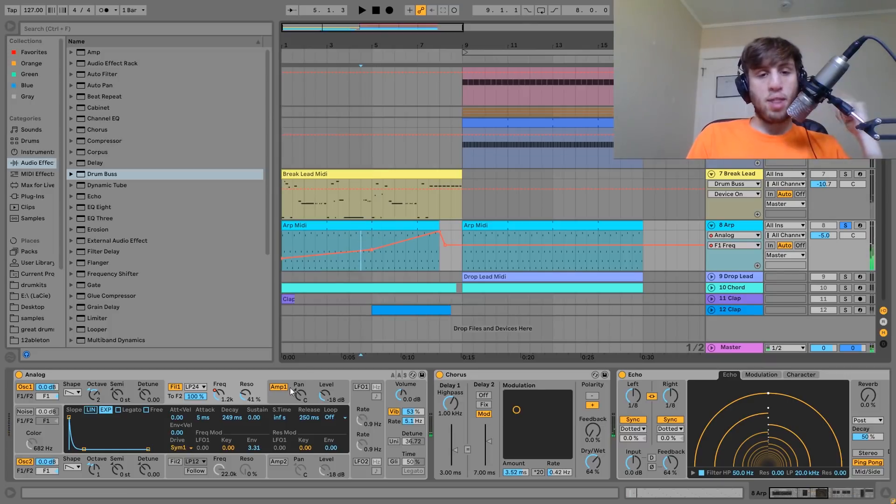
- Show Analog's Amp1 envelope and its global vibrato and keyboard settings, and play the arp while switching vibrato off and on
left_click(280, 397)
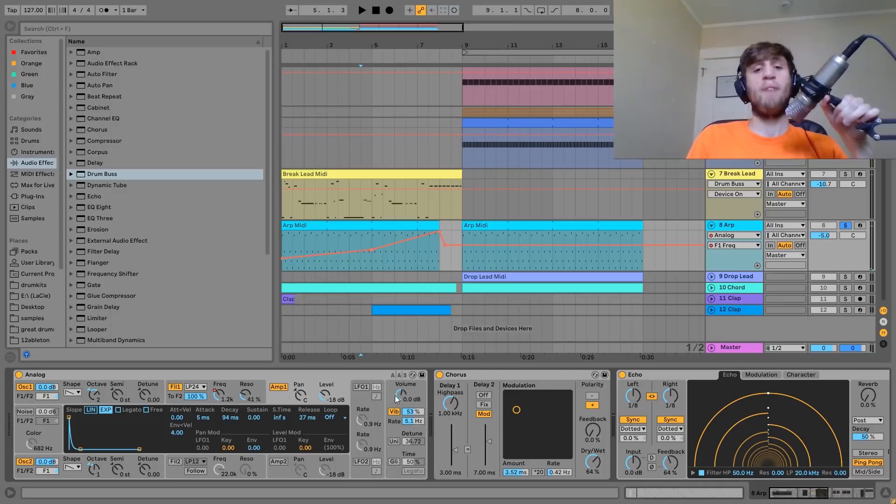
left_click(394, 426)
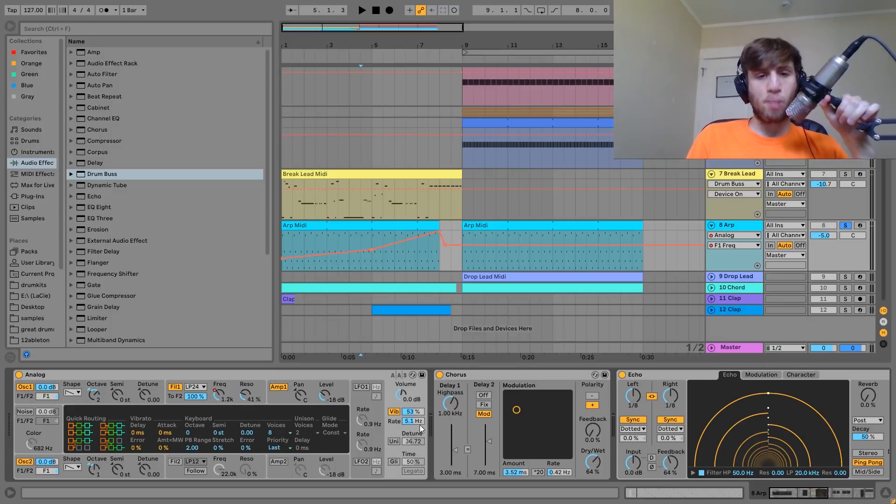
key("space")
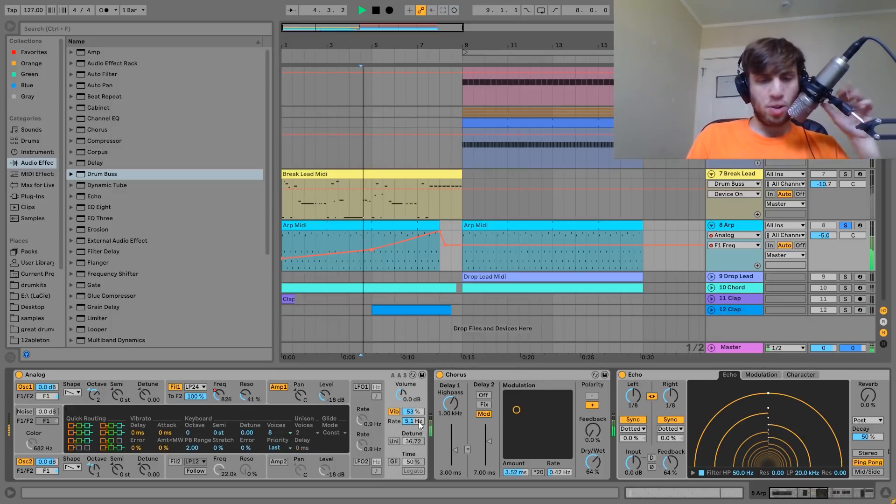
left_click(394, 412)
left_click(392, 415)
key("space")
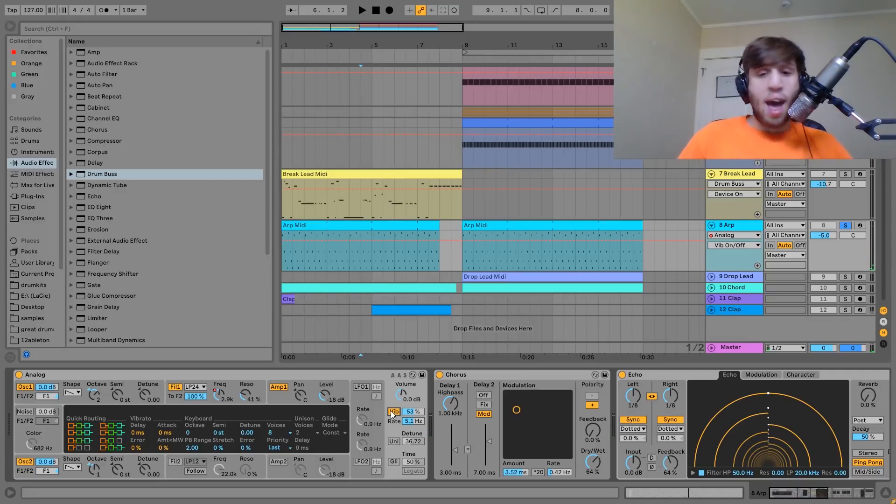
- Play the second Arp clip from bar 9 while toggling the Chorus to hear its effect
left_click(486, 232)
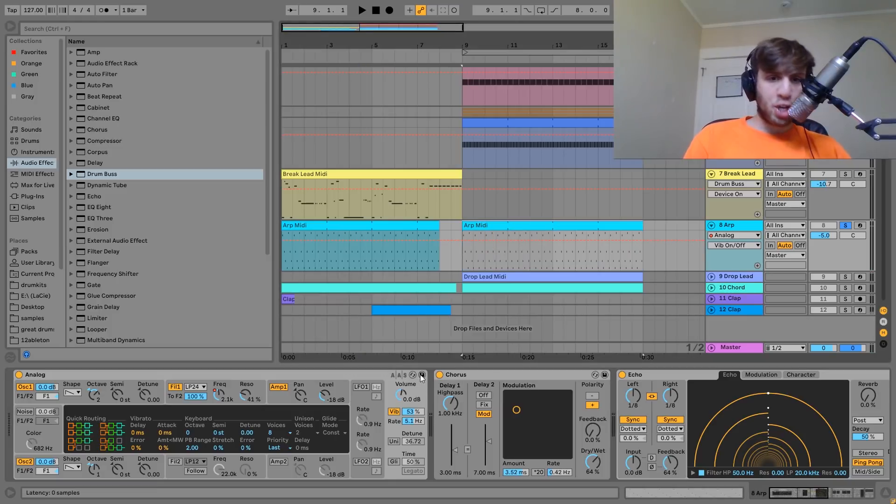
left_click(438, 373)
key("space")
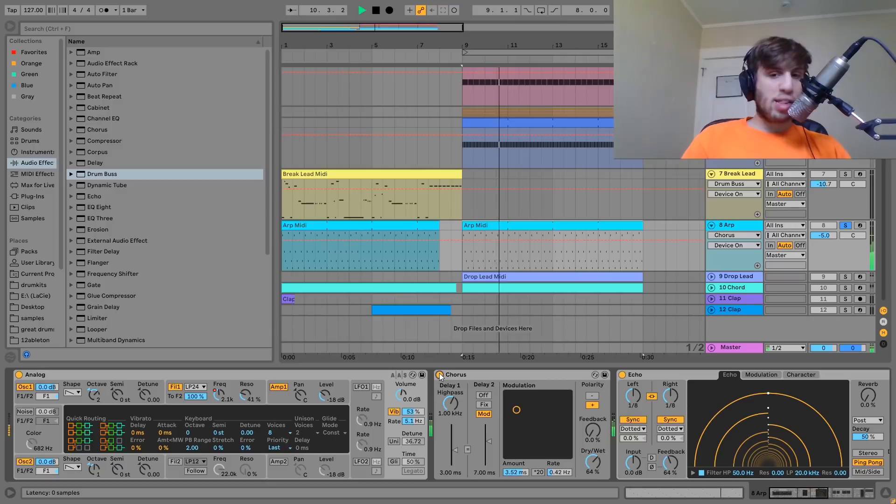
key("space")
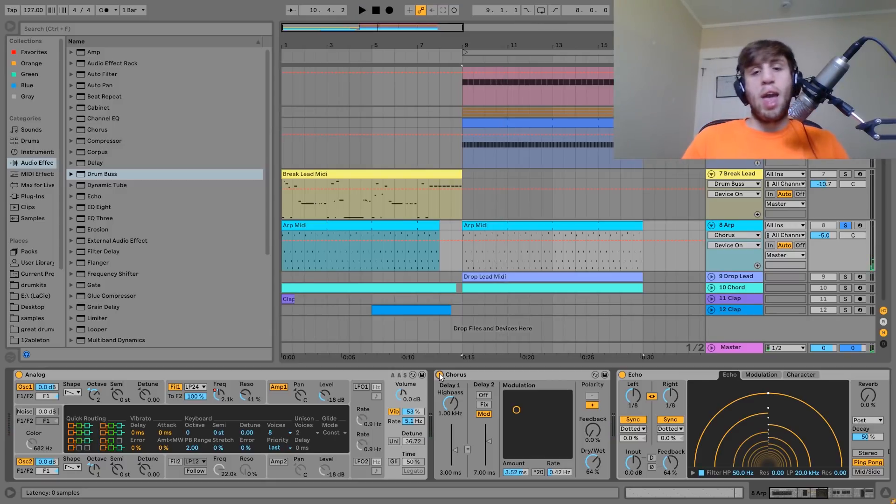
- Play from bar 9 with the Arp unsoloed to hear it in the full mix, and solo the Arp again
key("space")
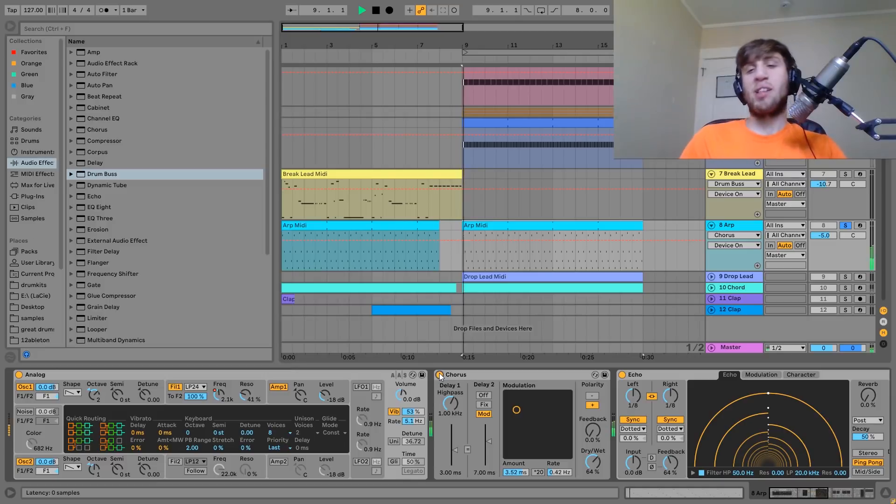
left_click(846, 226)
key("space")
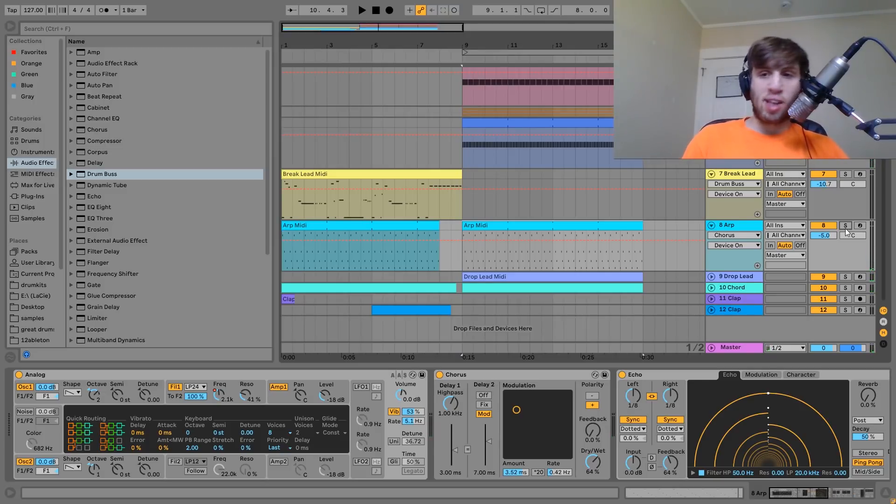
left_click(845, 227)
- Play the arp from bar 9 while switching its ping-pong Echo off and on to compare the sound
scroll(688, 464, "right", 10)
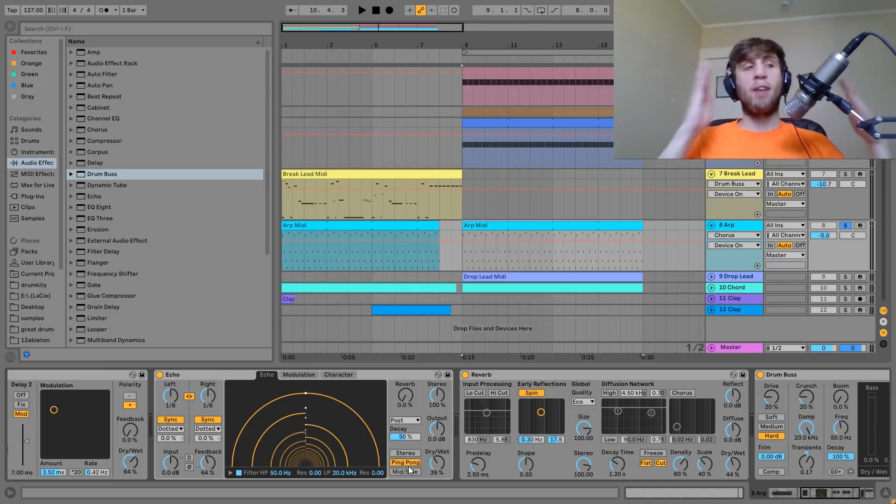
key("space")
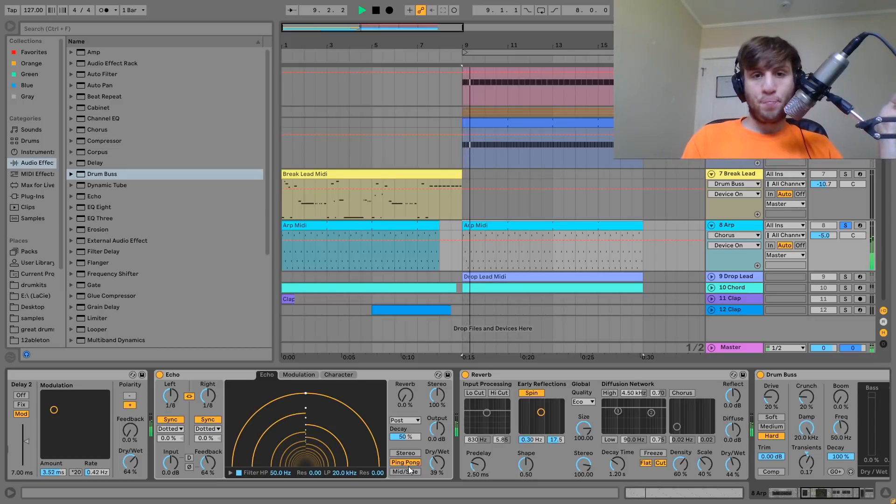
left_click(159, 375)
left_click(160, 375)
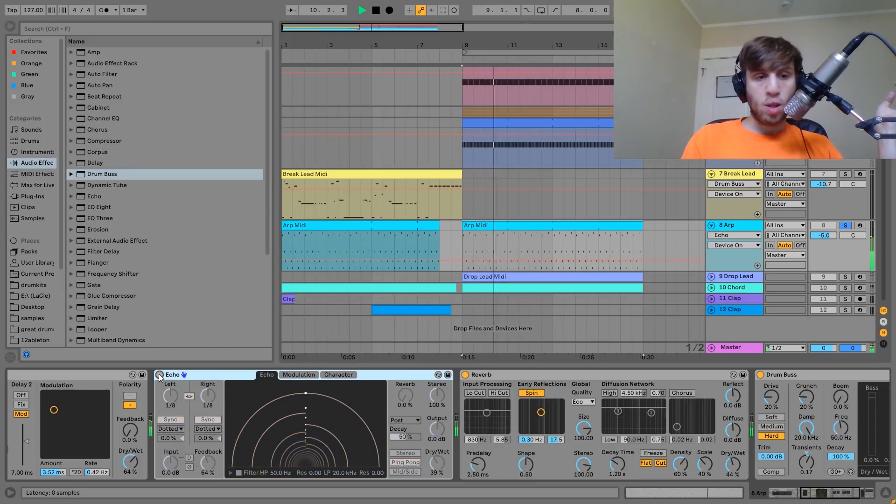
left_click(159, 376)
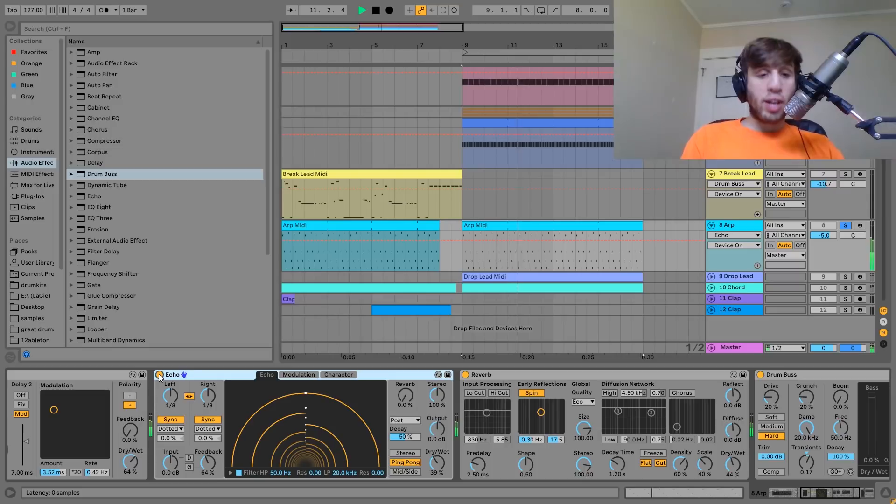
key("space")
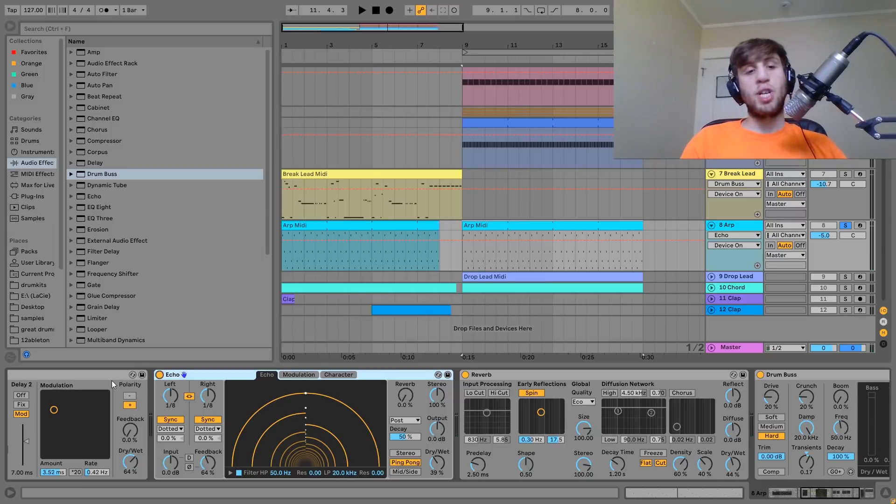
- Play the arp from bar 9 and review its device chain back to the Analog synth and Chorus
scroll(111, 380, "down", 5)
scroll(111, 380, "up", 3)
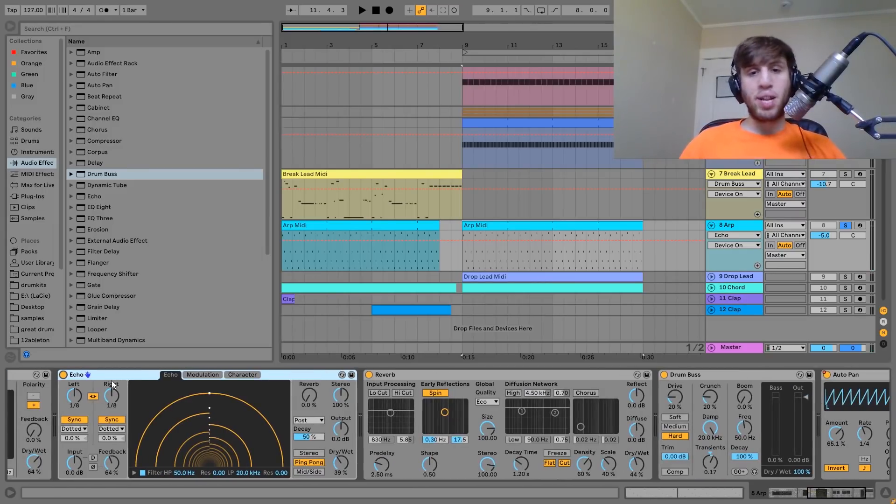
key("space")
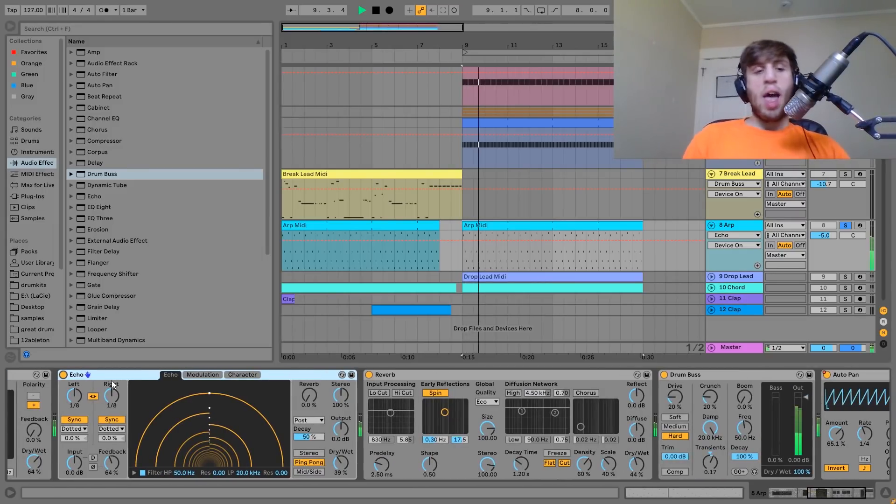
scroll(112, 384, "up", 2)
scroll(111, 380, "up", 4)
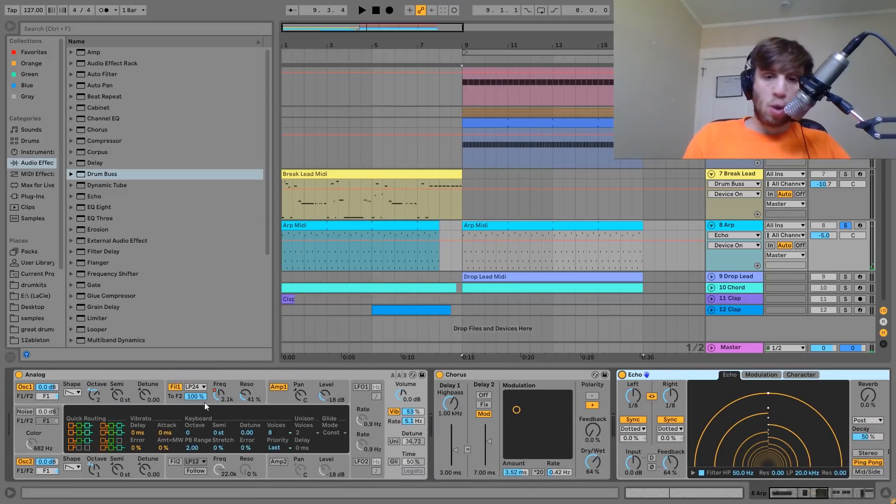
- Show the Arp's Reverb, Drum Buss and Auto Pan, and play the clip twice from bar 9 to hear them
scroll(298, 433, "down", 5)
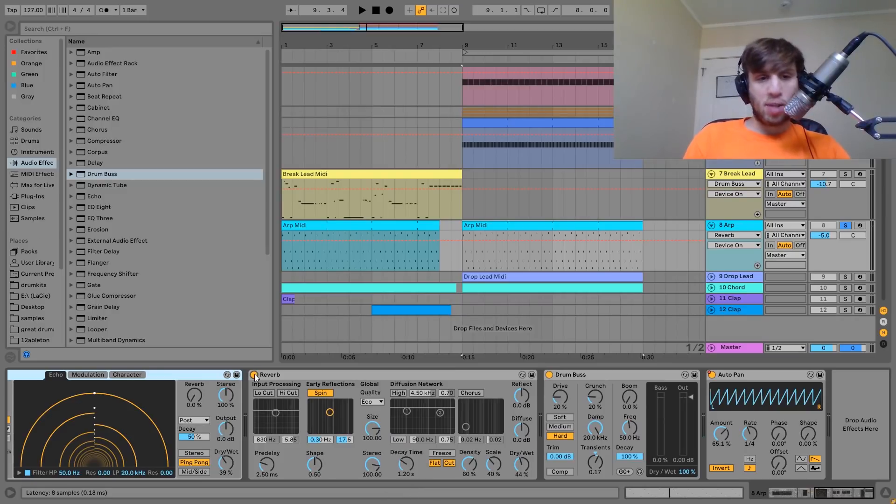
key("space")
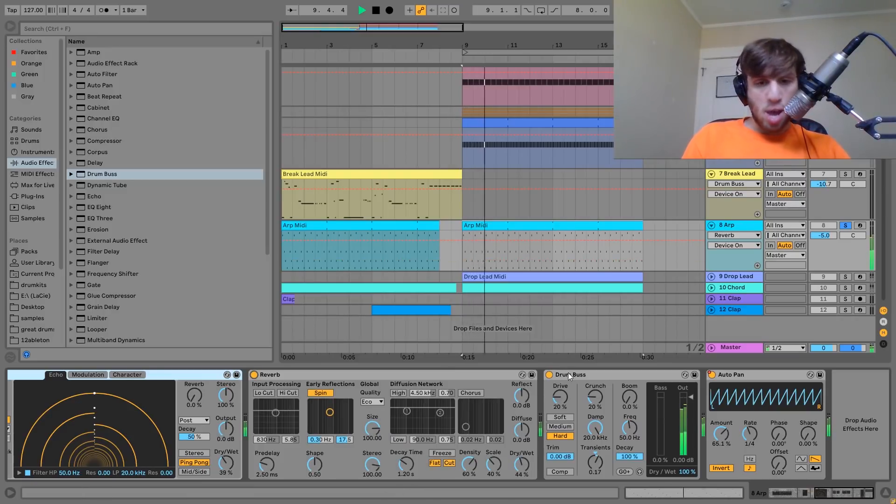
key("space")
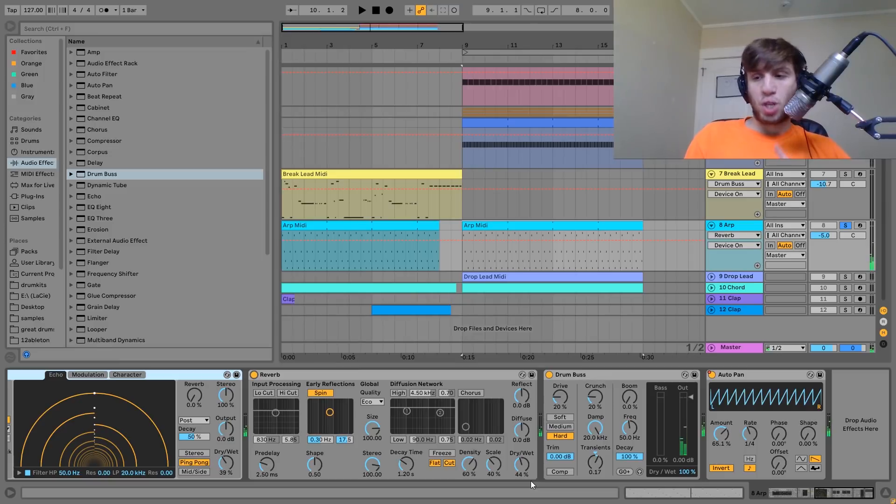
key("space")
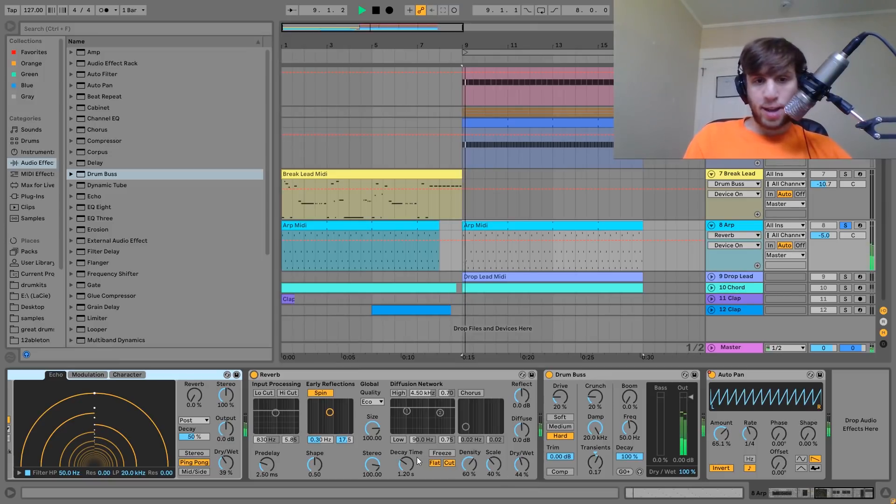
key("space")
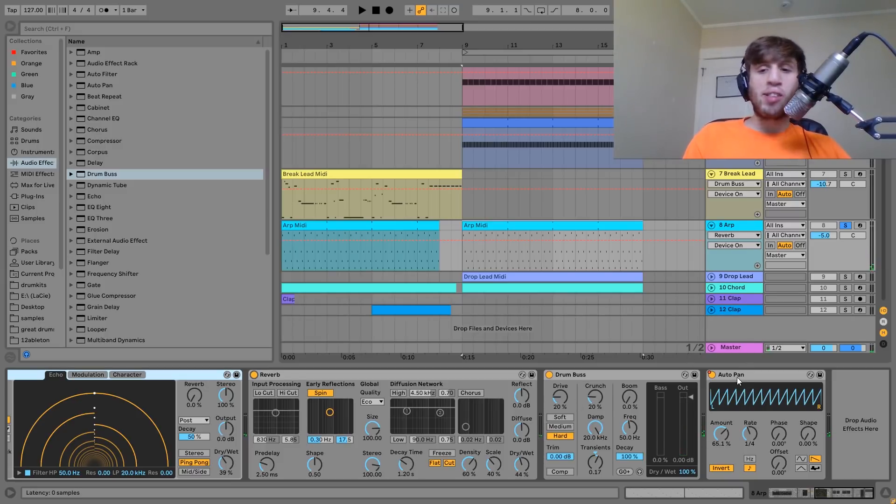
- View the Kick track's effect chain for comparison and return to the Arp track's devices
scroll(736, 93, "up", 1)
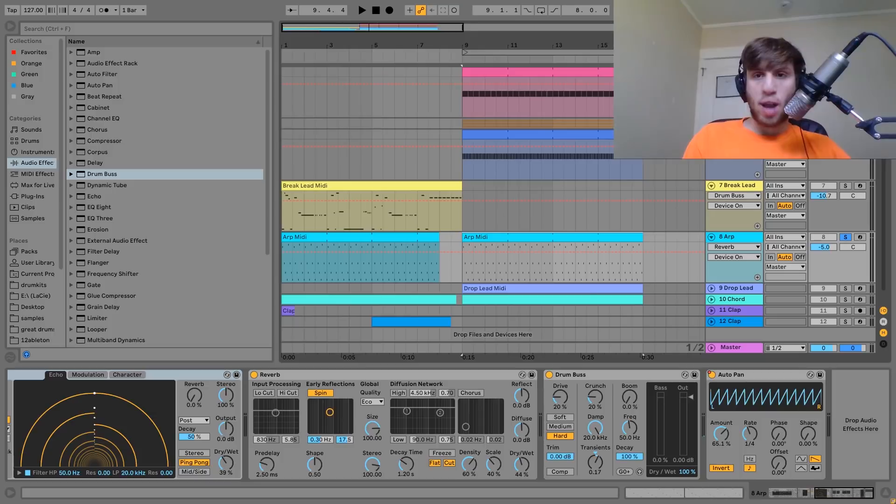
left_click(736, 71)
left_click(479, 414)
scroll(478, 413, "down", 5)
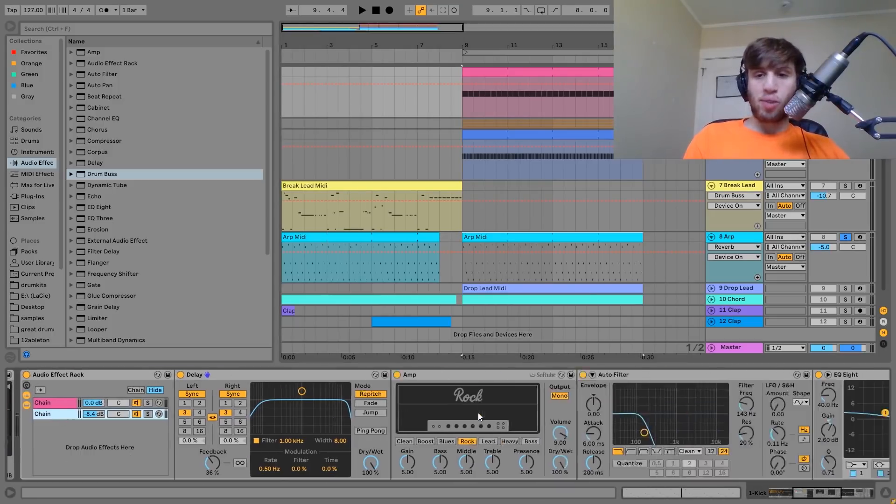
left_click(729, 237)
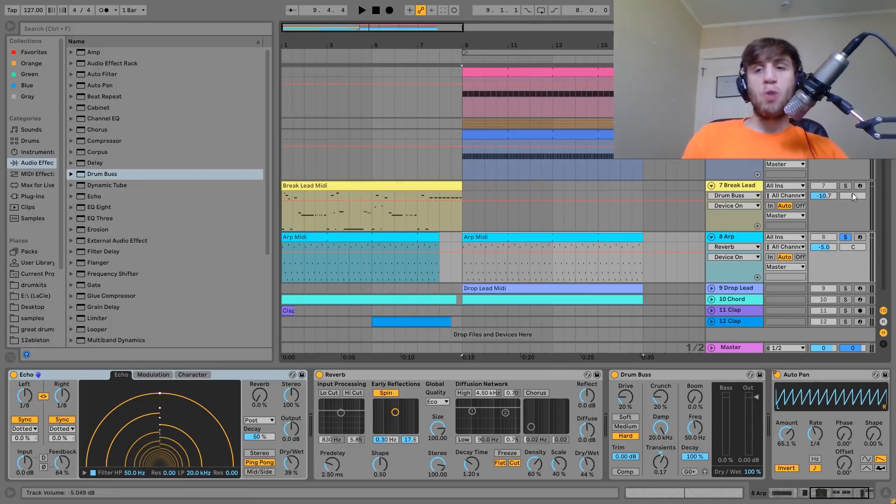
- Play from bar 9 and solo the Arp track again to hear its panning alone
key("space")
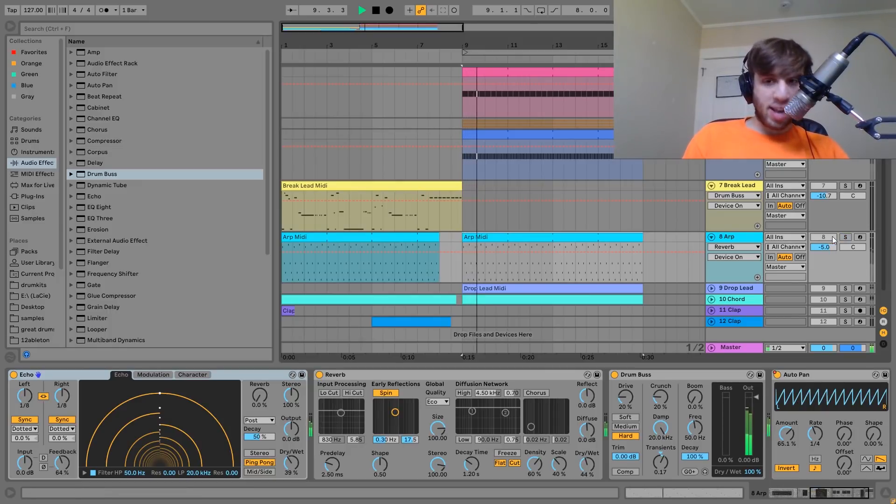
left_click(845, 237)
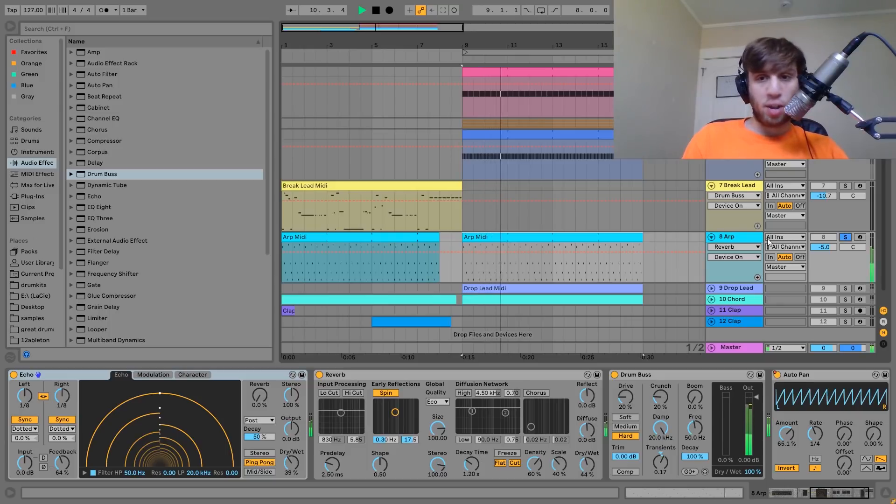
key("space")
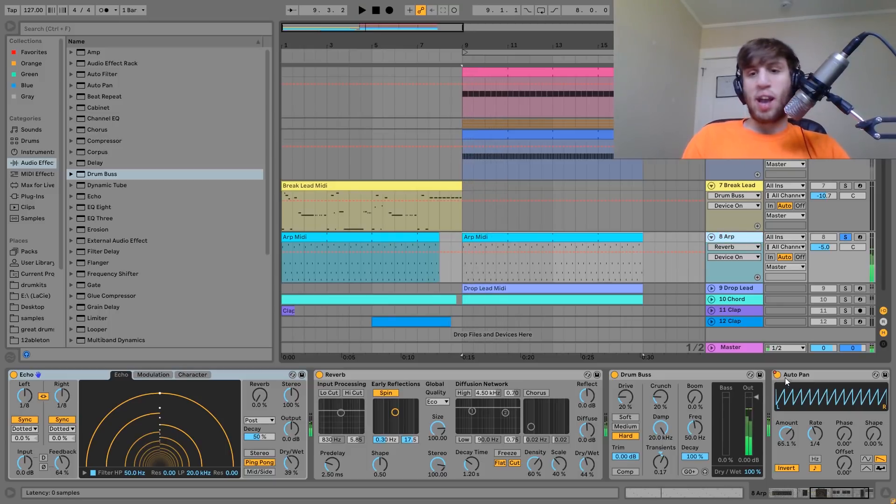
- Show the Auto Pan's Device On automation on the Arp track and play the second Arp clip from bar 9
right_click(777, 377)
left_click(794, 380)
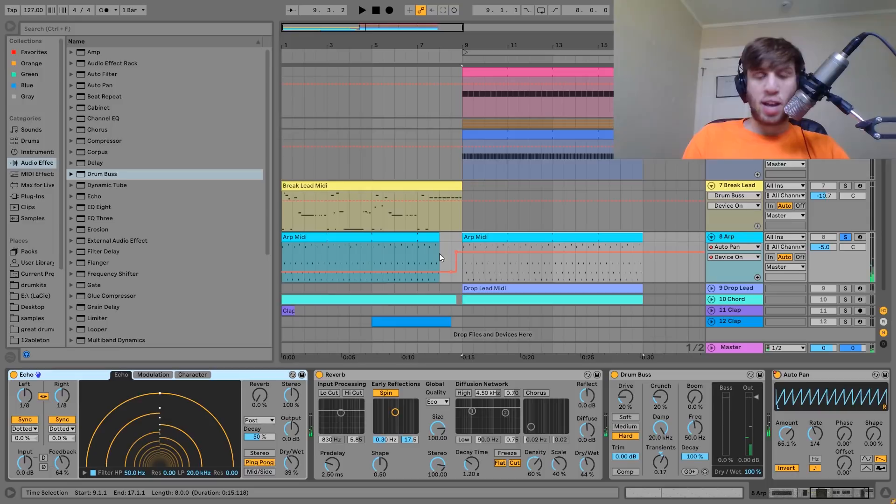
left_click(473, 237)
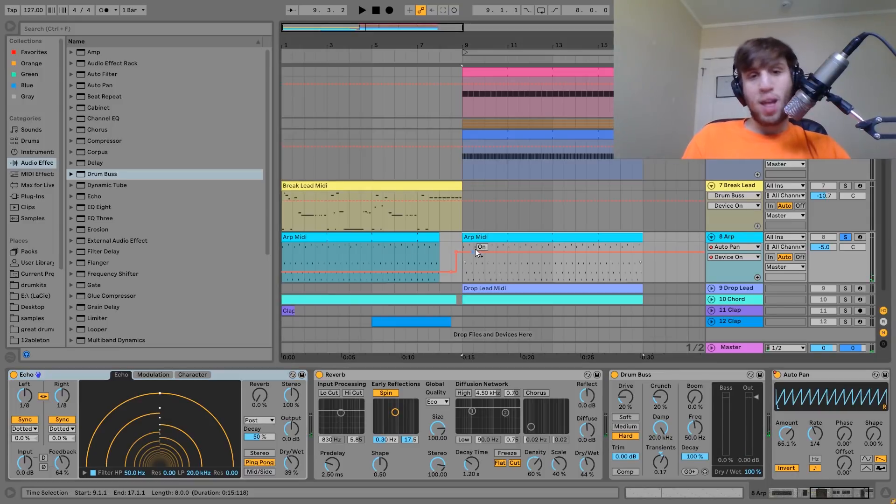
key("space")
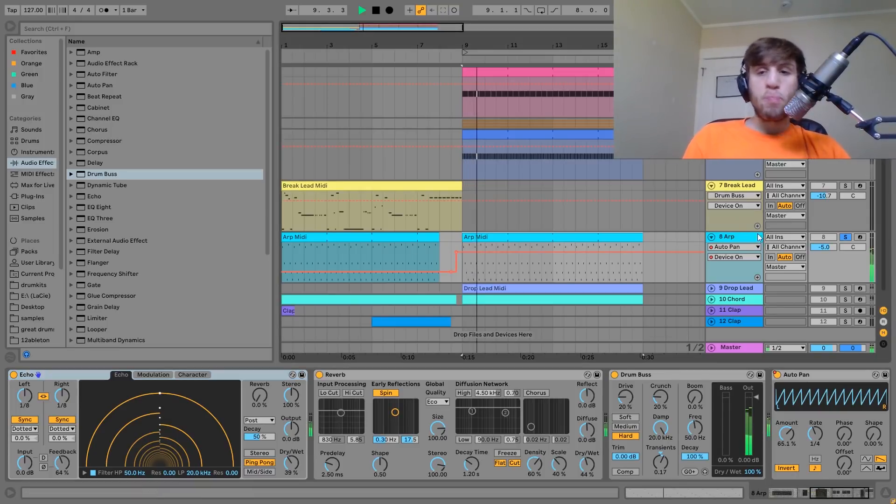
- Stop playback and play the first Arp clip from bar 1 to hear it without panning
key("space")
left_click(354, 237)
key("space")
key("space")
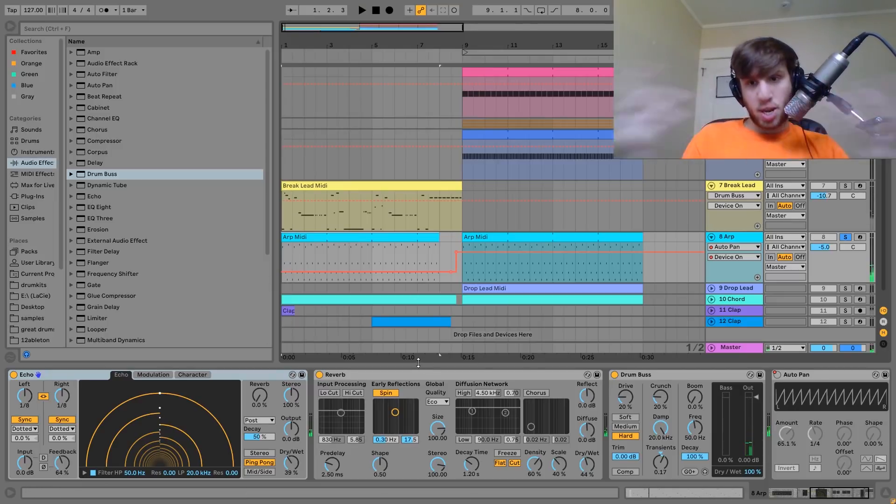
- Solo and unfold the Drop Lead track, and play its clip from bar 9
left_click(840, 289)
left_click(712, 288)
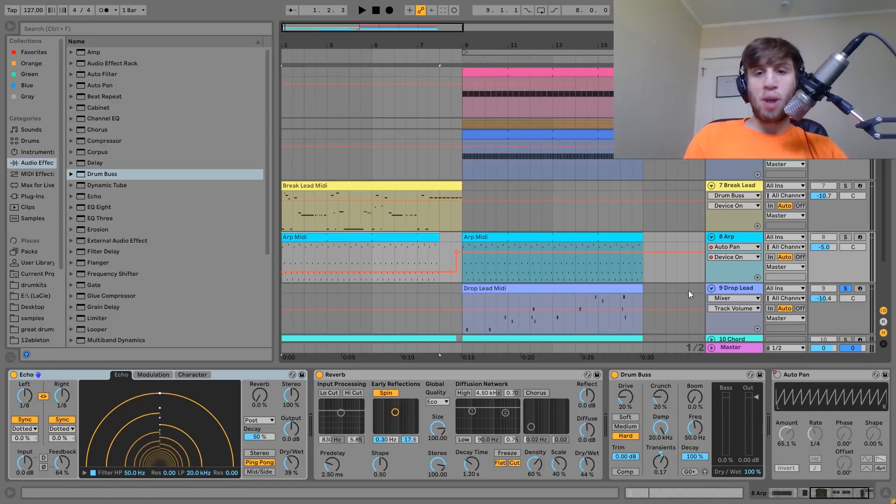
left_click(559, 288)
key("space")
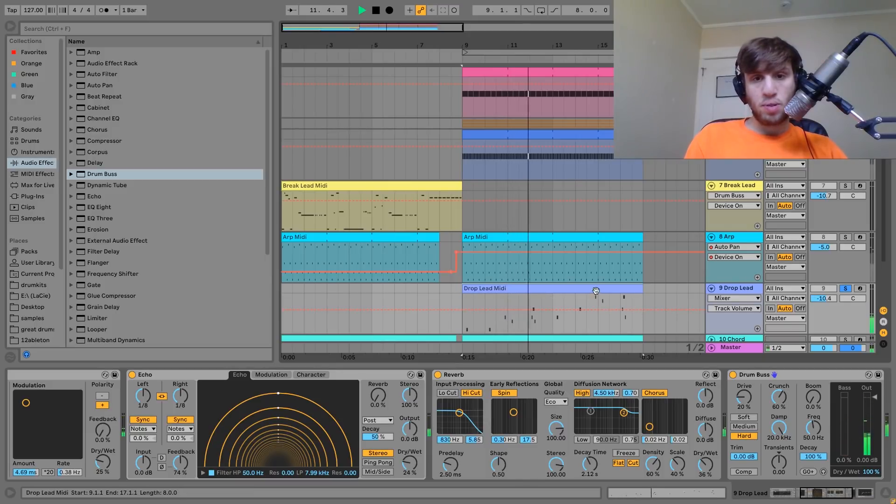
key("space")
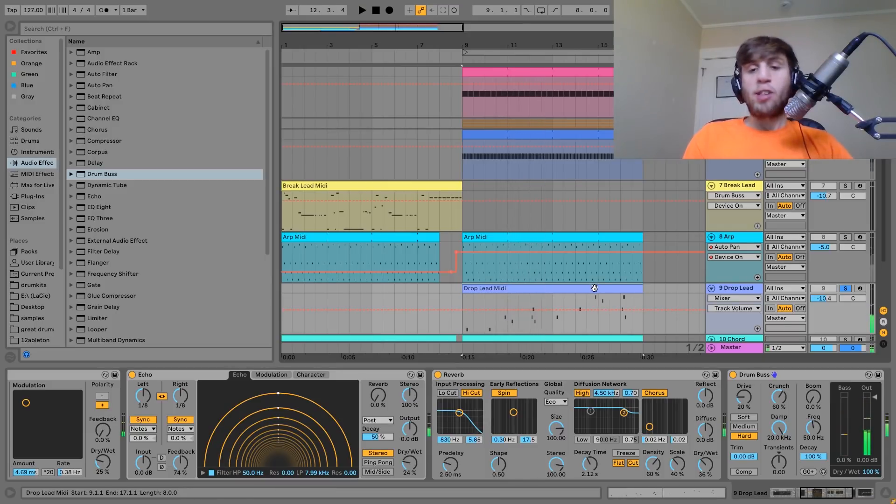
- Open the Drop Lead clip's notes, check back on the track's devices, and play the melody with the notes in view
double_click(595, 287)
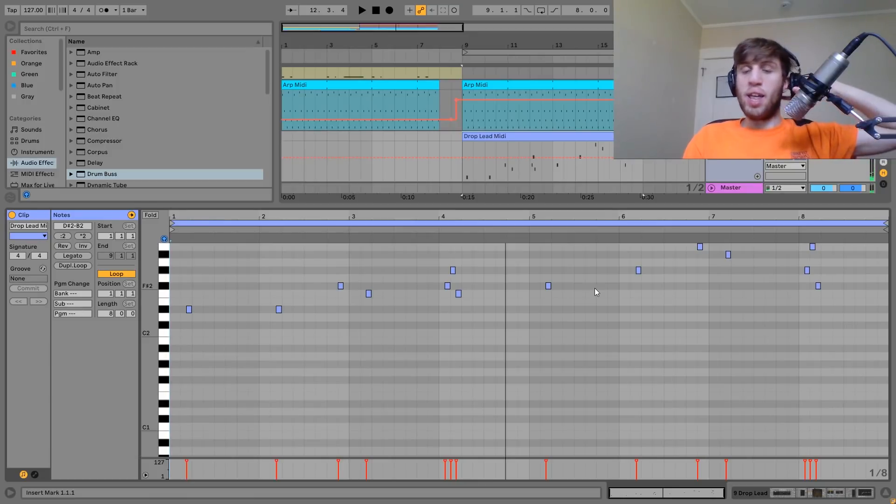
key("shift+Tab")
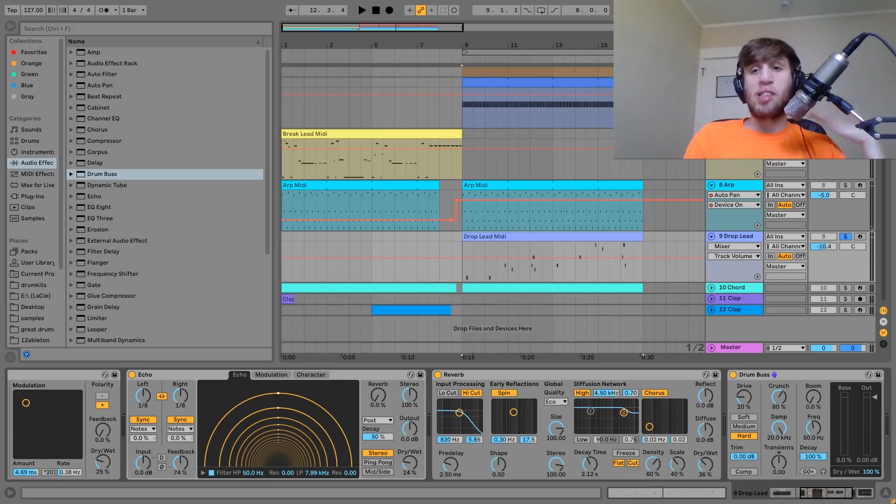
scroll(587, 208, "down", 3)
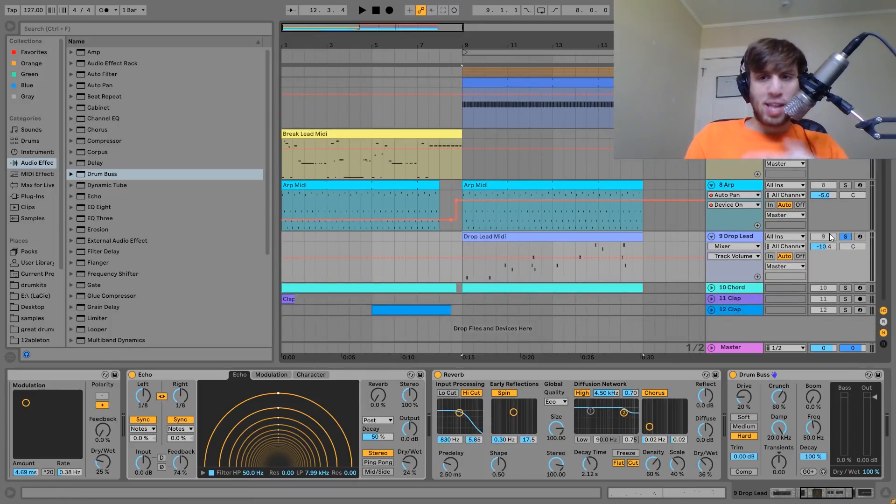
double_click(540, 237)
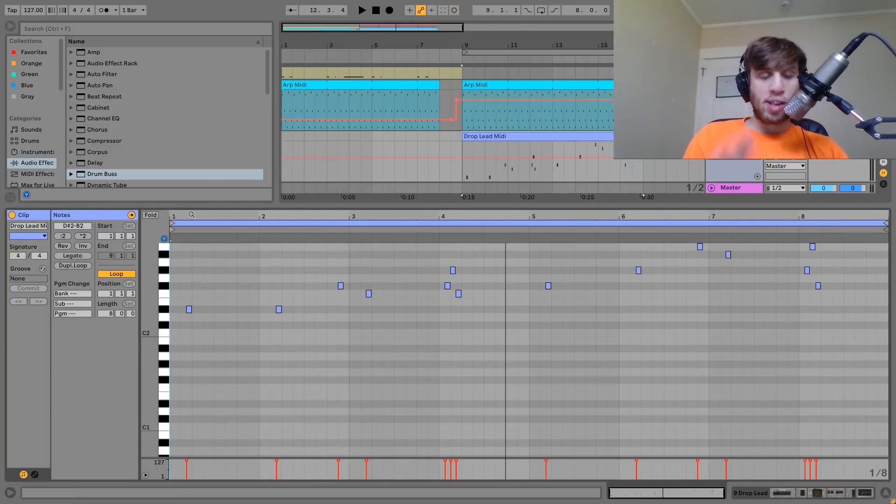
key("space")
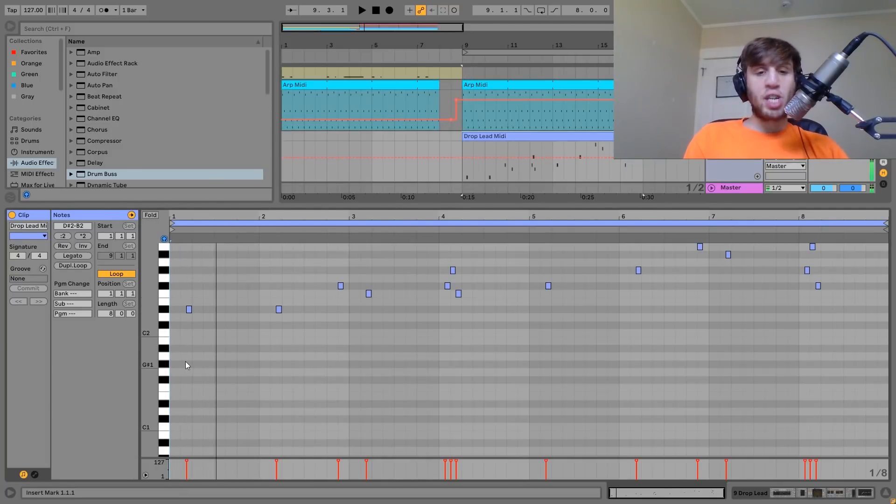
- Go through the Drop Lead clip's notes pitch by pitch from D#2 to B2, and briefly fold the note view to the used keys
left_click(167, 314)
left_click(165, 297)
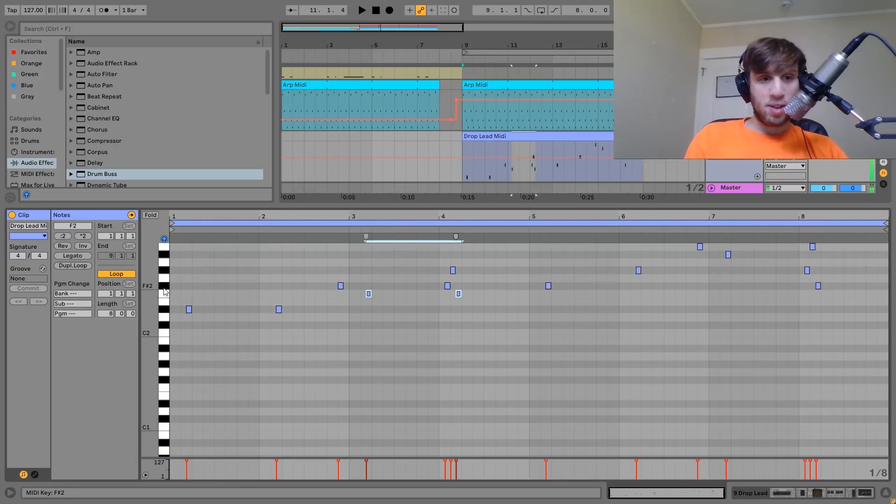
left_click(165, 289)
left_click(165, 275)
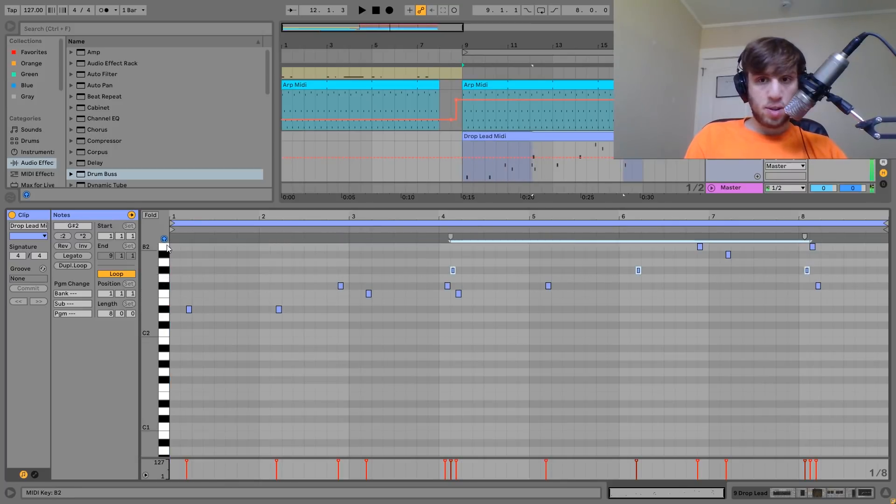
left_click(165, 256)
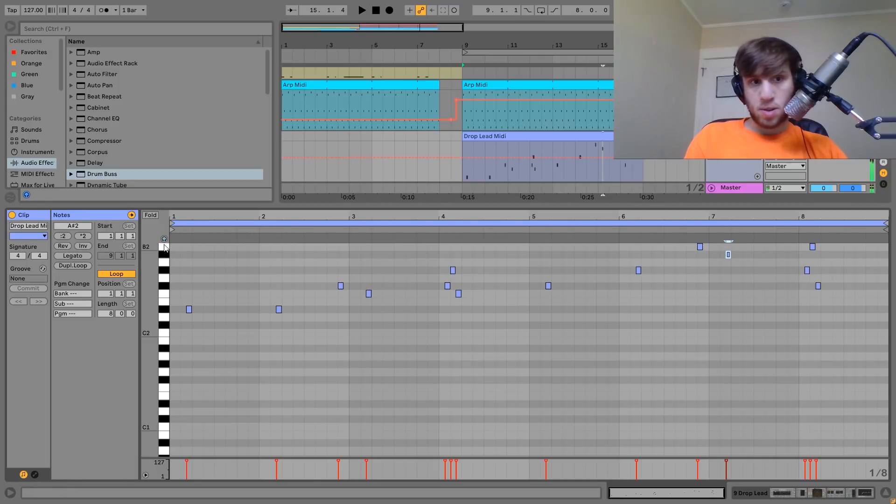
left_click(165, 247)
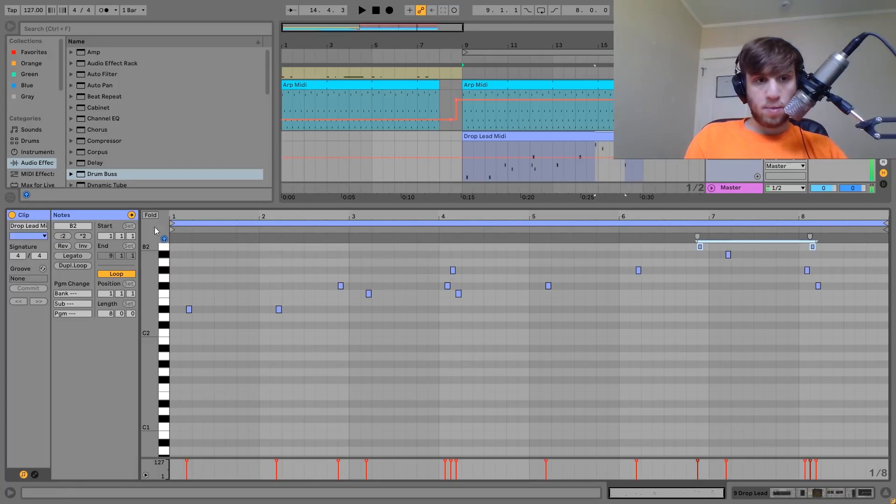
left_click(150, 217)
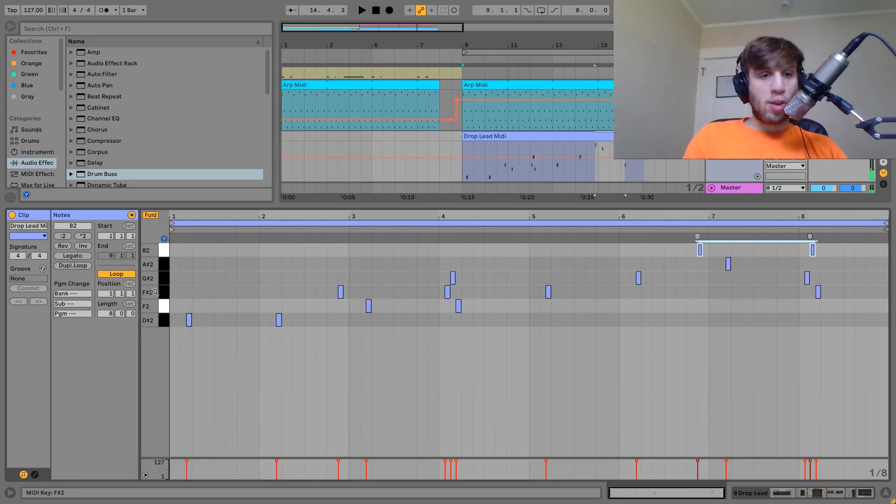
left_click(150, 215)
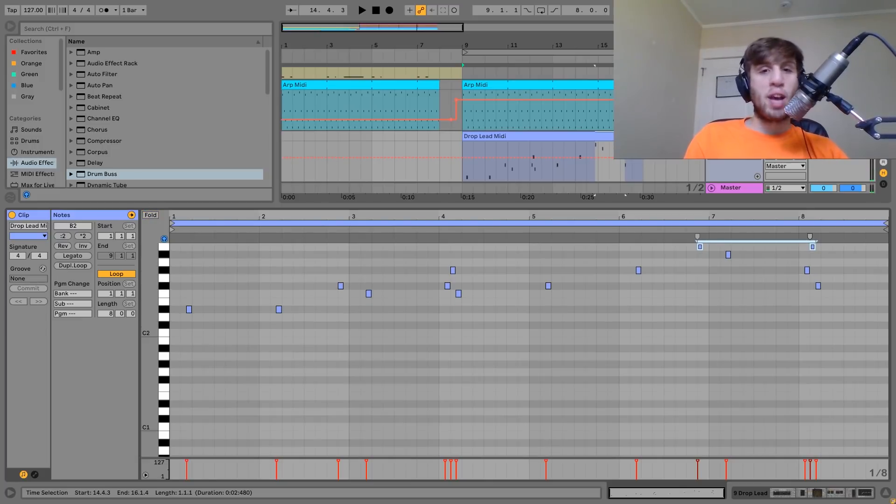
- Return to the Drop Lead's devices, unsolo the track, and play from bar 9 with the full mix and with the Drop Lead muted
key("shift+Tab")
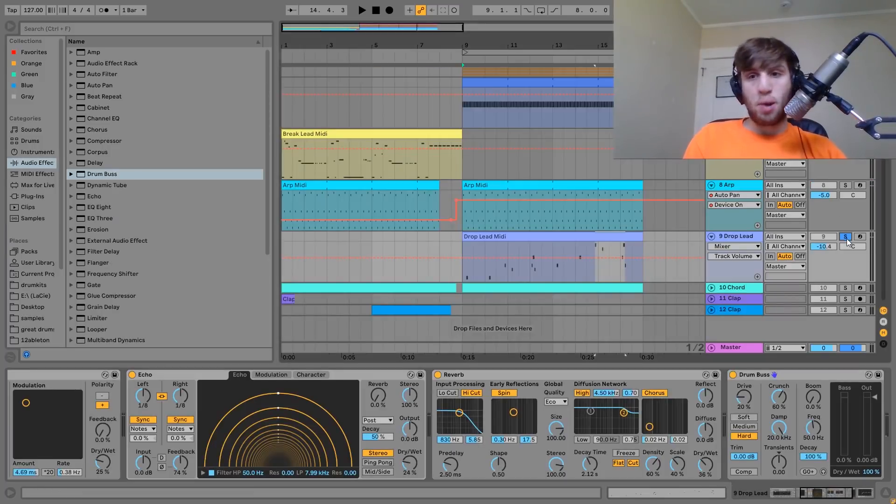
key("space")
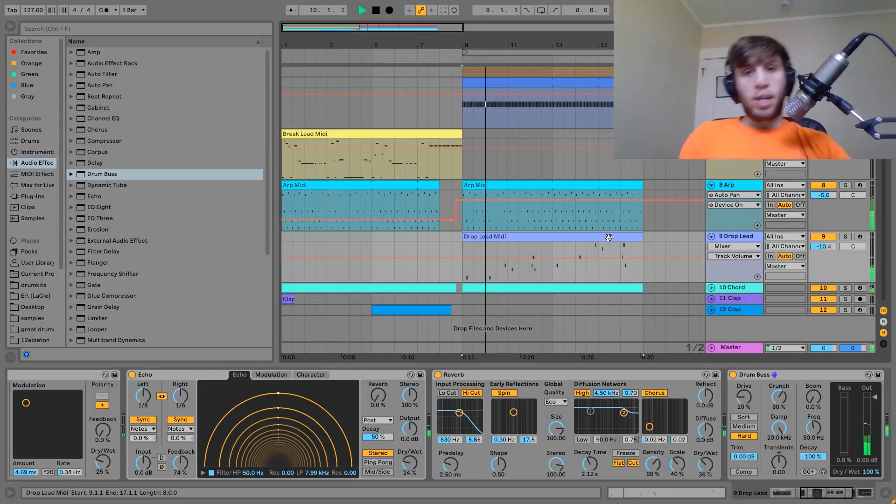
key("space")
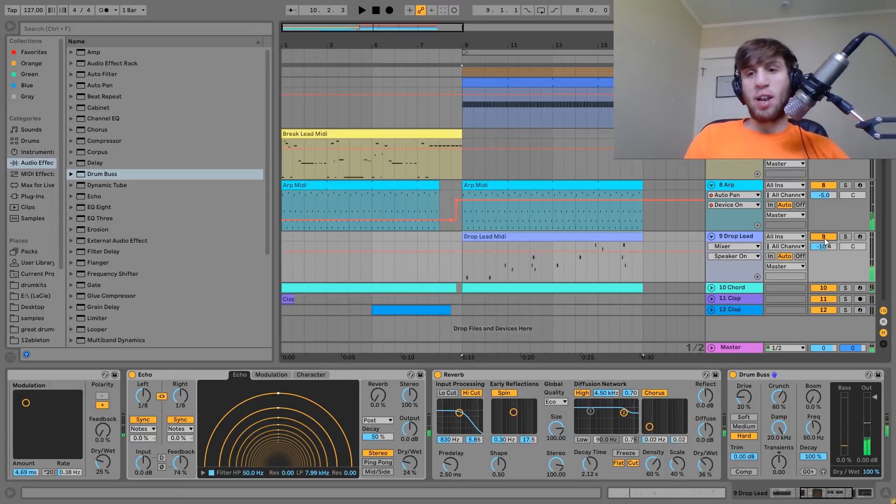
left_click(824, 237)
key("space")
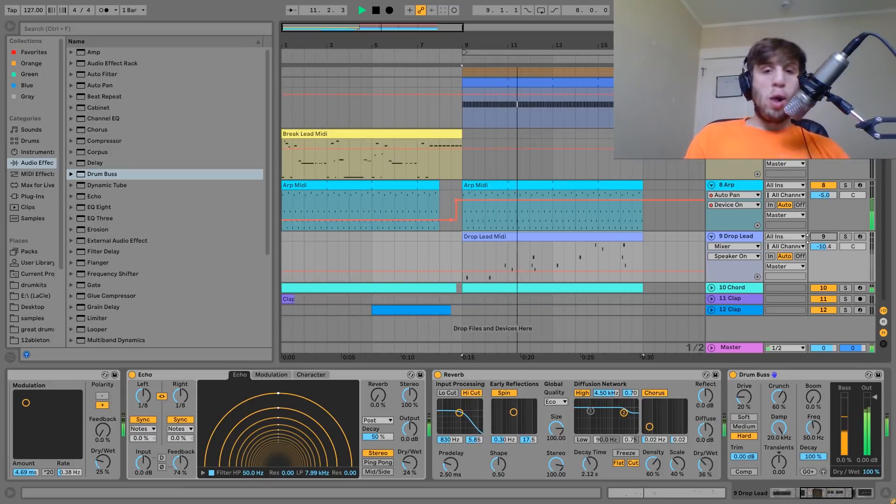
key("space")
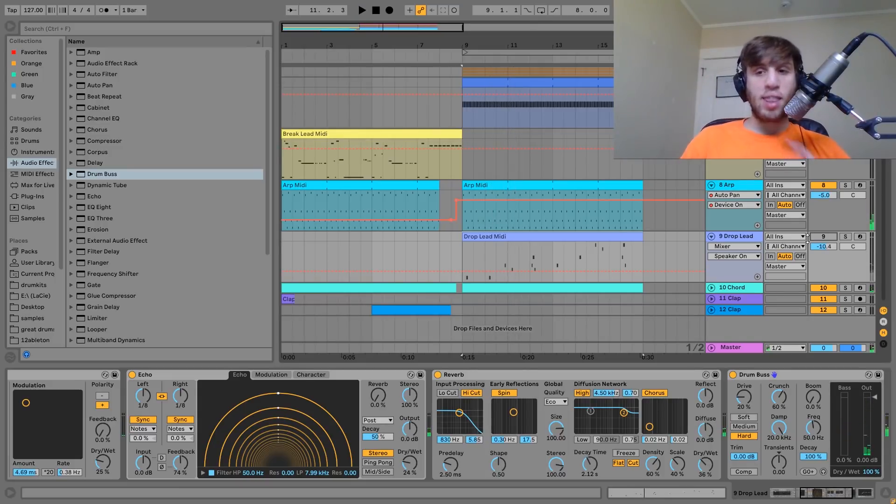
- Unmute the Drop Lead and play the full mix from bar 9 to compare
key("space")
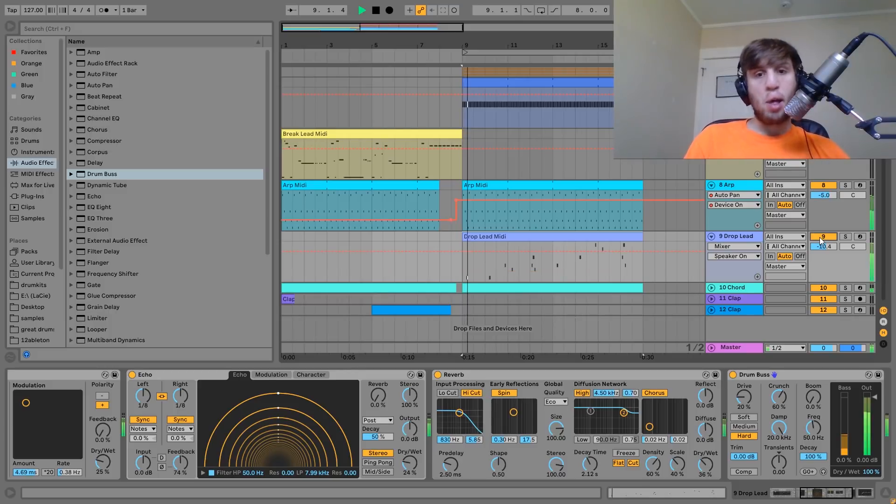
left_click(741, 230)
left_click(740, 235)
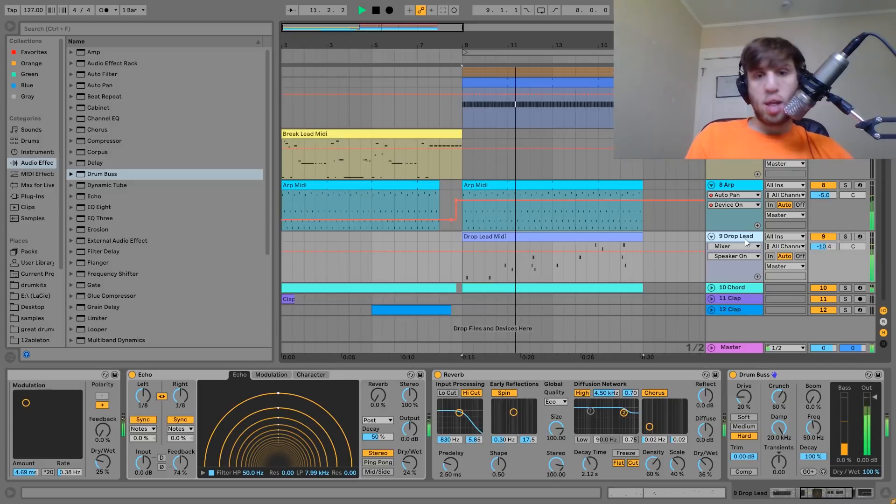
key("space")
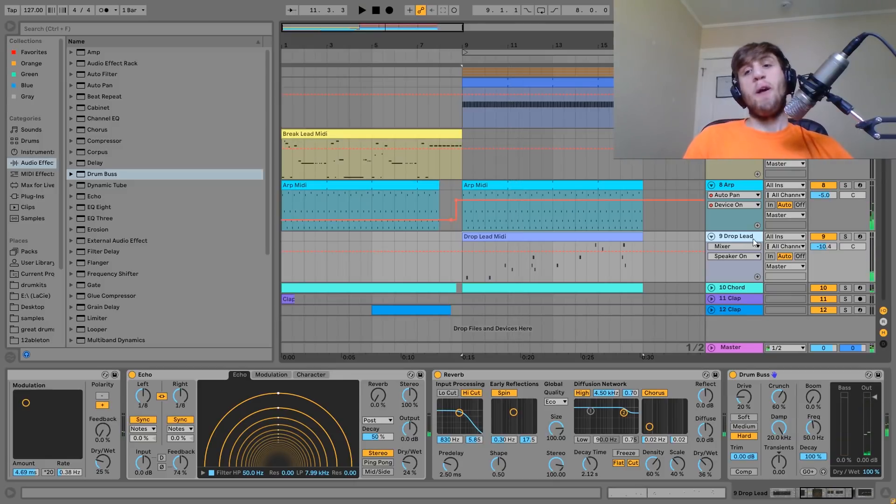
- Solo the Drop Lead and show its Analog oscillators' octave and semitone settings, playing from bar 9 to hear them
left_click(846, 237)
scroll(636, 425, "up", 5)
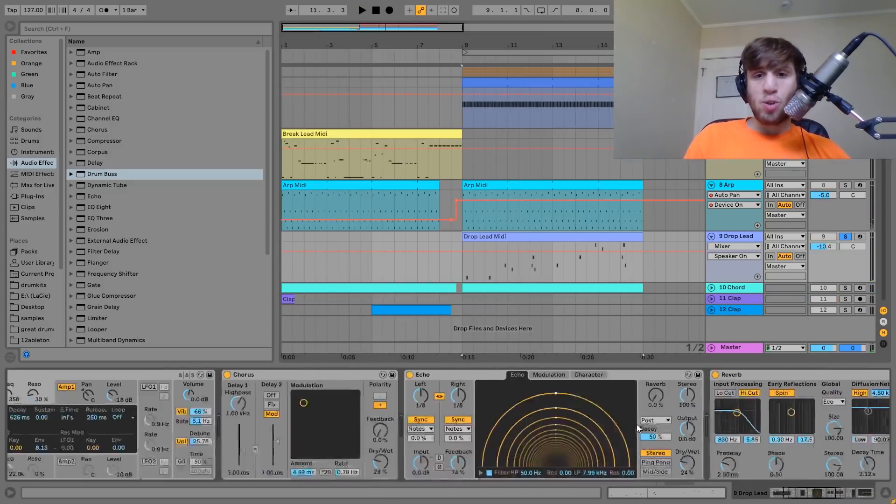
left_click(72, 401)
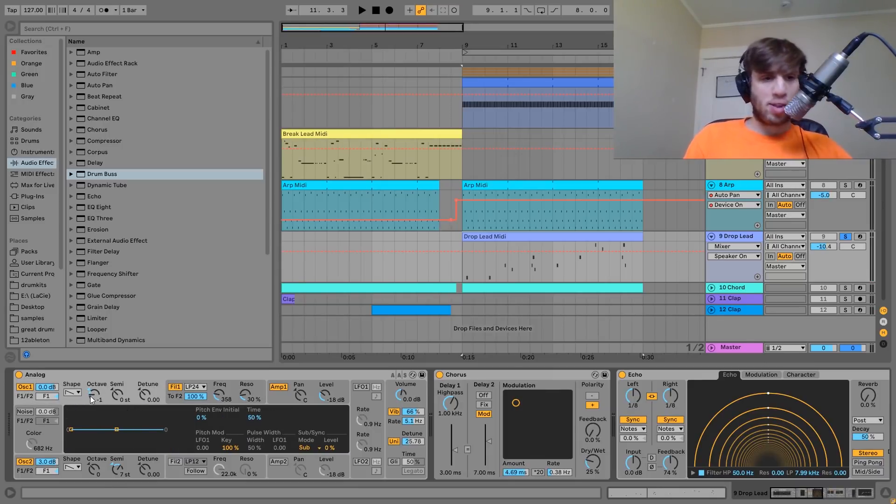
left_click(91, 459)
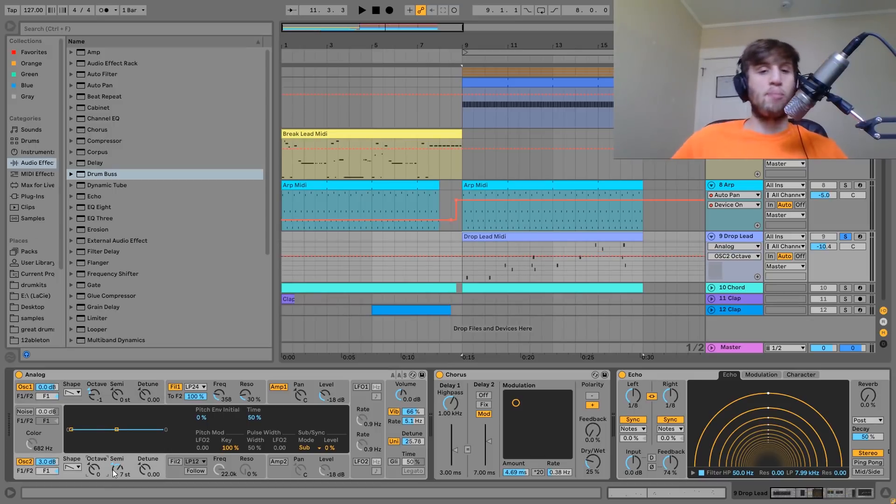
key("space")
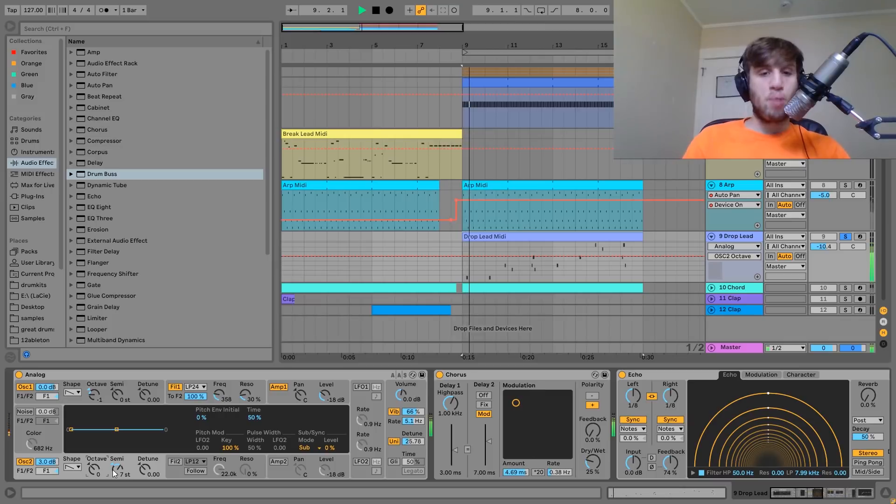
left_click(119, 472)
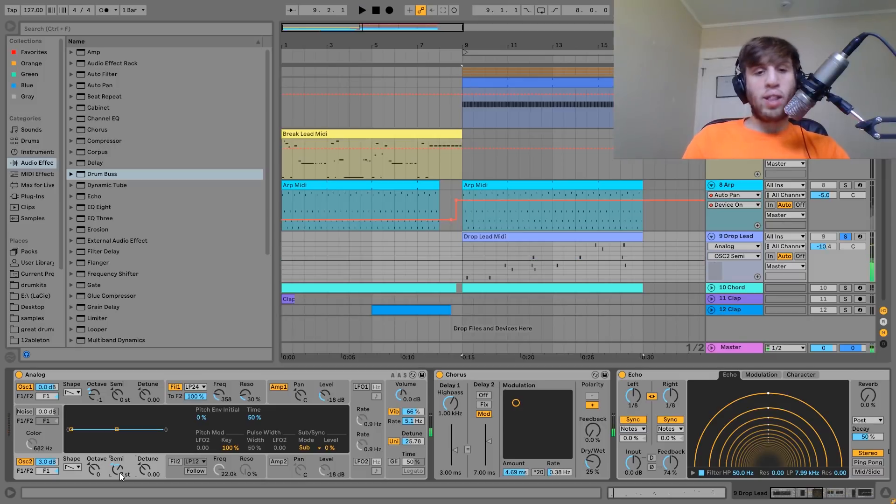
key("space")
left_click_drag(119, 472, 136, 464)
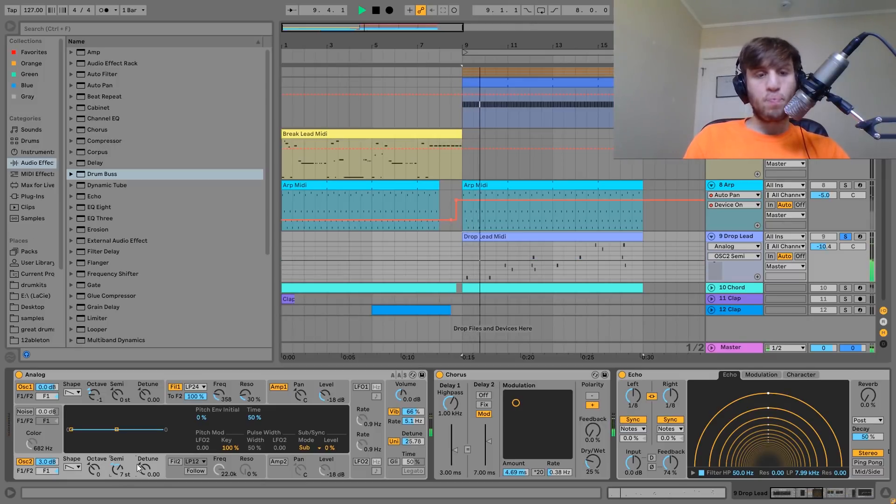
- Show Analog's Filter 1 envelope, Amp 1 envelope, and voice and unison settings on the Drop Lead
left_click(169, 399)
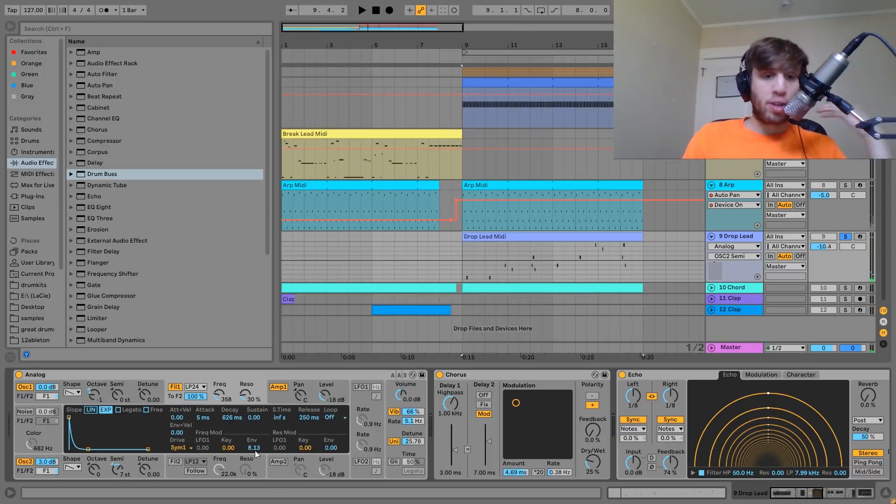
left_click(272, 398)
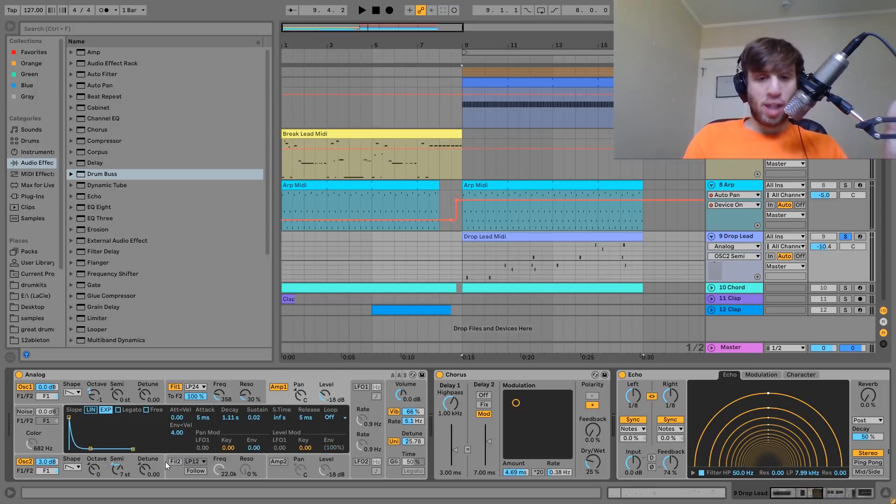
left_click(396, 426)
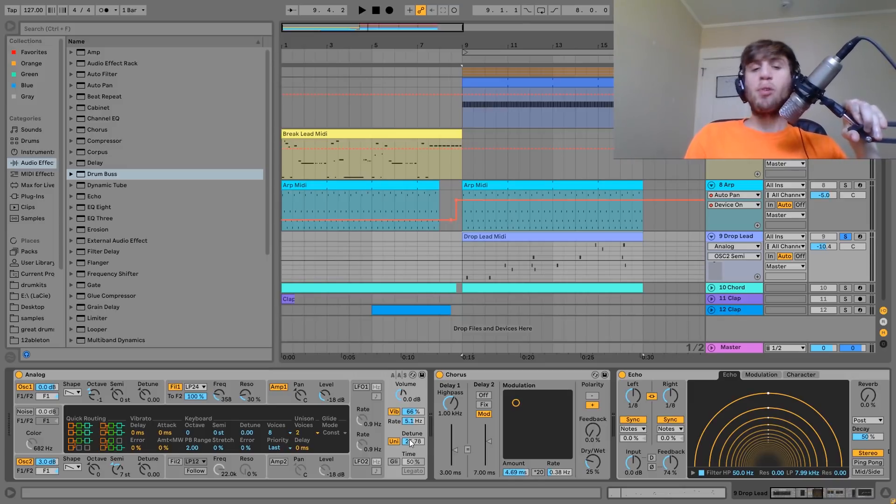
- Show the Drop Lead's Chorus settings and play the soloed lead from bar 9 to hear the effect
scroll(416, 431, "right", 2)
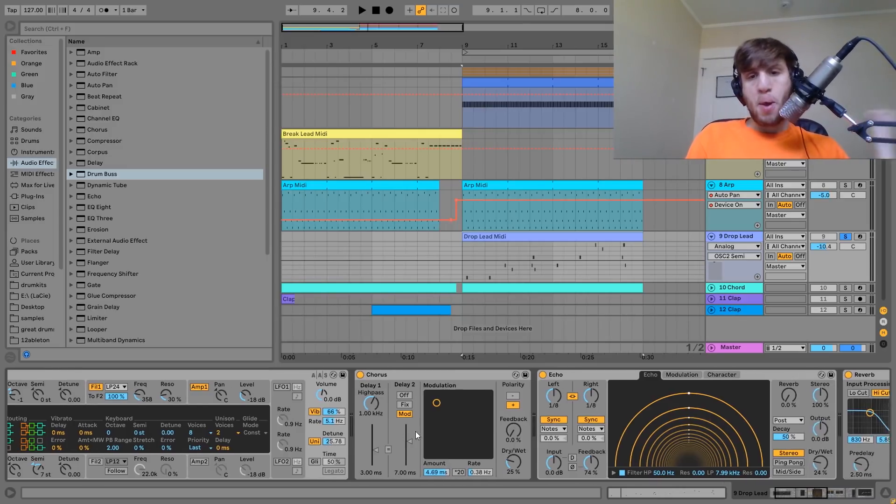
scroll(416, 431, "right", 2)
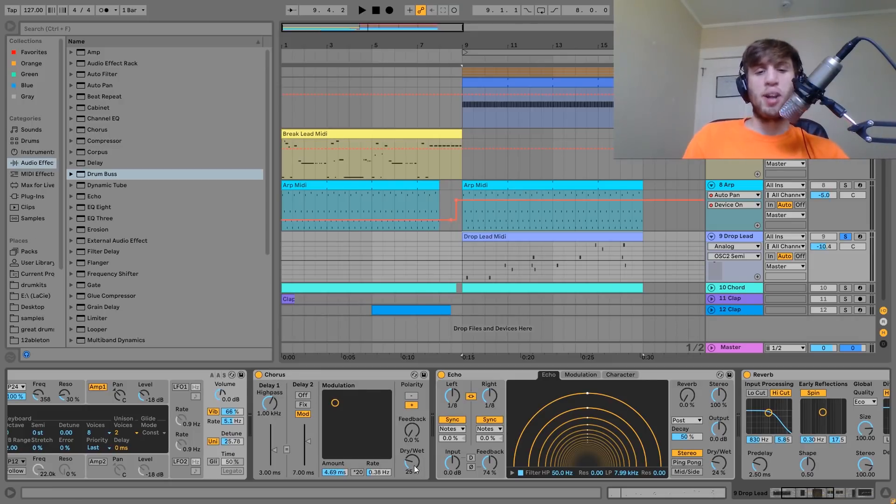
scroll(415, 470, "right", 1)
key("space")
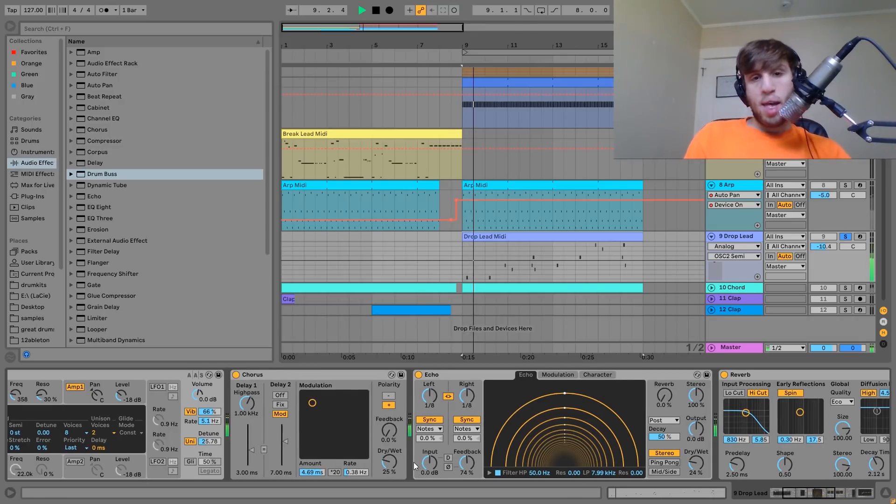
key("space")
key("space")
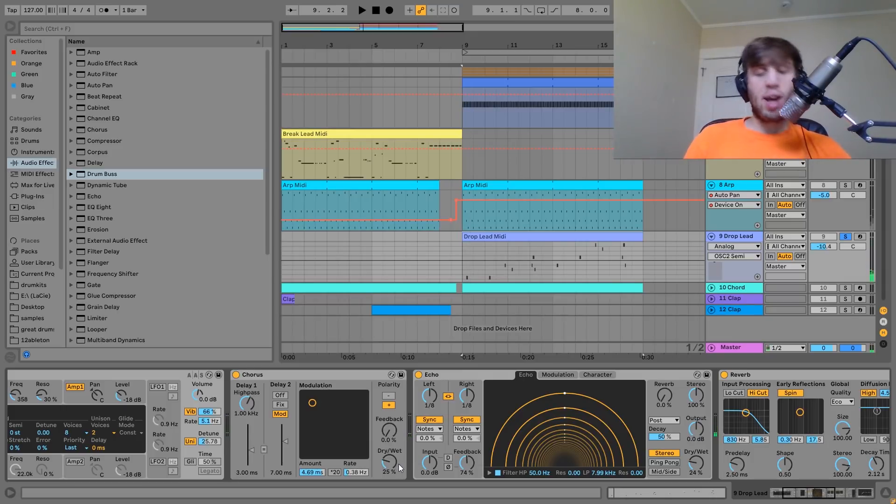
- Review the Drop Lead's Echo settings and compare the sound with its Reverb switched off and on
scroll(466, 408, "right", 10)
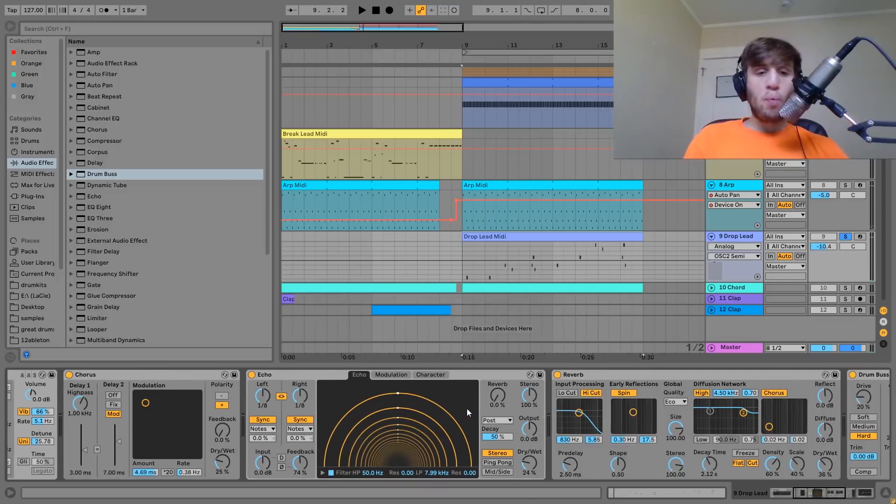
left_click(488, 373)
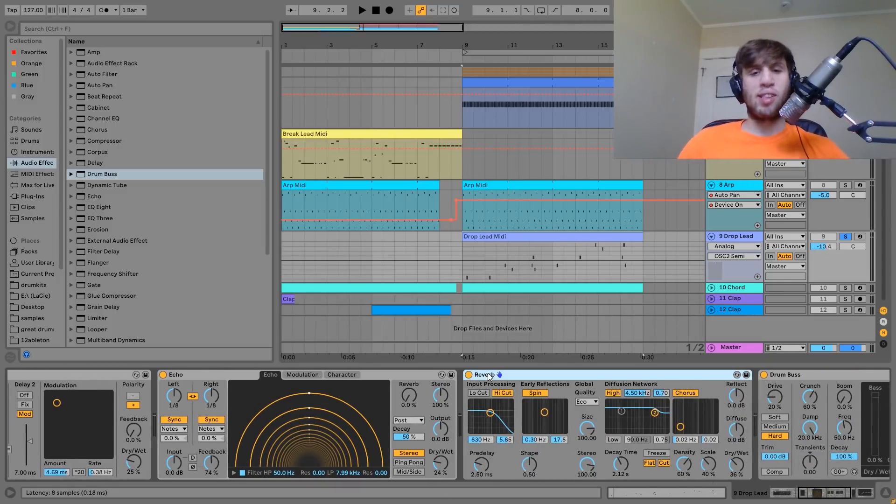
left_click(470, 375)
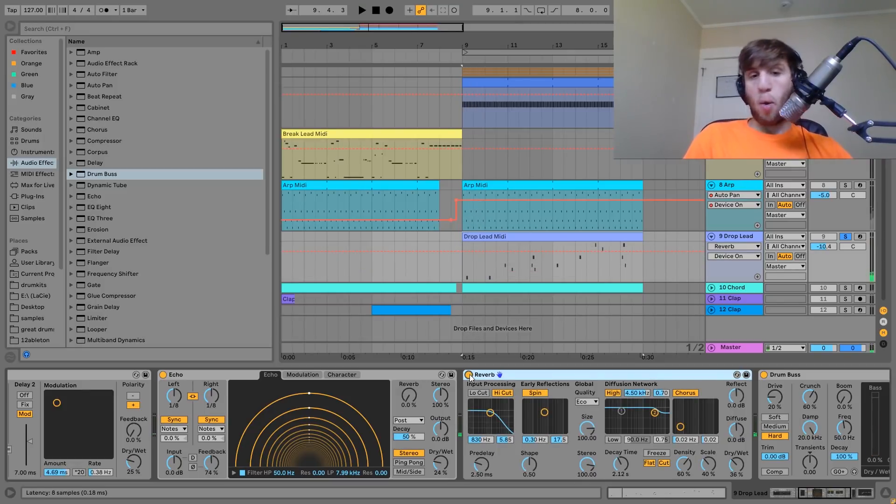
- Compare the Drop Lead from bar 9 with its Drum Buss switched off and on
scroll(471, 378, "down", 3)
scroll(470, 374, "down", 5)
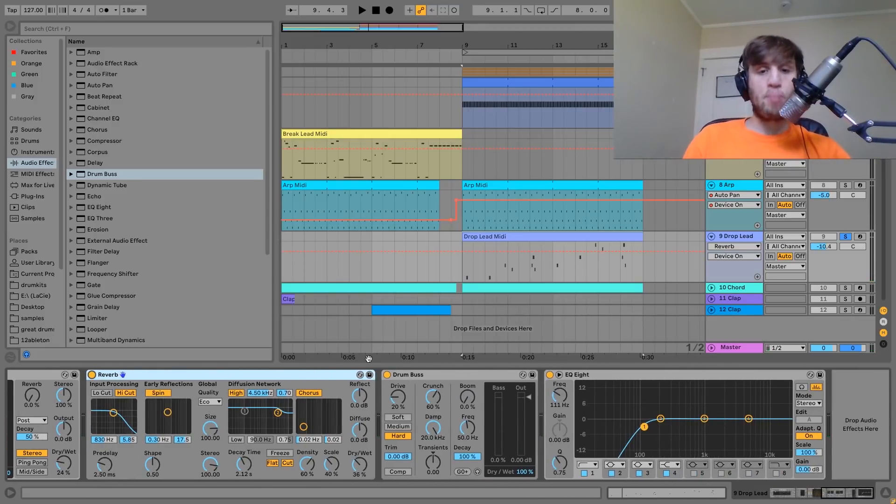
left_click(387, 374)
key("space")
left_click(388, 375)
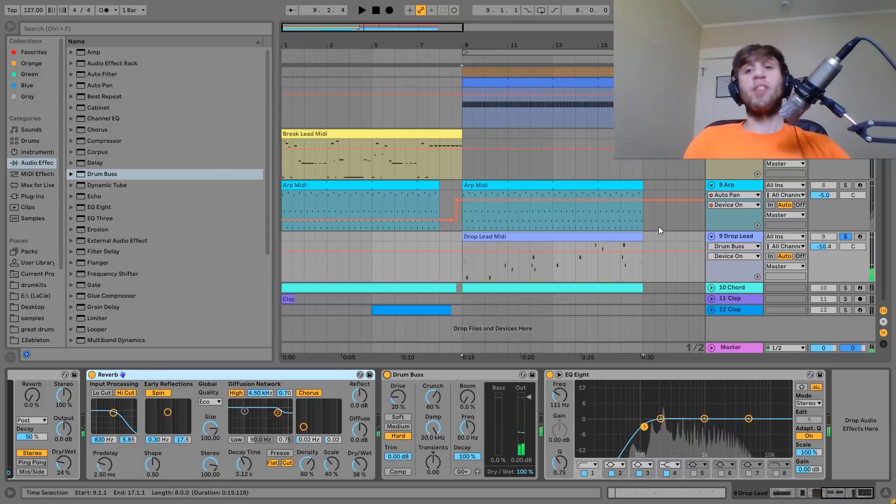
- Reselect the Drop Lead track and show the low cut on its EQ Eight
left_click(735, 134)
left_click(737, 236)
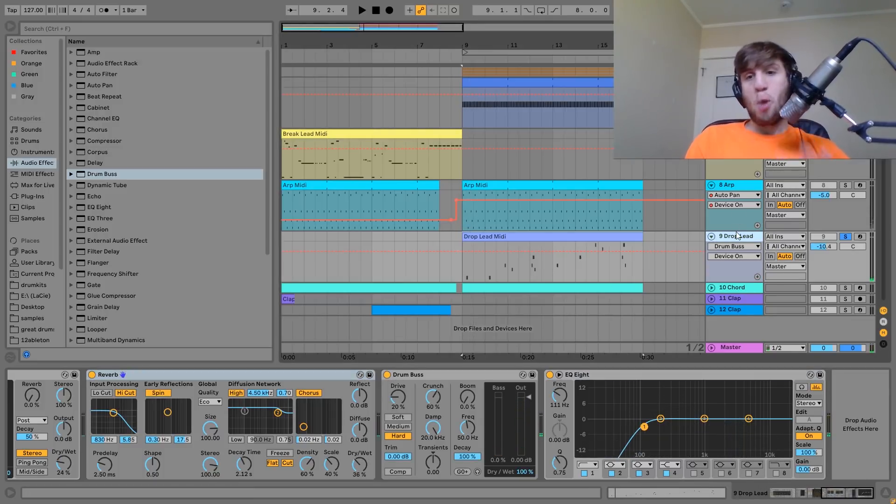
left_click(632, 374)
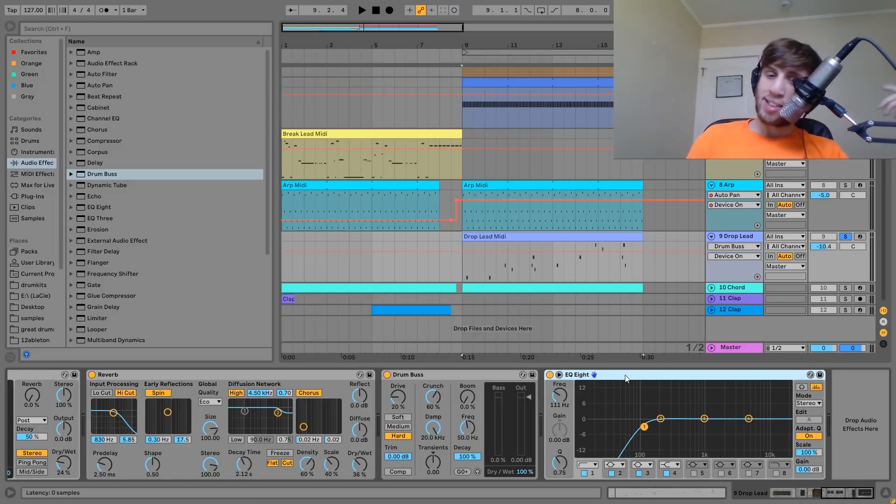
- Solo and unfold the Chord track, then play it from bar 9 and from bar 1
left_click(846, 288)
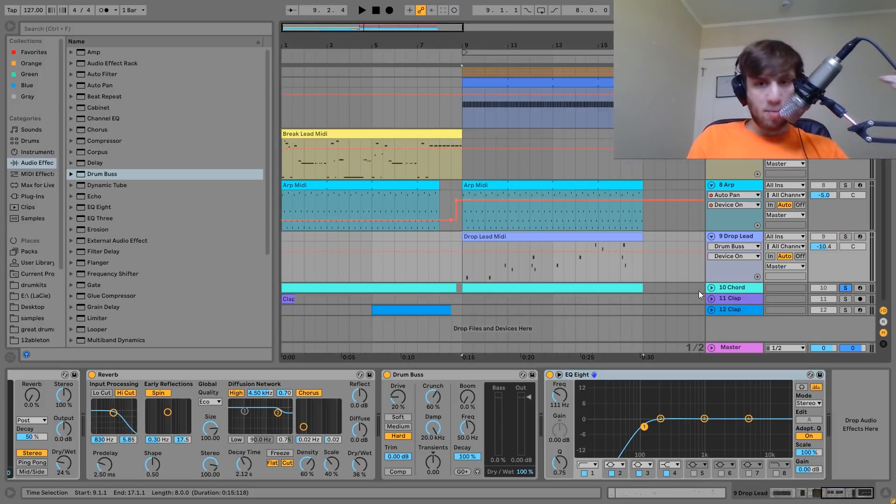
left_click(712, 288)
left_click(552, 286)
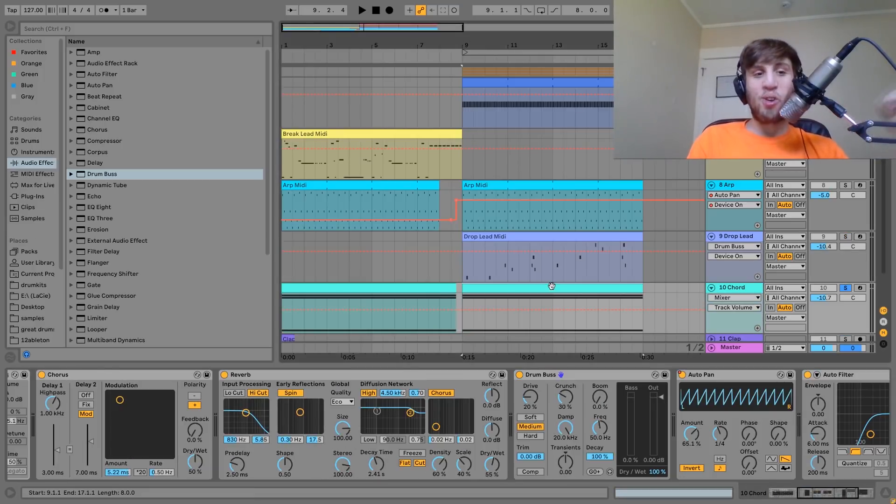
key("space")
scroll(431, 422, "up", 5)
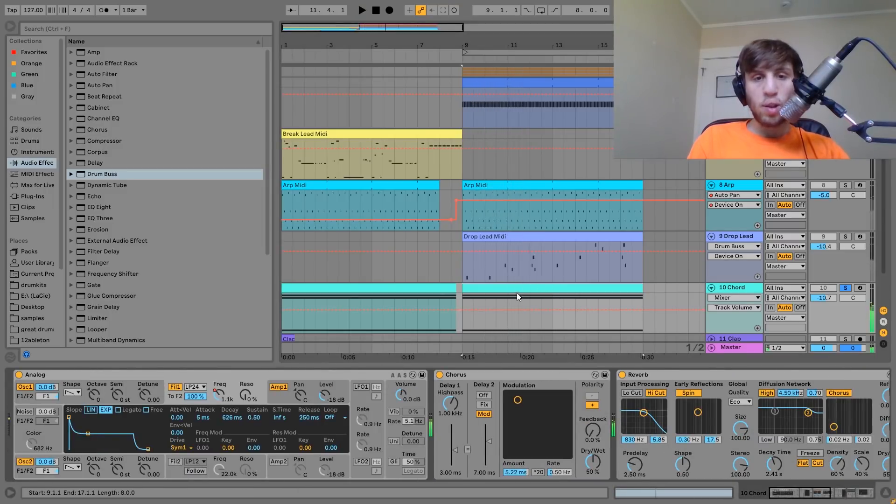
left_click(337, 289)
key("space")
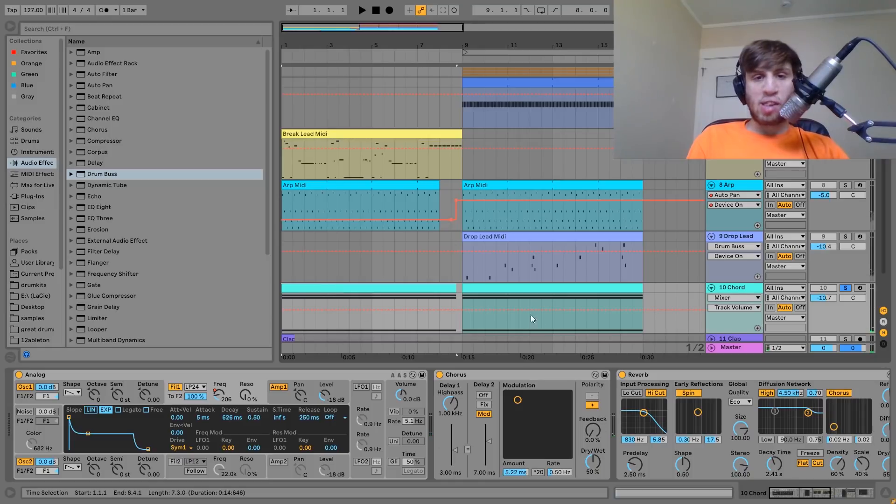
- Open the notes of the Chord clip at bar 9, audition D#2, F#3 and F3, and play the clip
double_click(482, 283)
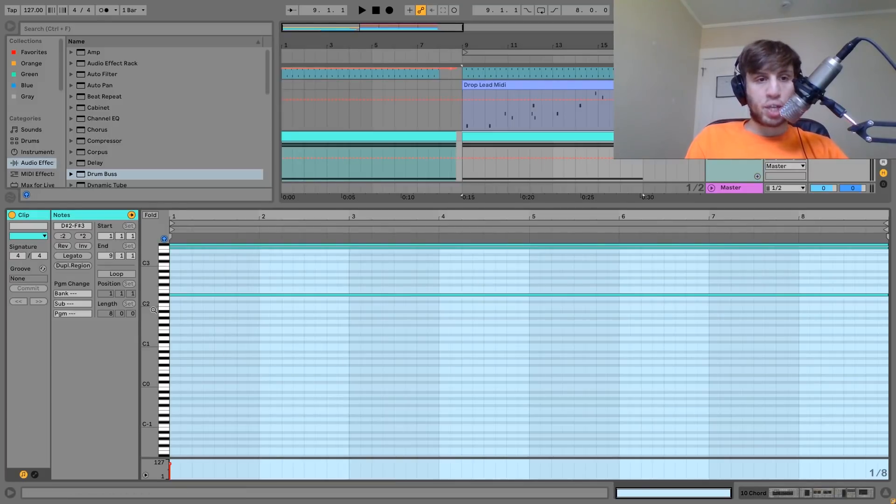
left_click_drag(151, 317, 193, 324)
left_click(165, 376)
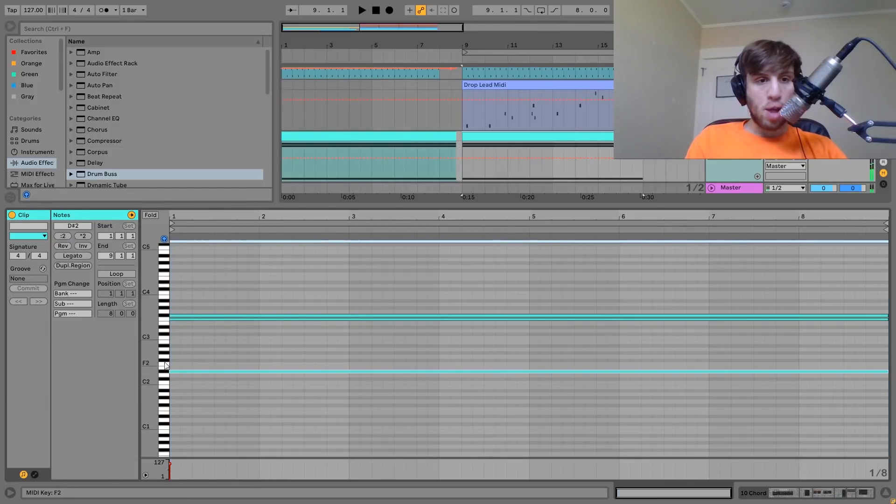
left_click(165, 320)
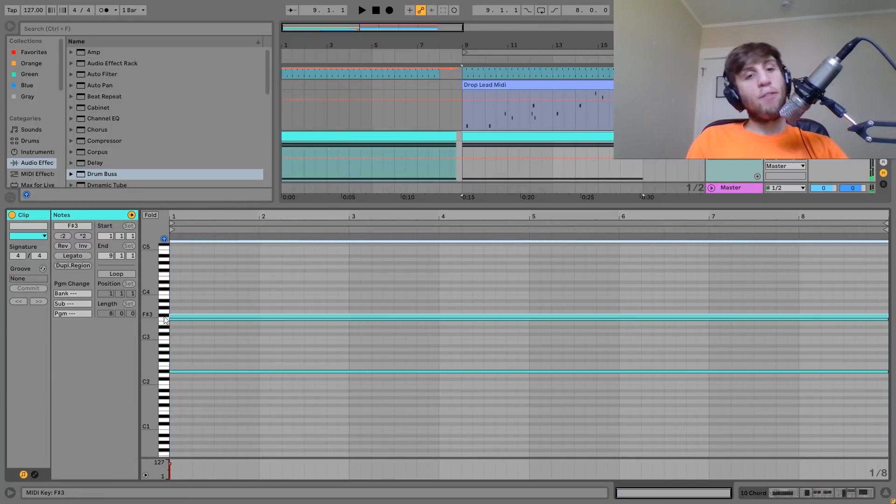
left_click(164, 322)
key("space")
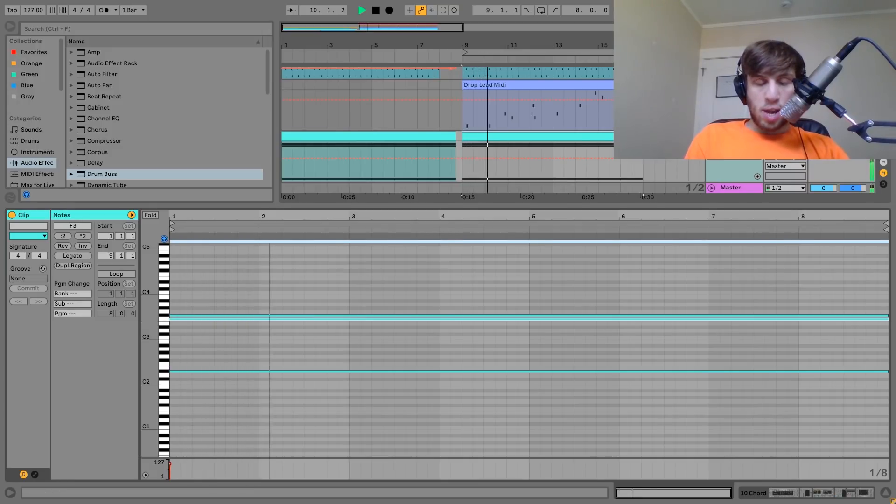
- Return to the Chord's devices, unsolo the track, and play the full mix from bar 9
key("shift+Tab")
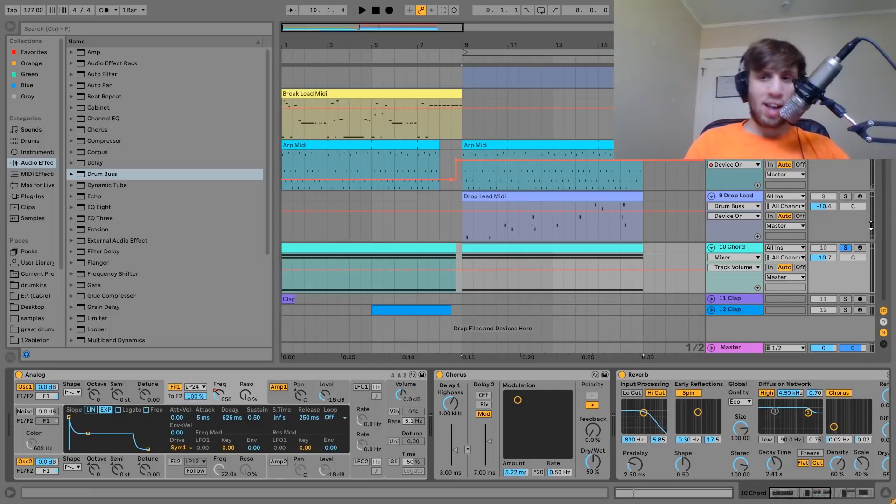
left_click(844, 248)
key("space")
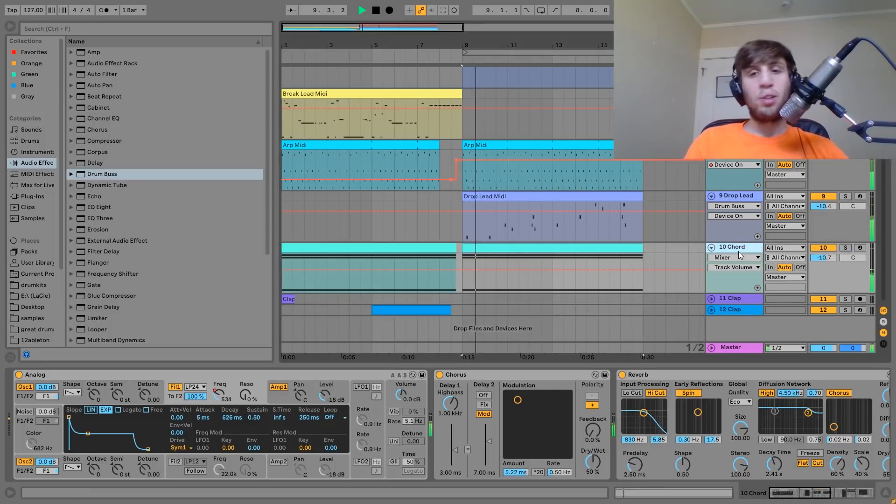
- Solo the Chord again, stop playback, and show the automation of Analog's Filter 1 frequency
left_click(848, 247)
key("space")
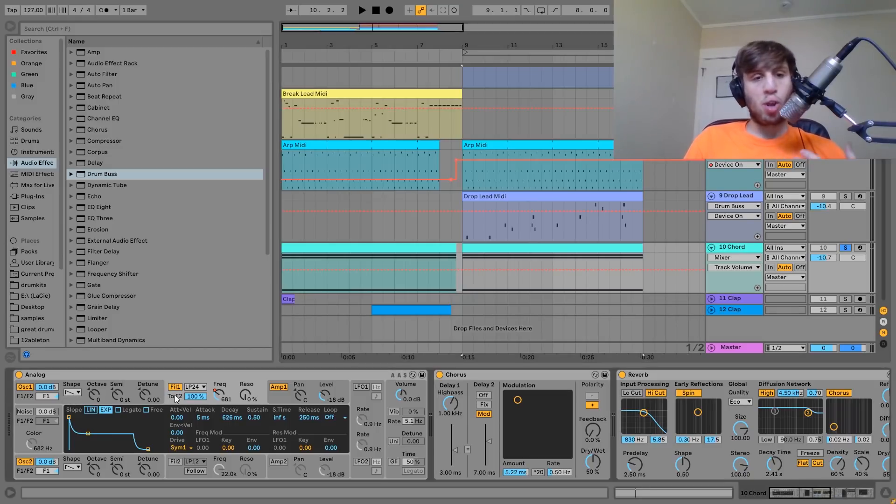
left_click(214, 396)
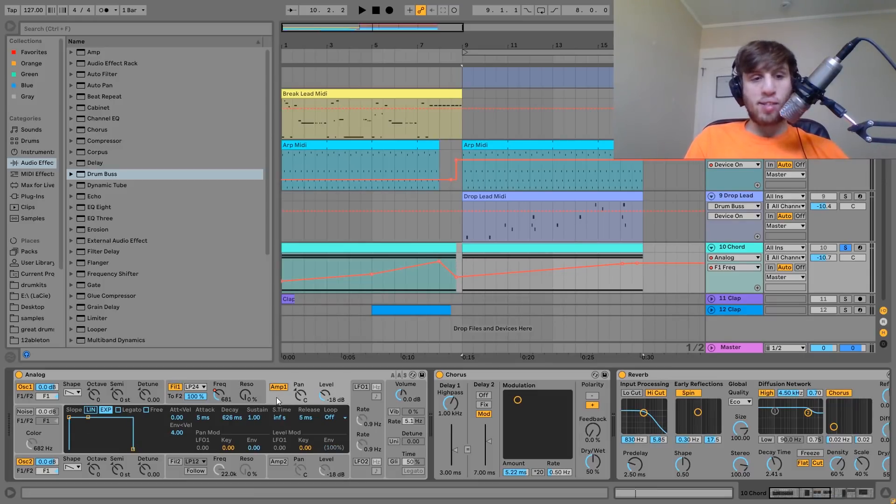
- Go through the Chord's effects from Chorus and Reverb to Auto Filter, playing short passages from bar 9
scroll(272, 397, "down", 5)
scroll(281, 401, "down", 2)
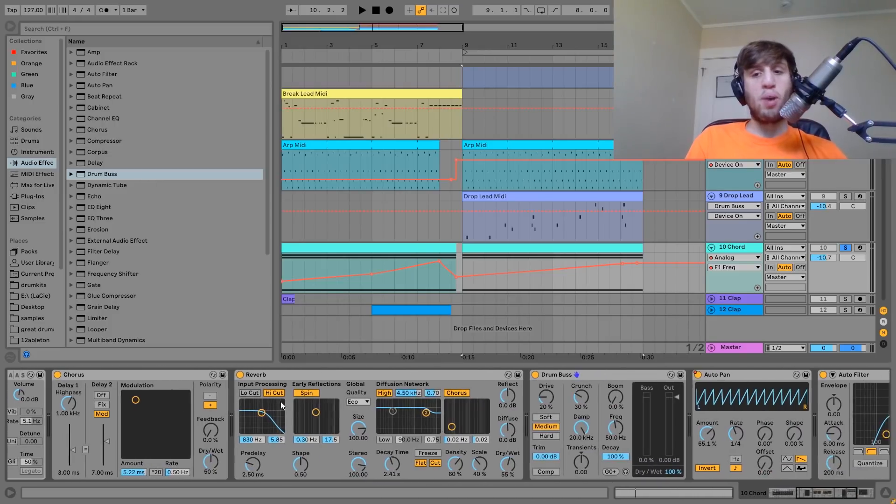
scroll(281, 402, "up", 2)
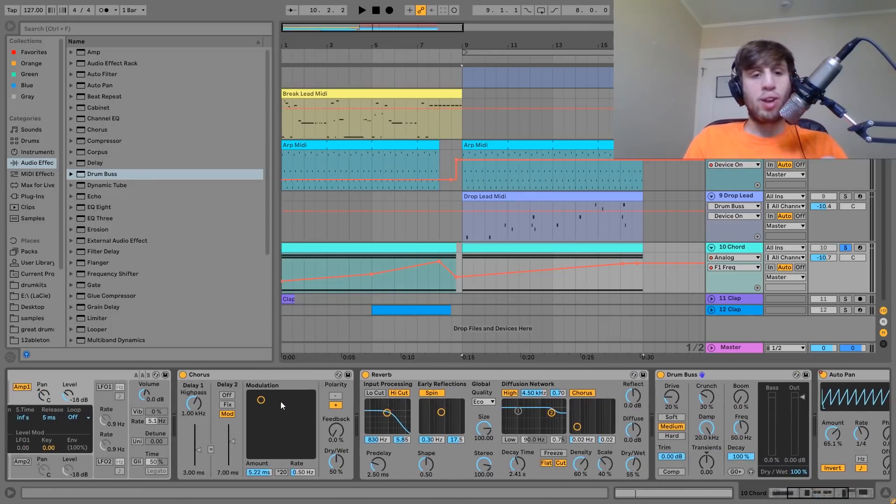
scroll(281, 402, "down", 3)
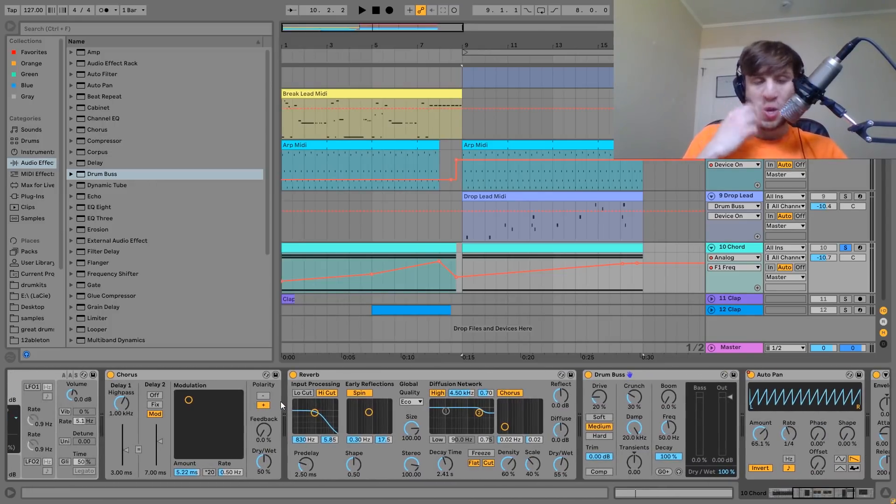
scroll(281, 402, "down", 5)
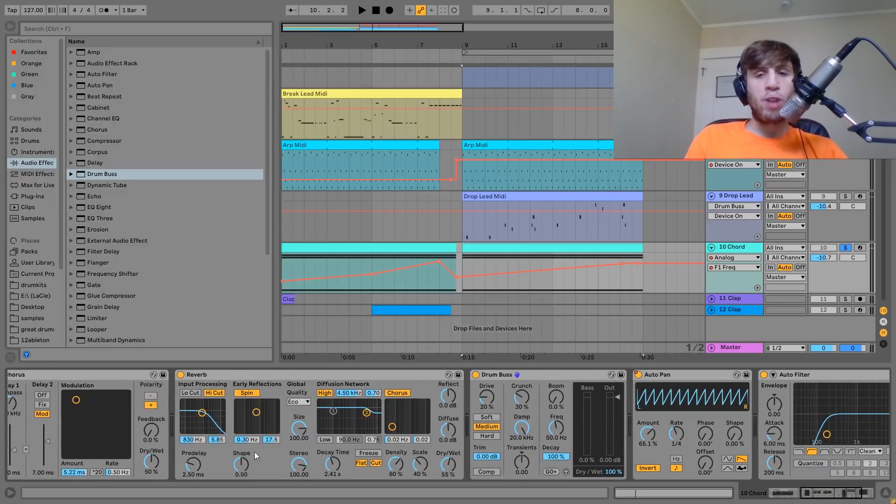
key("space")
key("space")
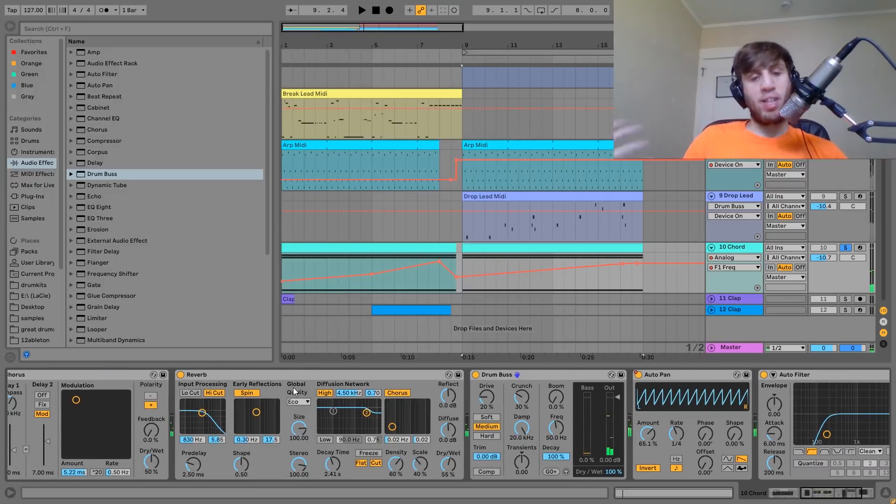
key("space")
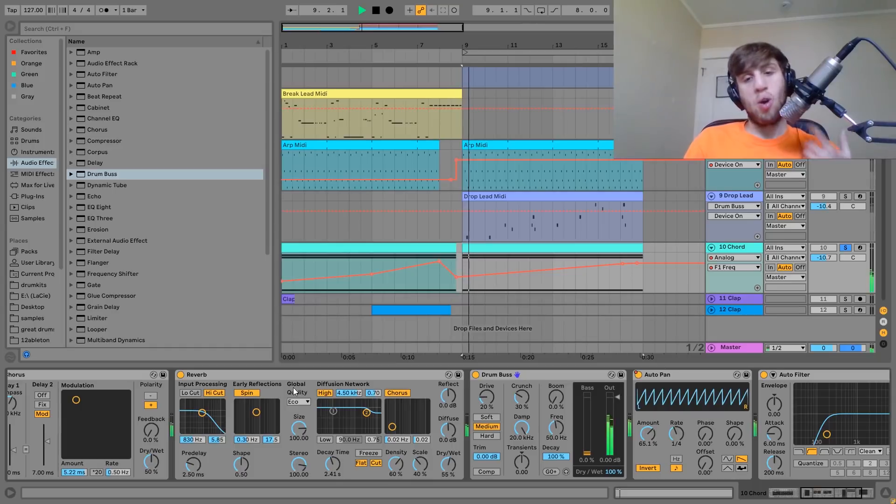
key("space")
scroll(293, 388, "down", 7)
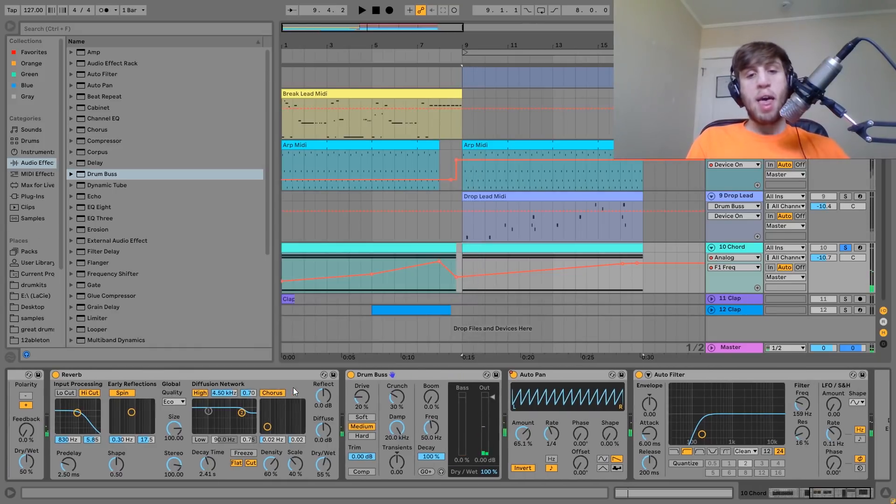
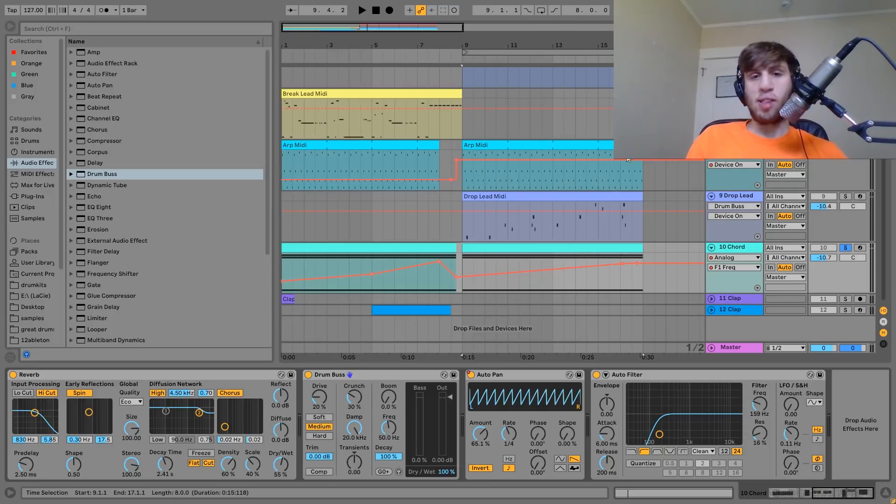
- Reselect the Chord track and play its second clip from bar 9 to hear the Auto Pan
left_click(735, 145)
left_click(730, 248)
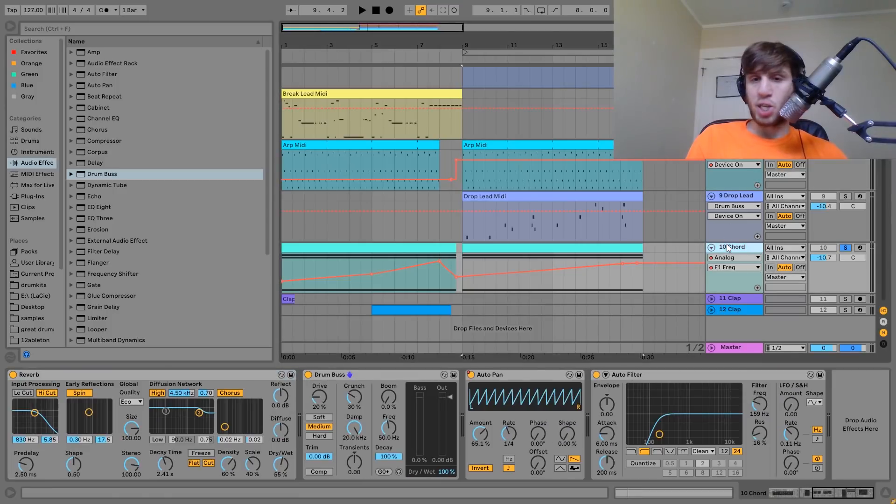
left_click(492, 253)
key("space")
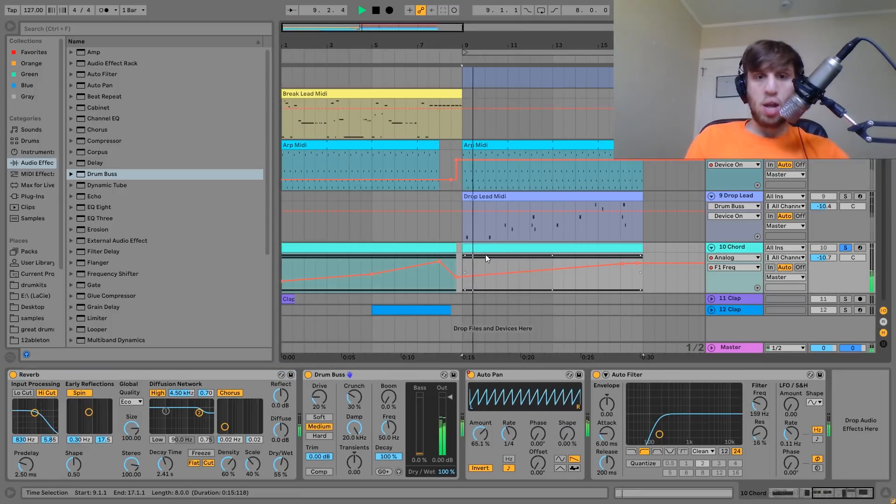
- Play the Chord's first clip from bar 1, show the Auto Pan's Device On automation, and select the second clip at bar 9
left_click(410, 247)
key("space")
key("space")
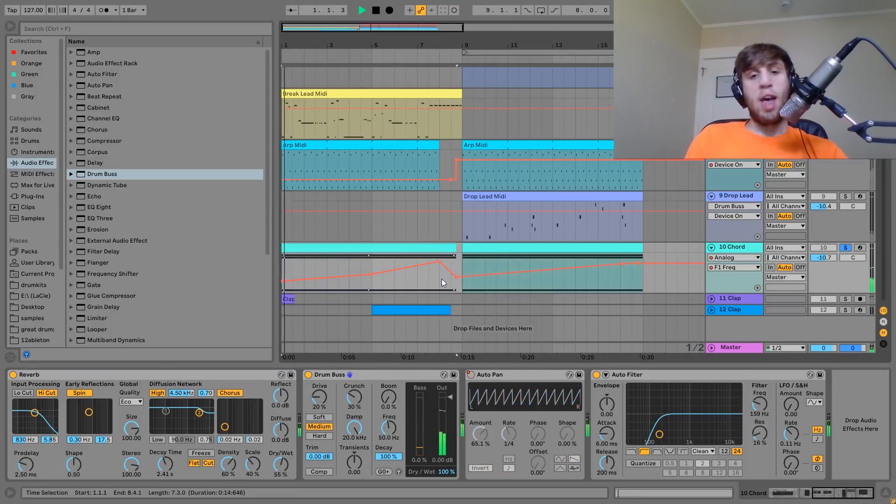
right_click(470, 375)
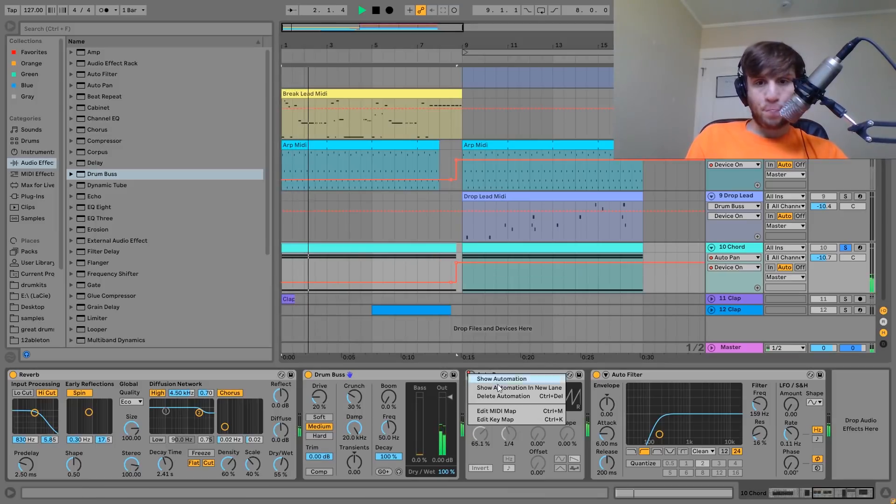
left_click(620, 374)
left_click(620, 374)
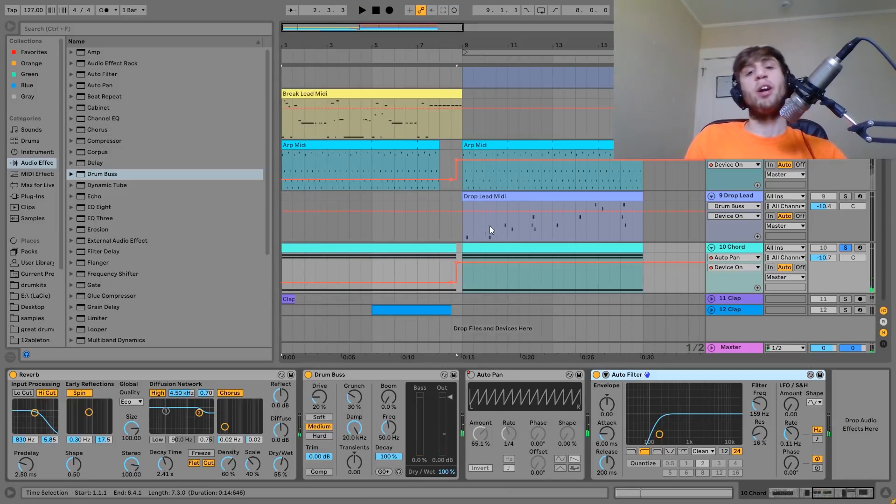
left_click(488, 248)
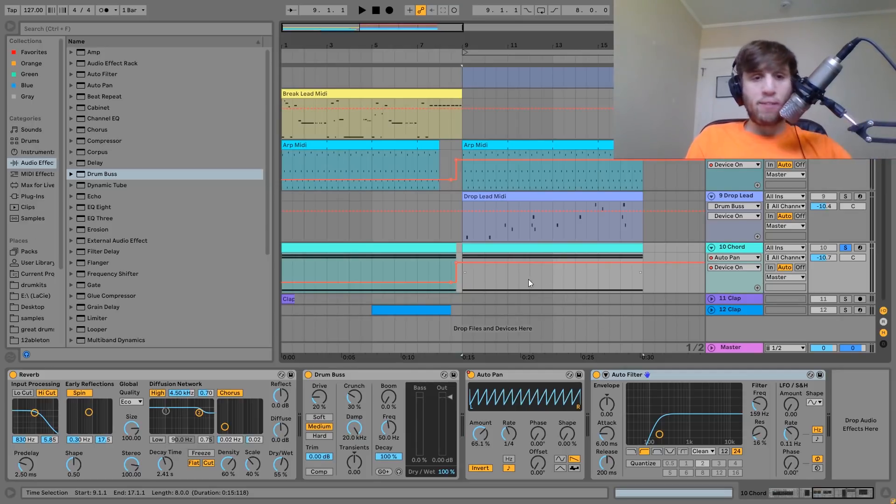
- Solo and unfold track 11 Clap, and play its short clip from bar 1
left_click(846, 299)
left_click(712, 298)
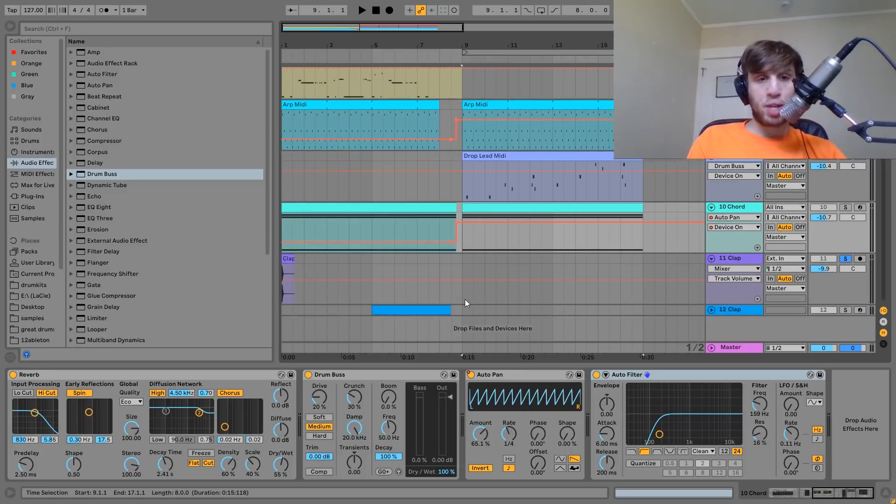
left_click_drag(284, 265, 298, 264)
key("space")
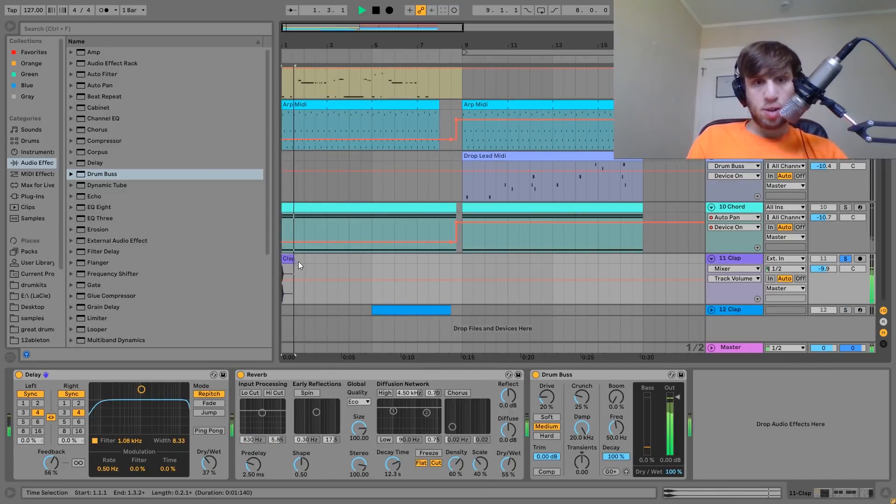
key("space")
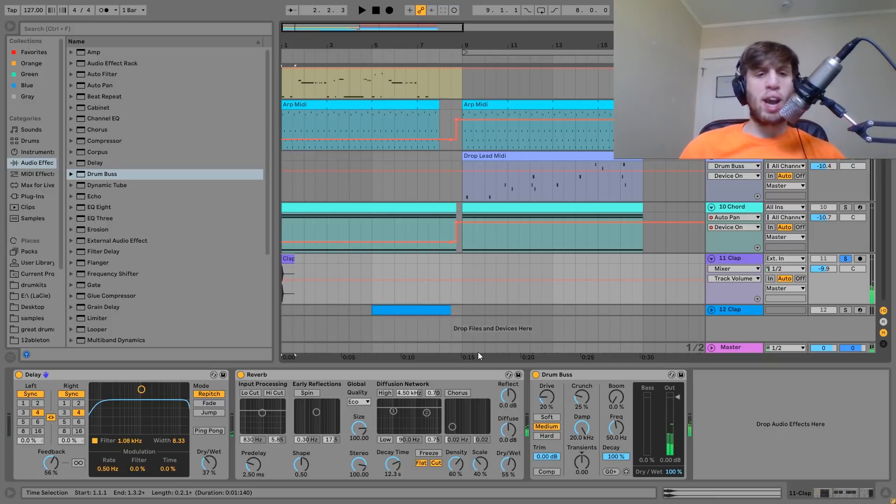
- Locate the sample of the clip on track 11 Clap in the browser
scroll(349, 124, "up", 5)
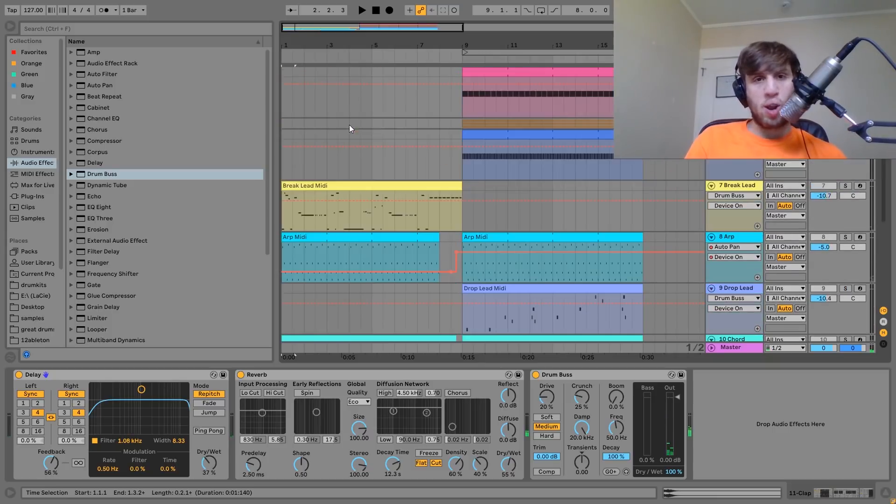
scroll(349, 125, "down", 5)
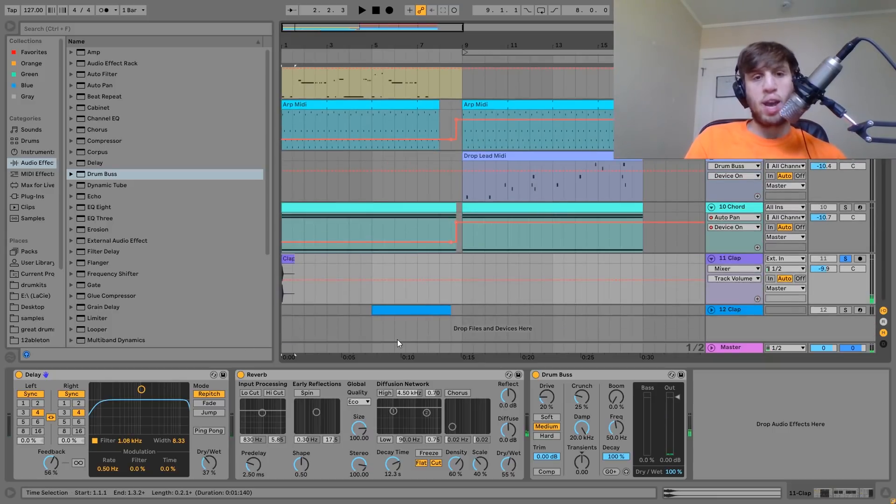
left_click(285, 259)
right_click(288, 258)
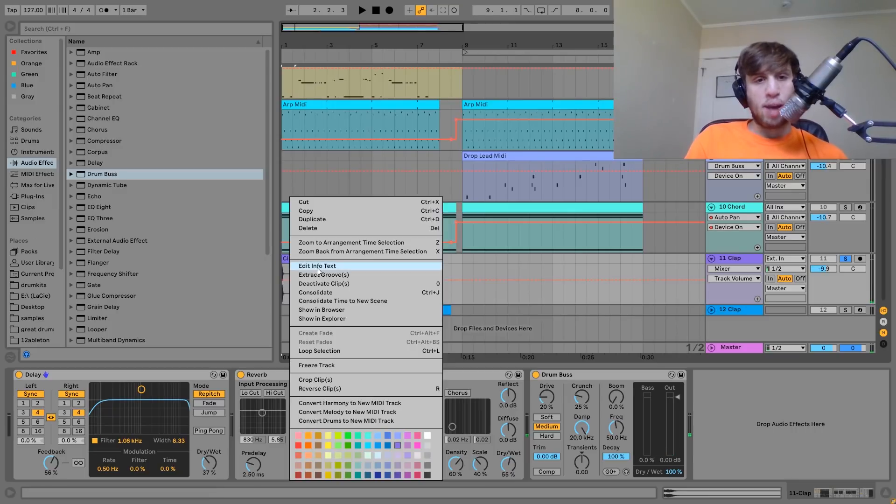
left_click(338, 310)
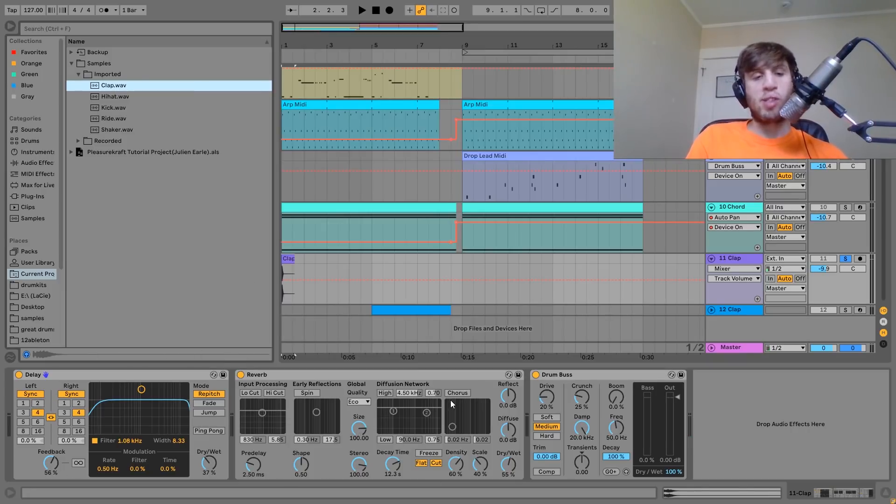
- Play the soloed Clap from bar 1 with its Drum Buss on, off and on again to compare the sound
key("space")
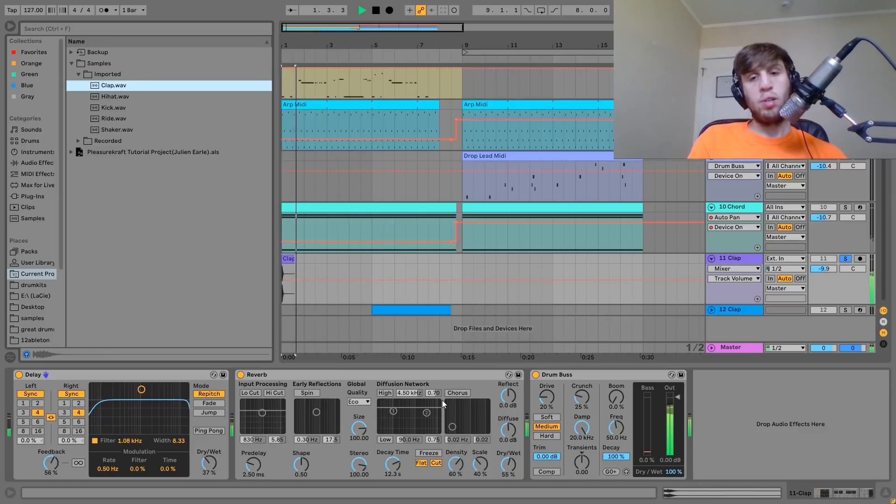
key("space")
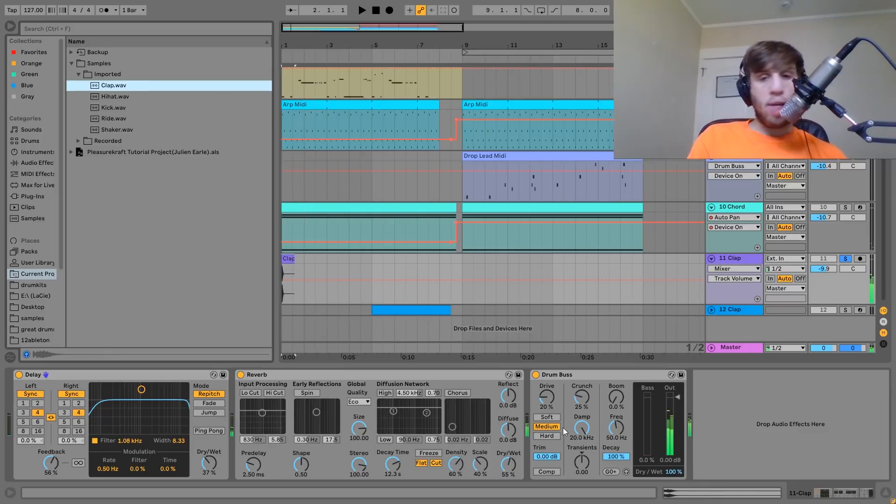
left_click(536, 375)
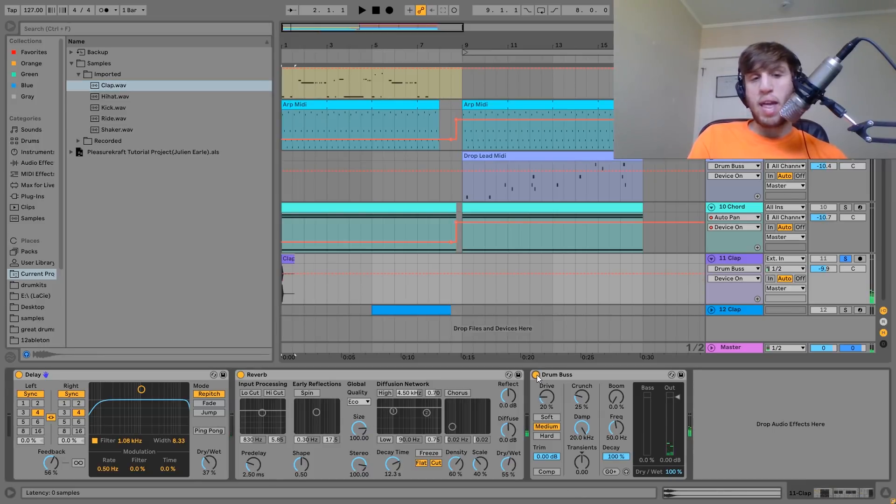
left_click(536, 375)
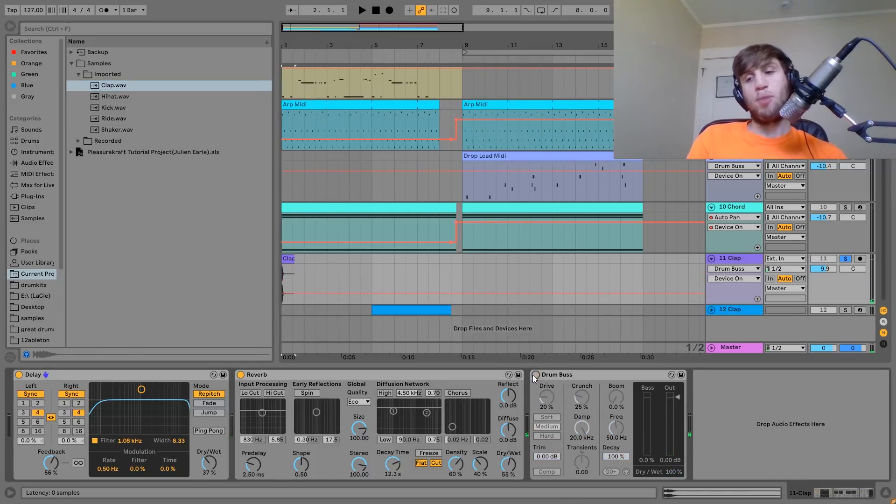
key("space")
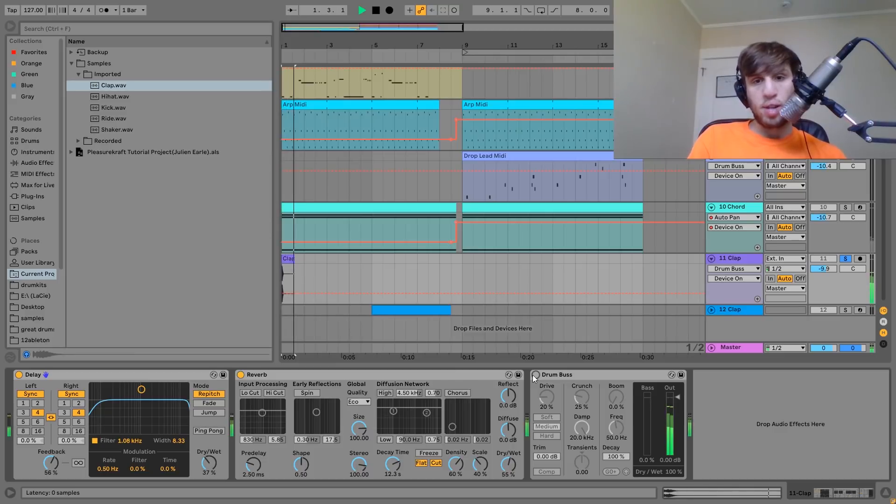
left_click(536, 375)
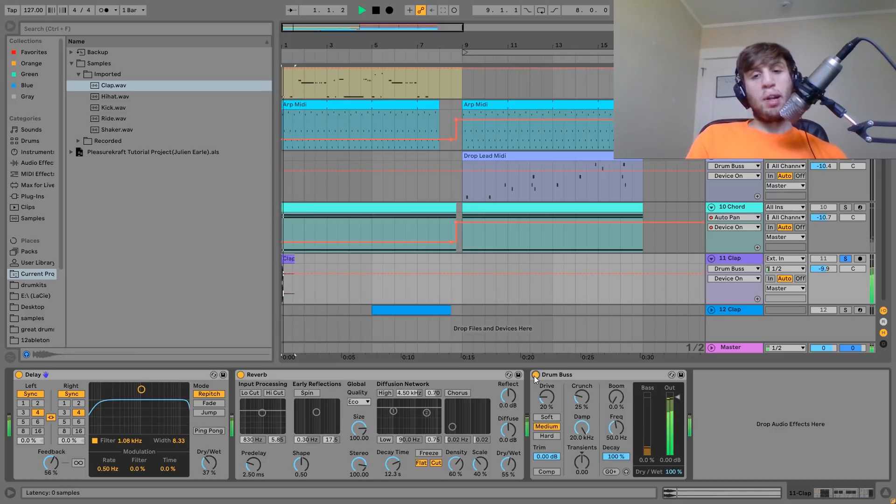
key("space")
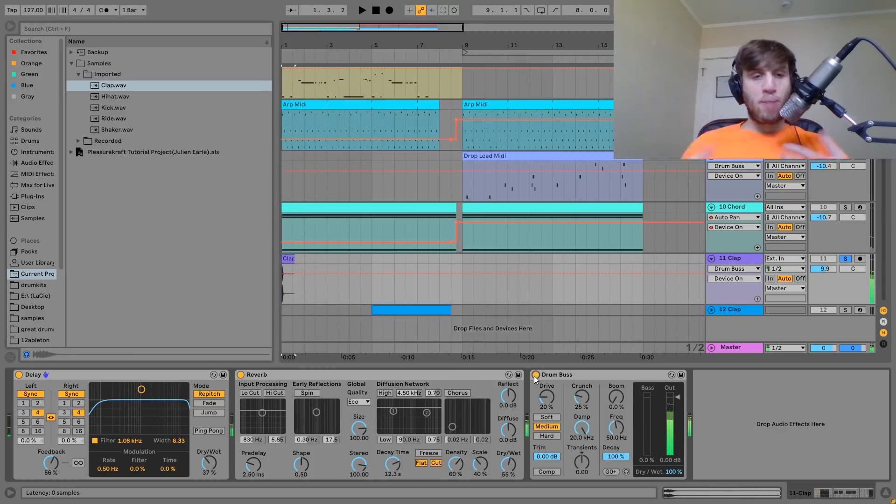
- Unsolo track 11 Clap and compare its Drum Buss off and on in the full mix from bar 1
left_click(846, 259)
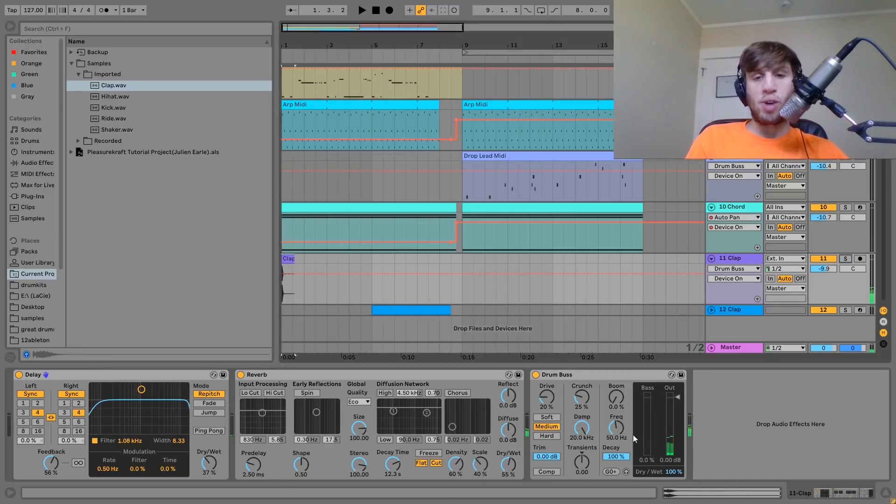
left_click(536, 375)
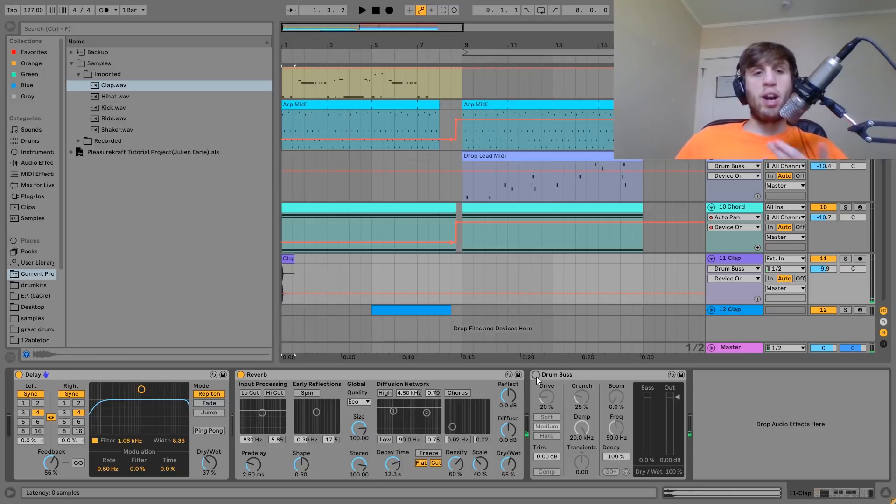
key("space")
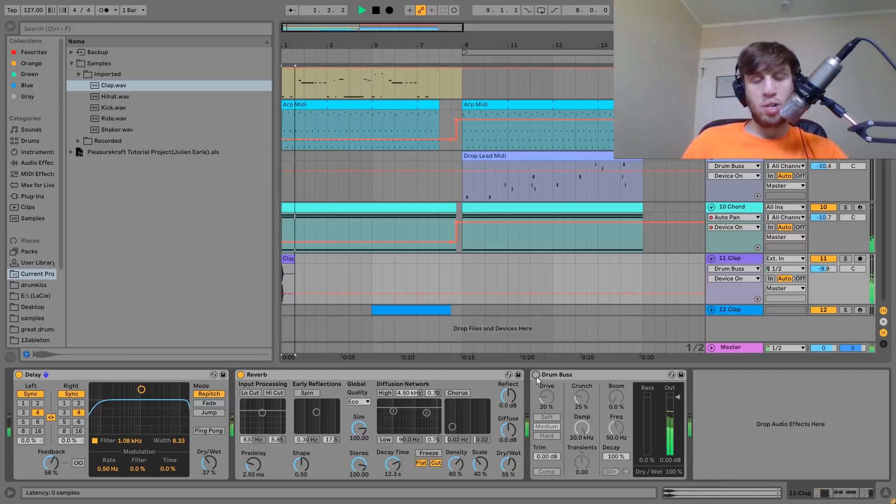
key("space")
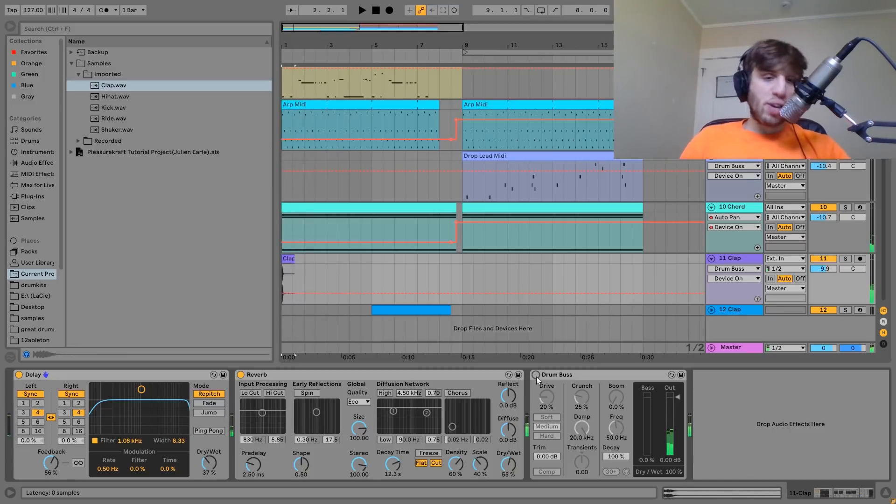
left_click(537, 376)
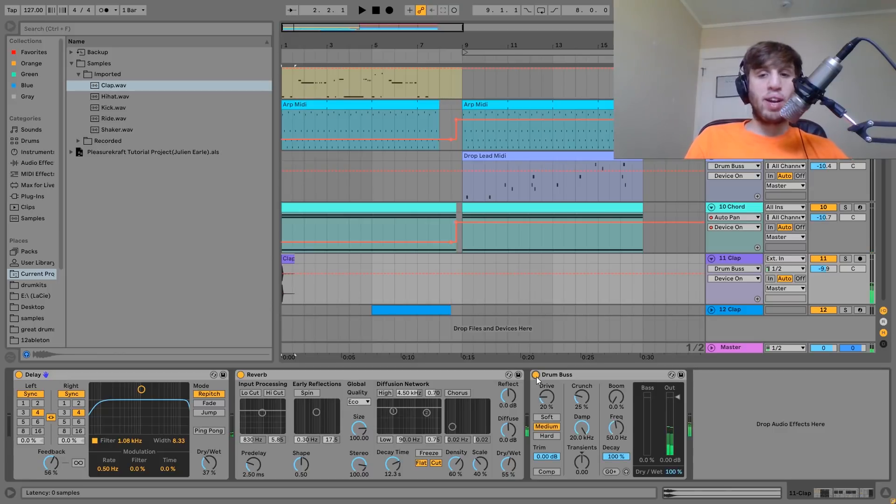
key("space")
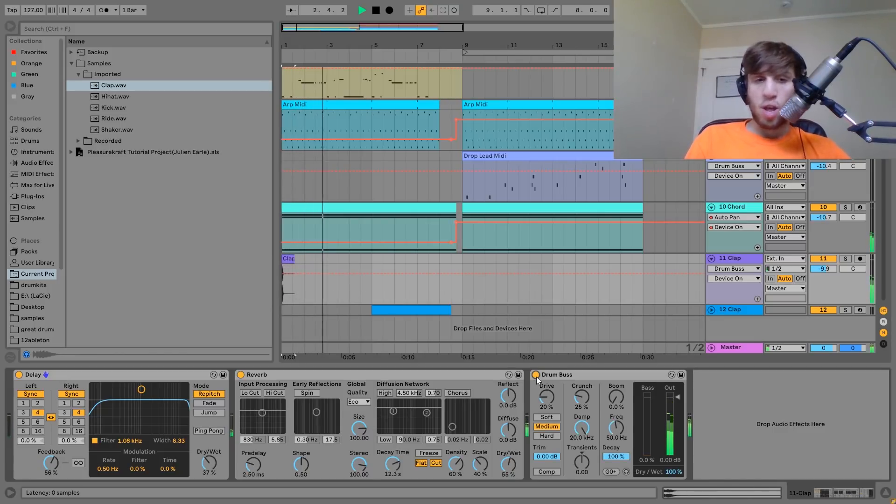
key("space")
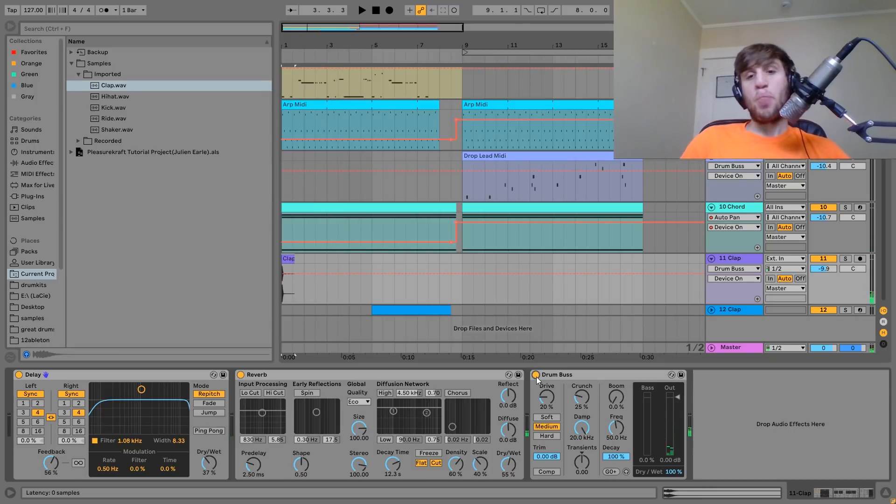
- Solo and unfold track 12 Clap, and play its MIDI clip from bar 5
left_click(845, 310)
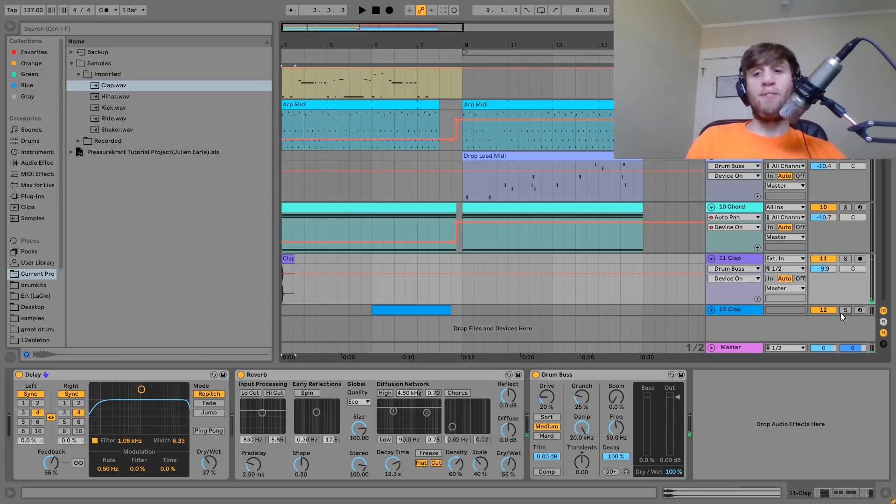
left_click(711, 310)
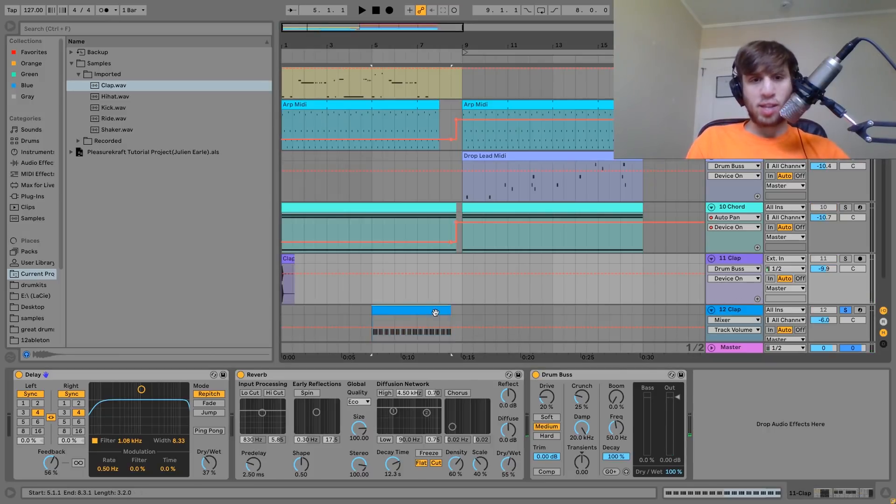
left_click(439, 311)
key("space")
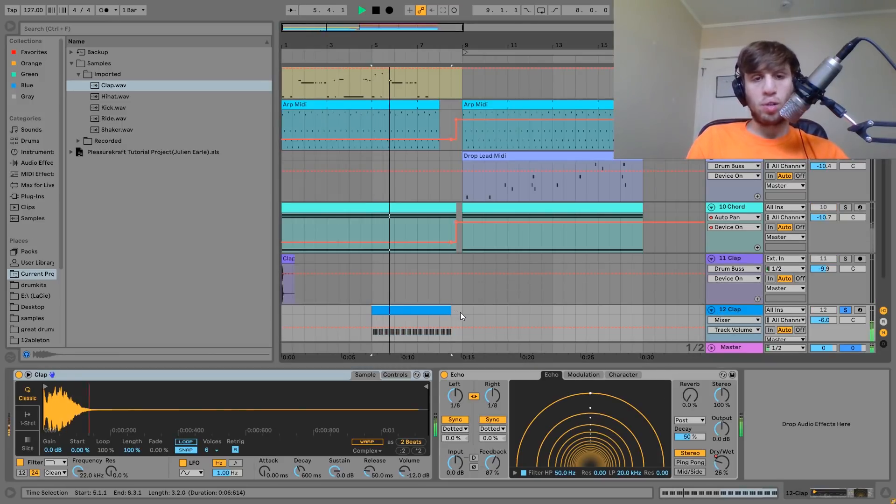
left_click(440, 301)
key("space")
key("space")
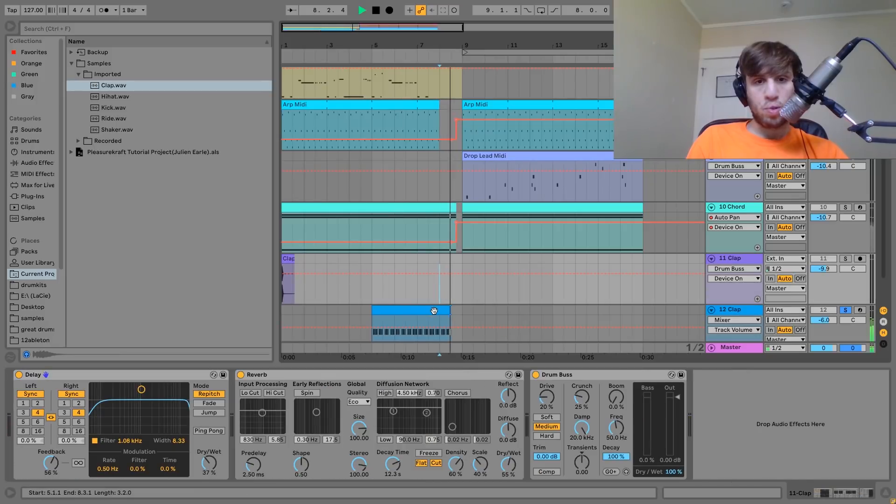
left_click(448, 310)
key("space")
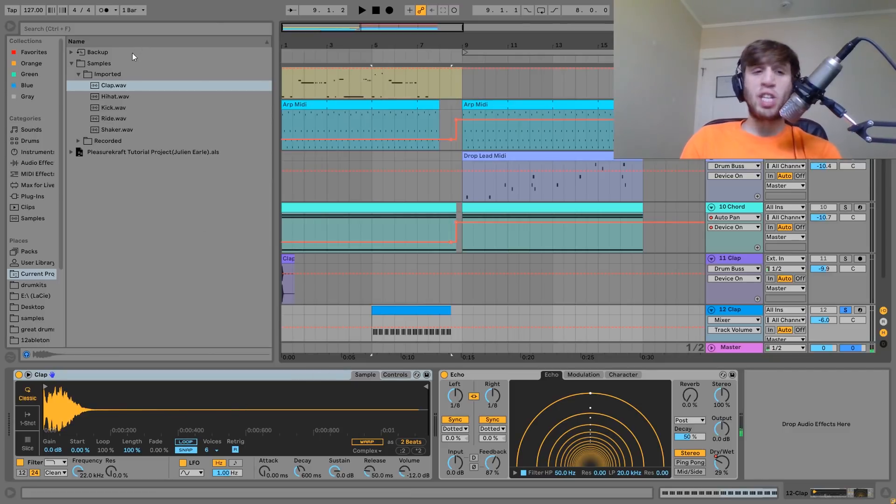
- Preview Clap.wav in the browser, and open and play the MIDI notes of the clip on track 12 Clap
left_click(109, 86)
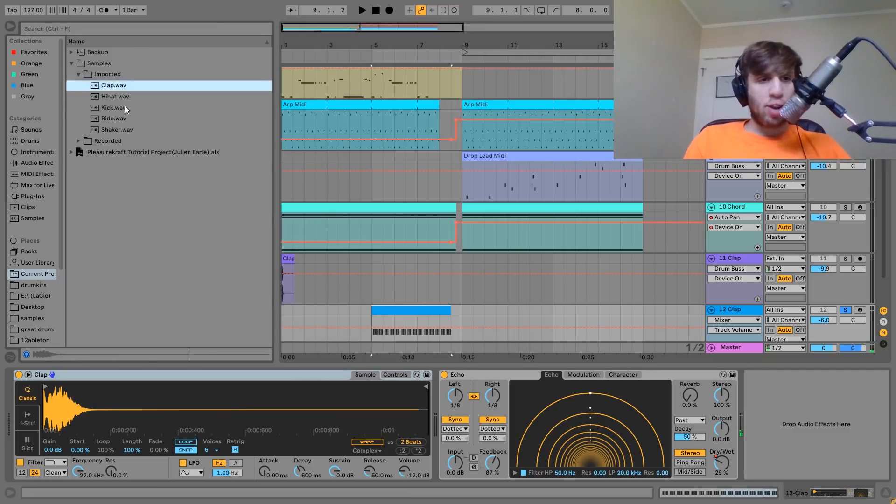
double_click(406, 320)
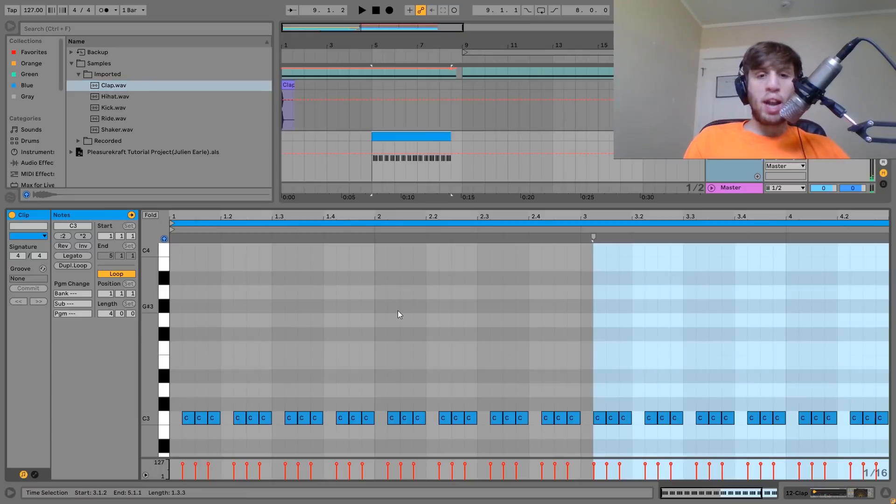
key("space")
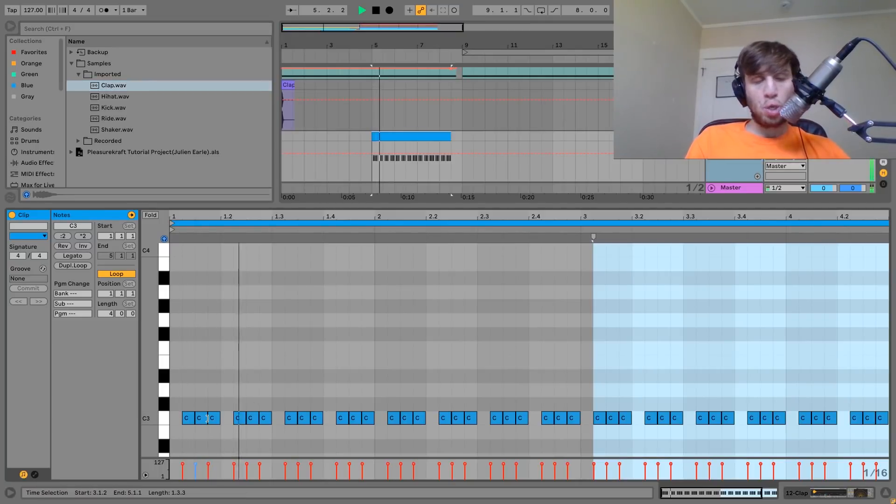
- Show the devices of track 12 Clap, display the Echo's Feedback parameter and play the soloed clip from bar 5
key("shift+Tab")
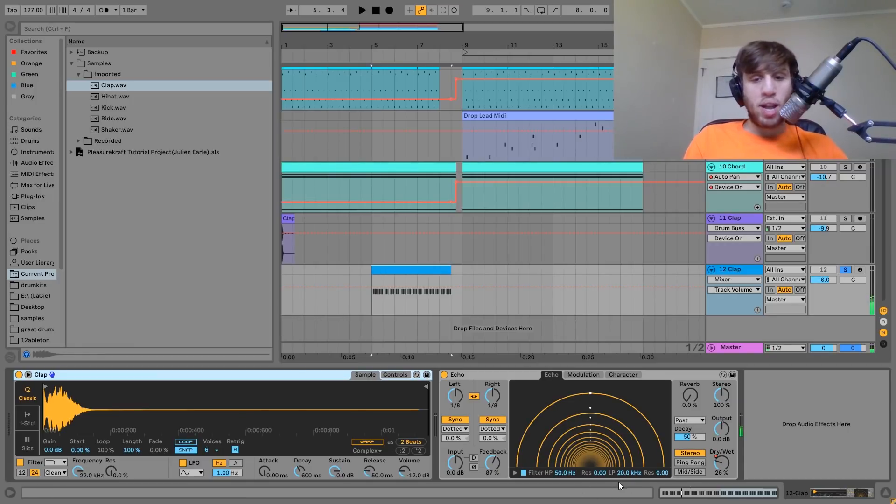
left_click(492, 473)
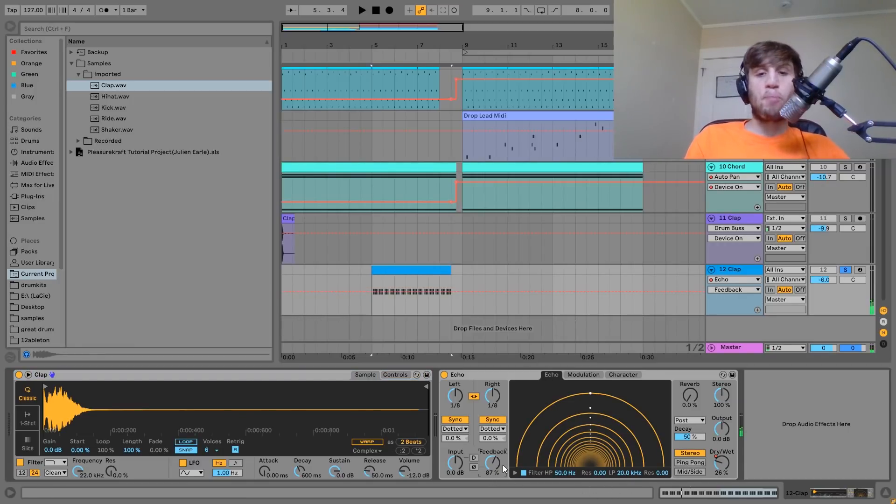
key("space")
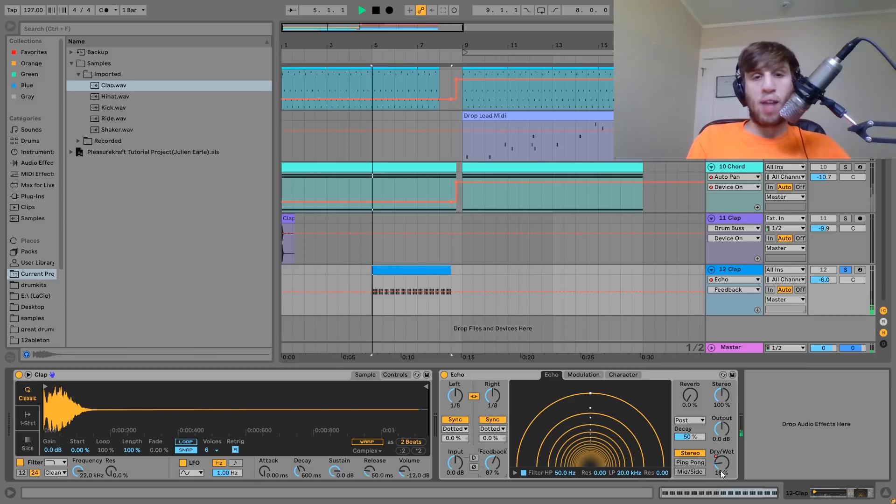
left_click(453, 252)
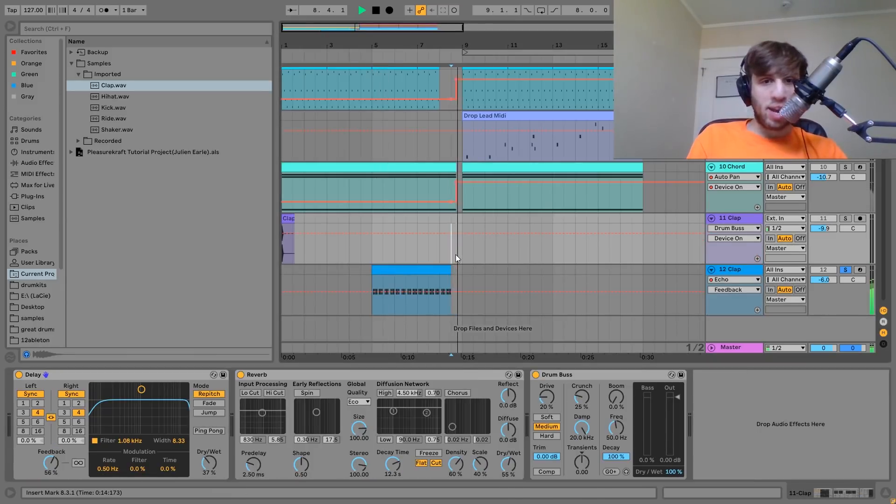
left_click(466, 270)
key("space")
- Display the Echo's Dry/Wet automation on track 12 Clap and play the soloed clip from bar 5
left_click(722, 463)
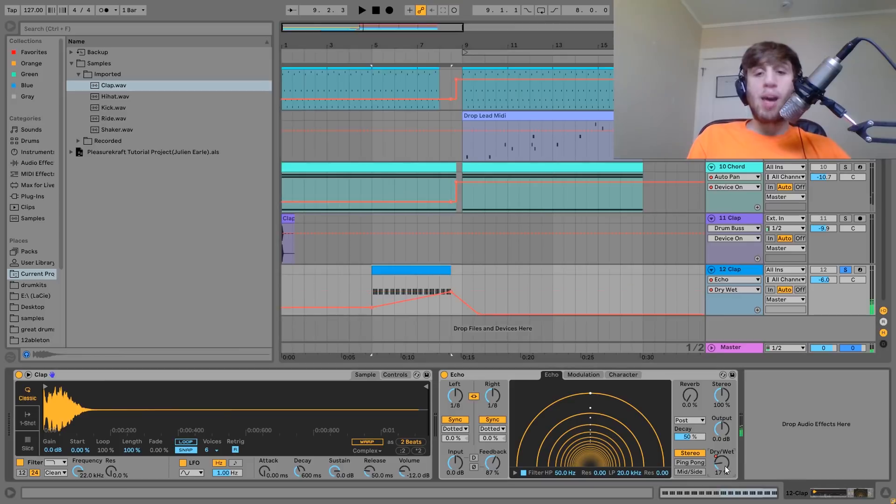
left_click(417, 290)
key("space")
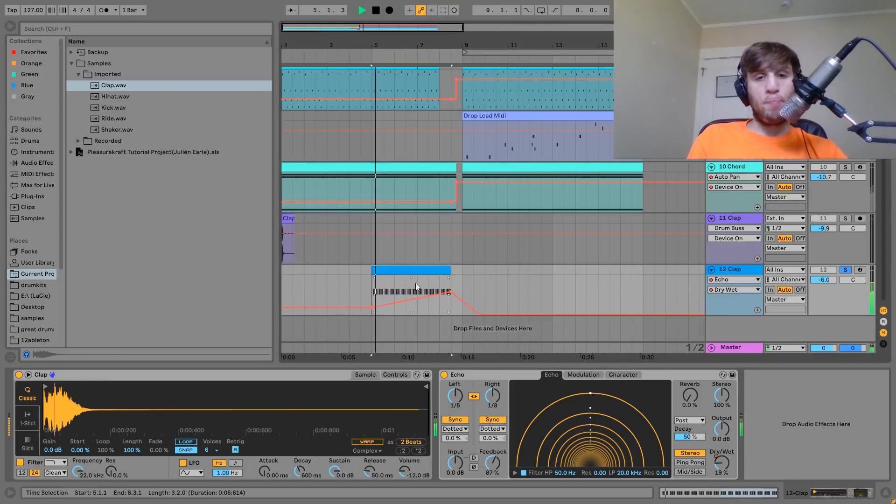
- Unsolo track 12 Clap during playback to hear it in the full mix, and stop after the transition into bar 9
left_click(418, 250)
left_click(846, 269)
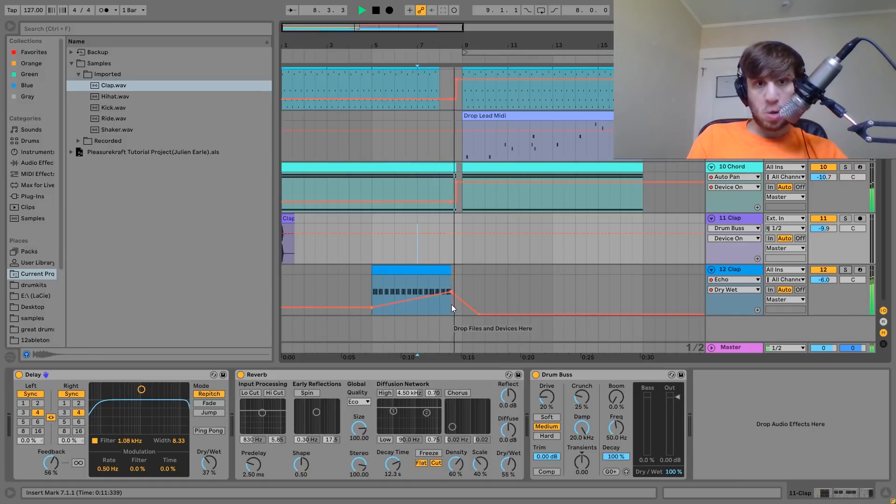
key("space")
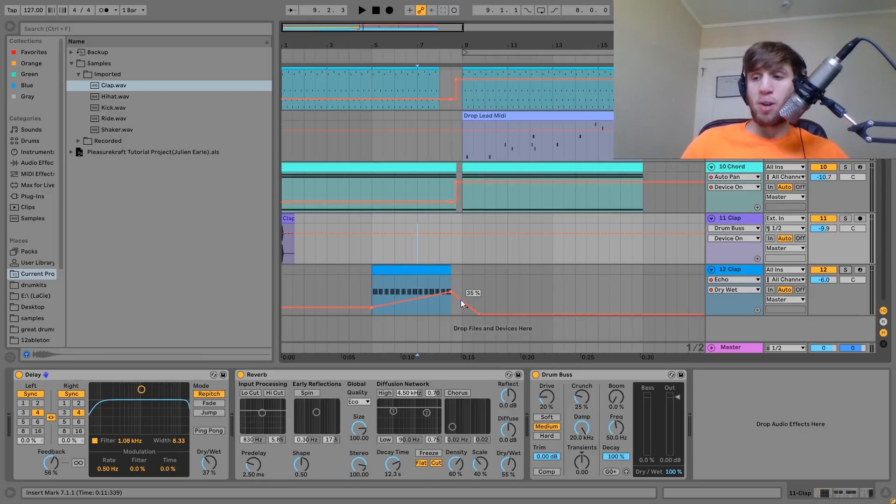
scroll(461, 304, "up", 5)
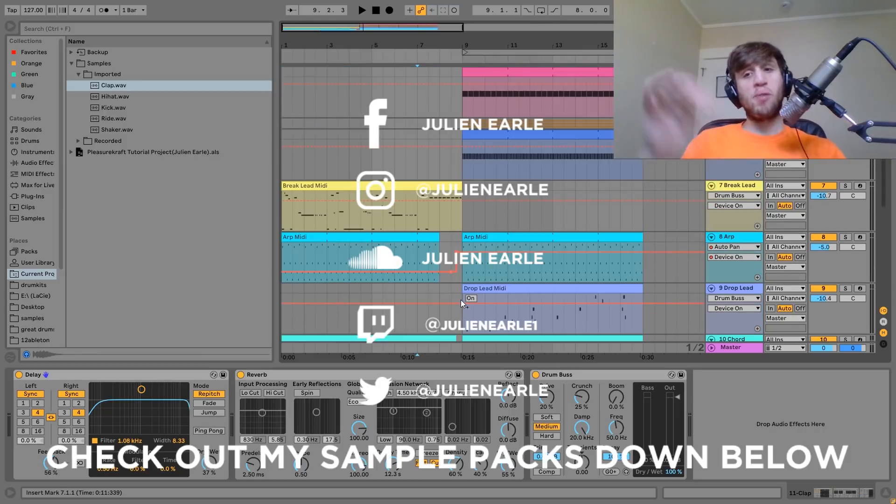